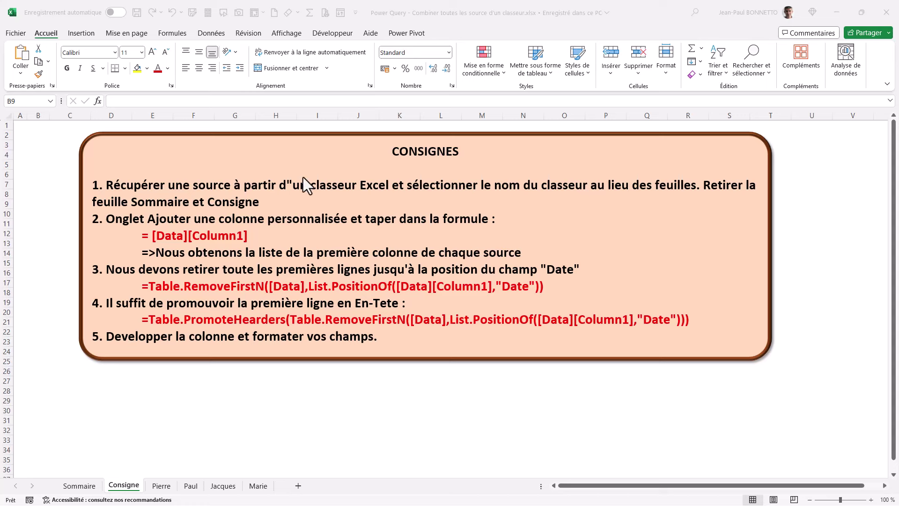
- Switch from the Consigne sheet to the Sommaire sheet introducing Power Query consolidation
{"action": "left_click", "coordinate": [52, 126]}
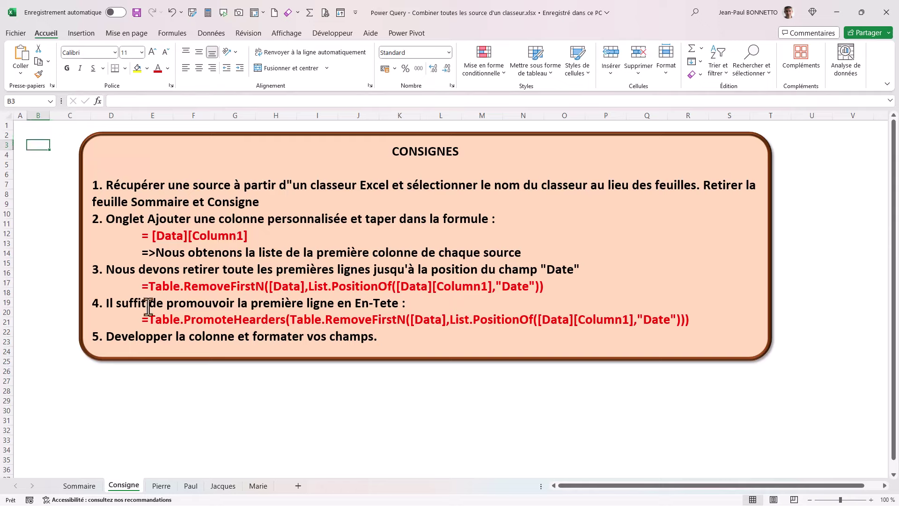
{"action": "left_click", "coordinate": [89, 488]}
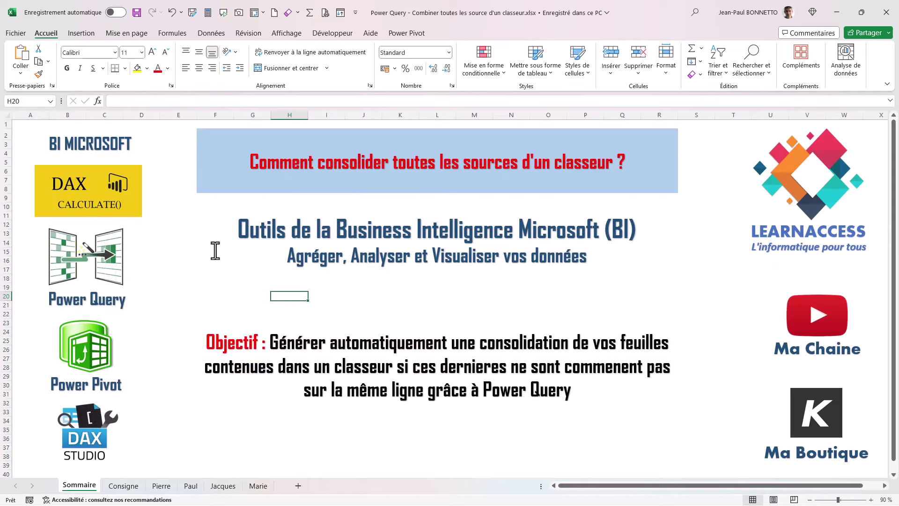
{"action": "left_click", "coordinate": [347, 305]}
{"action": "left_click", "coordinate": [526, 305]}
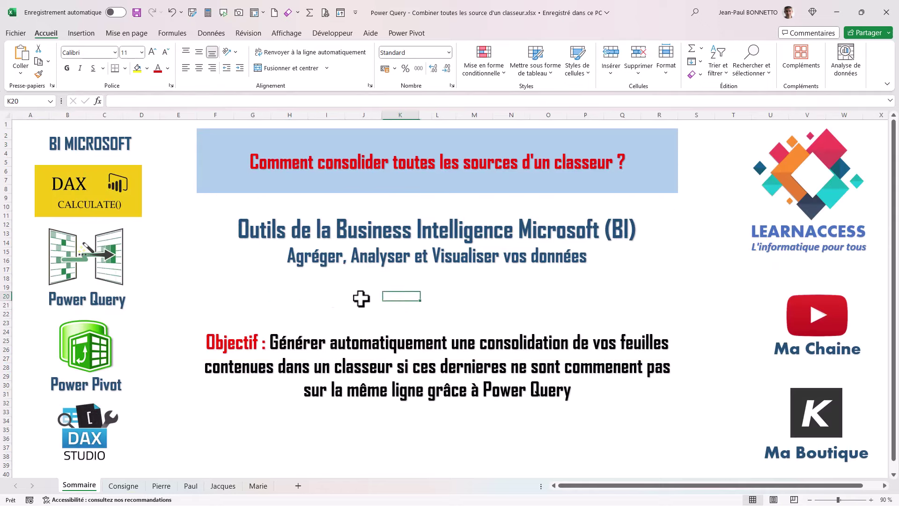
{"action": "left_click", "coordinate": [277, 303]}
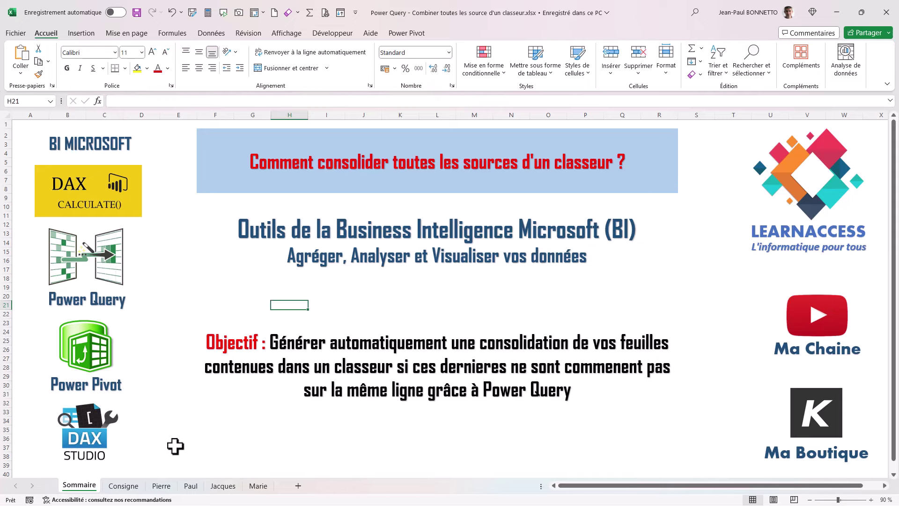
- Inspect the Pierre sheet's sales table and its Export rapport Pierre title row
{"action": "left_click", "coordinate": [161, 487]}
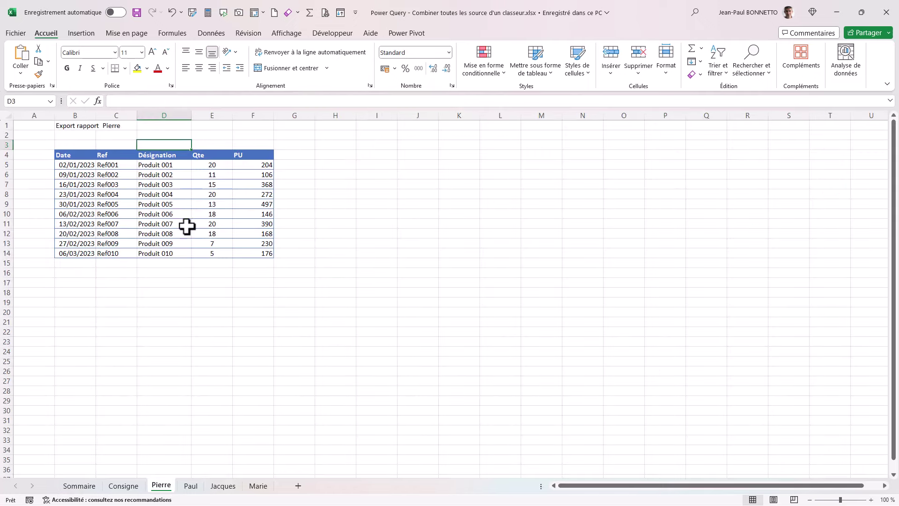
{"action": "left_click", "coordinate": [185, 205]}
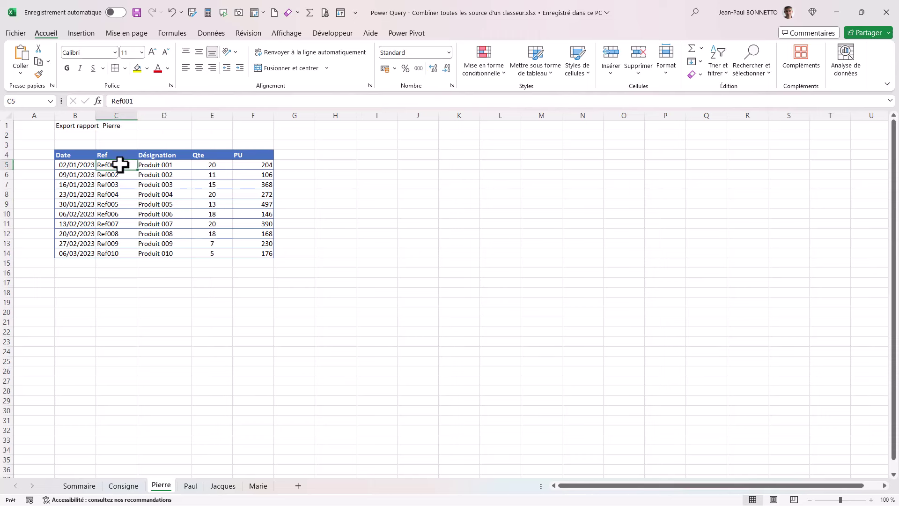
{"action": "left_click", "coordinate": [151, 183]}
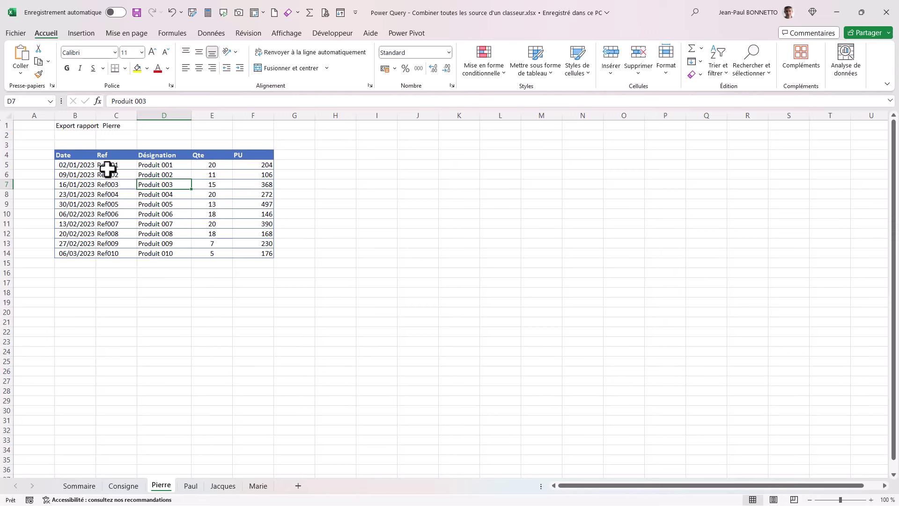
{"action": "left_click", "coordinate": [89, 113]}
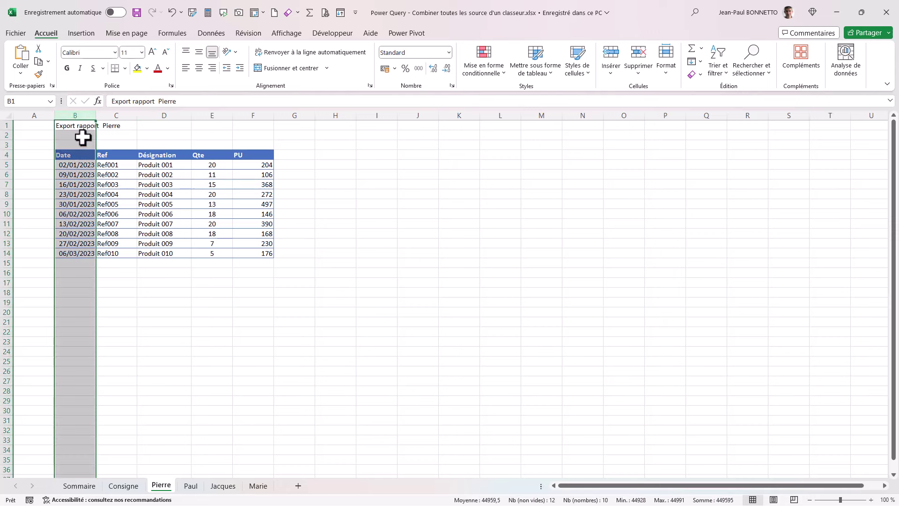
{"action": "left_click", "coordinate": [80, 127]}
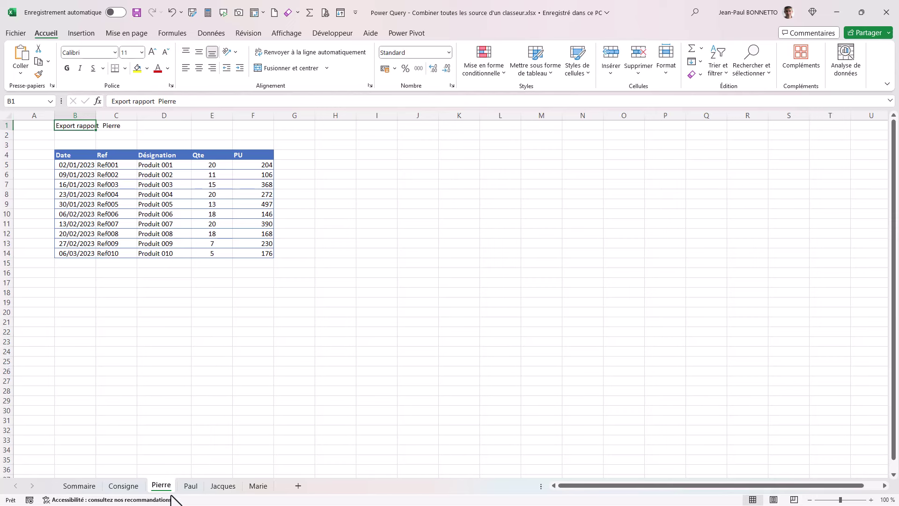
- Inspect Paul's sheet, marking the extra rows above its table, then glance at Jacques
{"action": "left_click", "coordinate": [190, 487]}
{"action": "left_click_drag", "start_coordinate": [88, 126], "coordinate": [73, 187]}
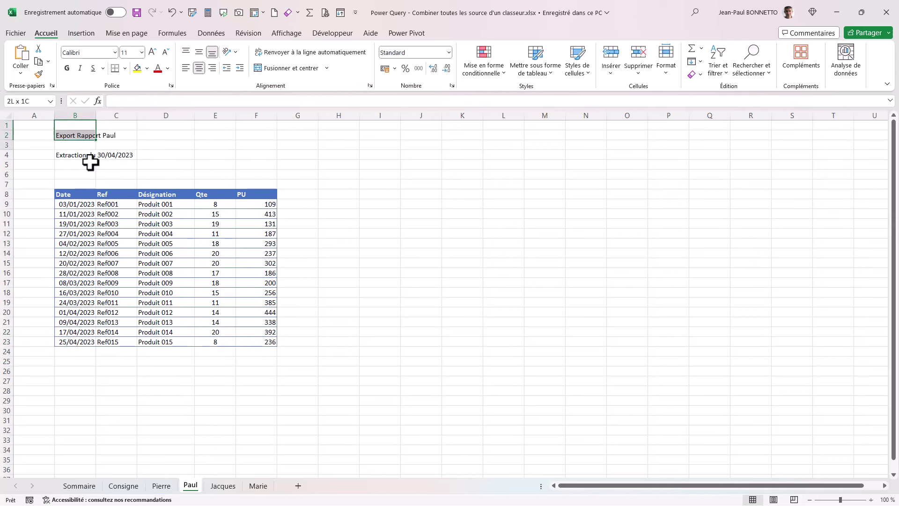
{"action": "left_click", "coordinate": [72, 194]}
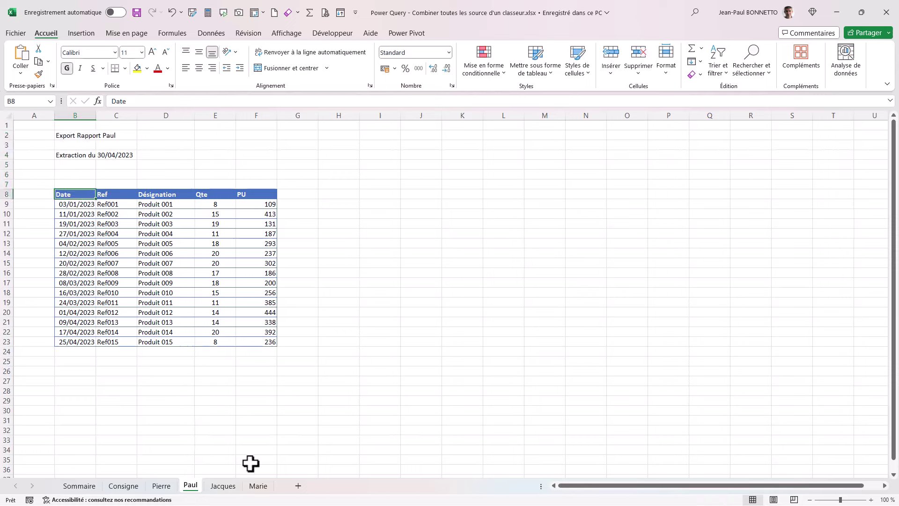
{"action": "left_click", "coordinate": [223, 487]}
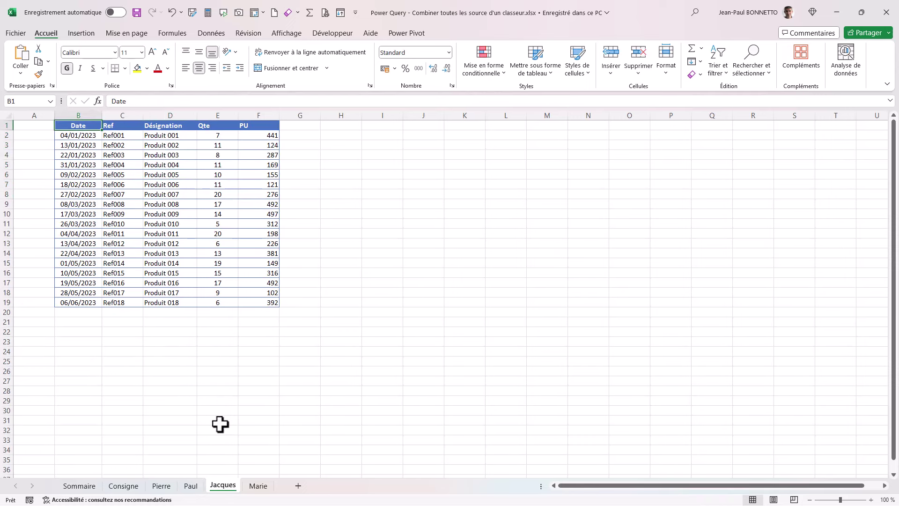
- Open the Marie sheet and select cells across its sales table
{"action": "left_click", "coordinate": [258, 487]}
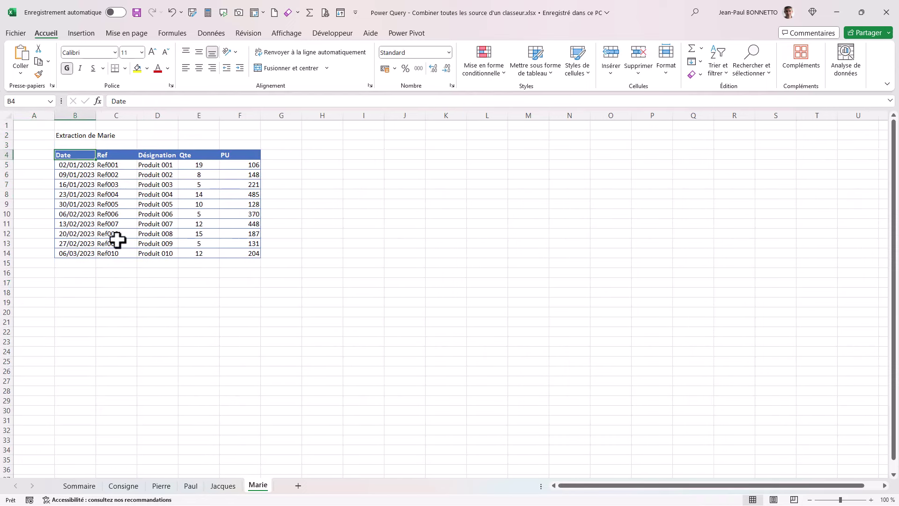
{"action": "left_click_drag", "start_coordinate": [124, 204], "coordinate": [122, 194]}
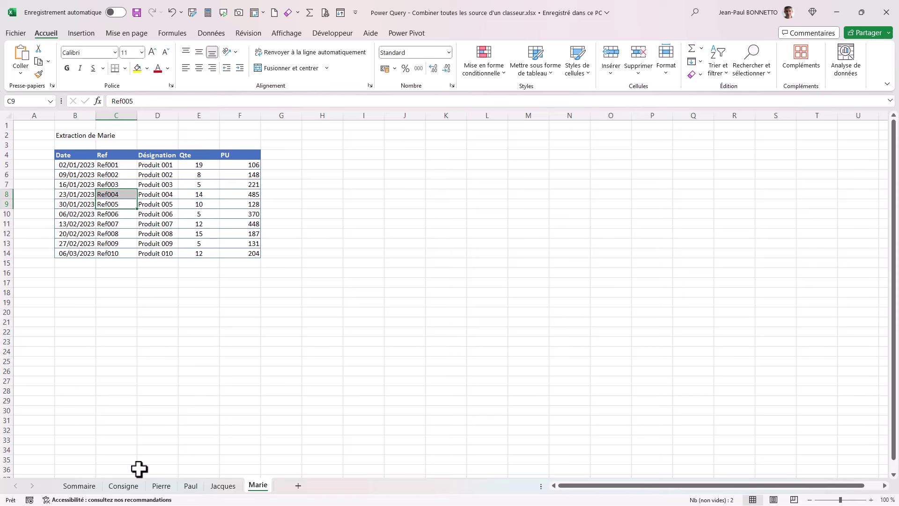
{"action": "left_click", "coordinate": [351, 311]}
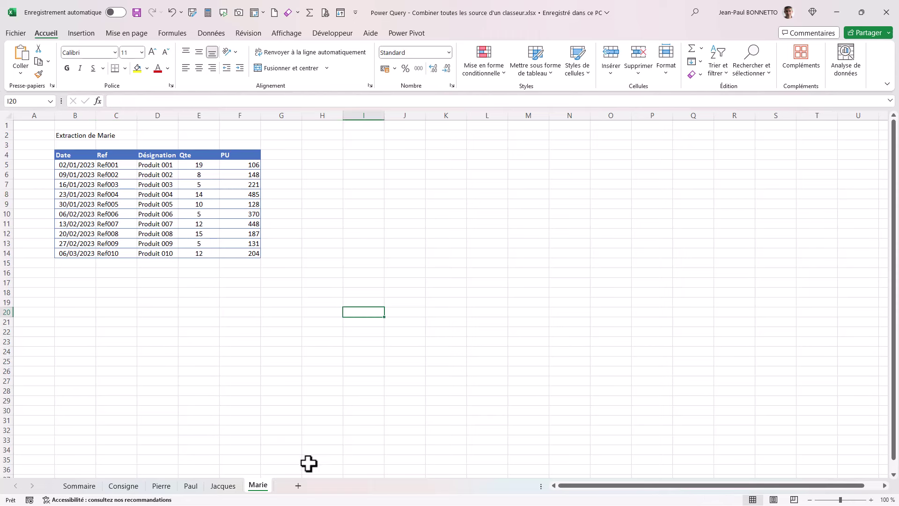
{"action": "left_click", "coordinate": [269, 381]}
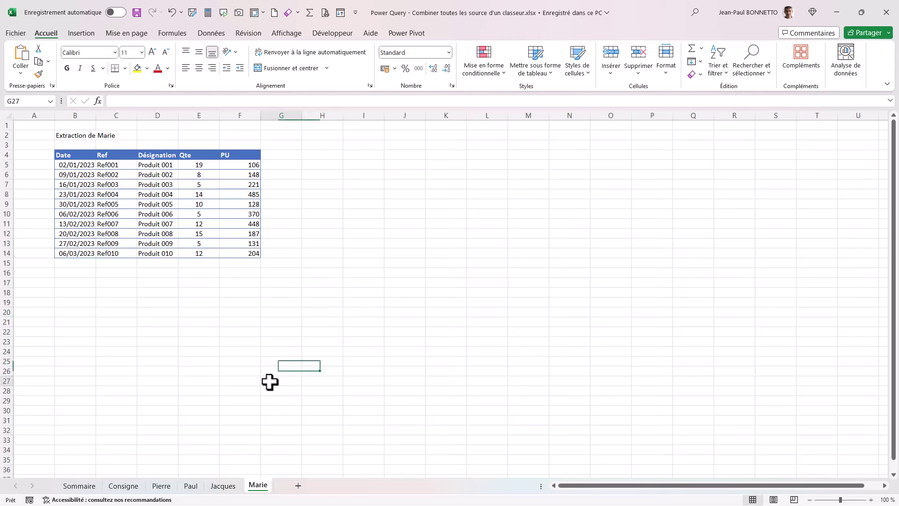
{"action": "left_click", "coordinate": [84, 156]}
{"action": "left_click", "coordinate": [212, 158]}
{"action": "left_click", "coordinate": [156, 196]}
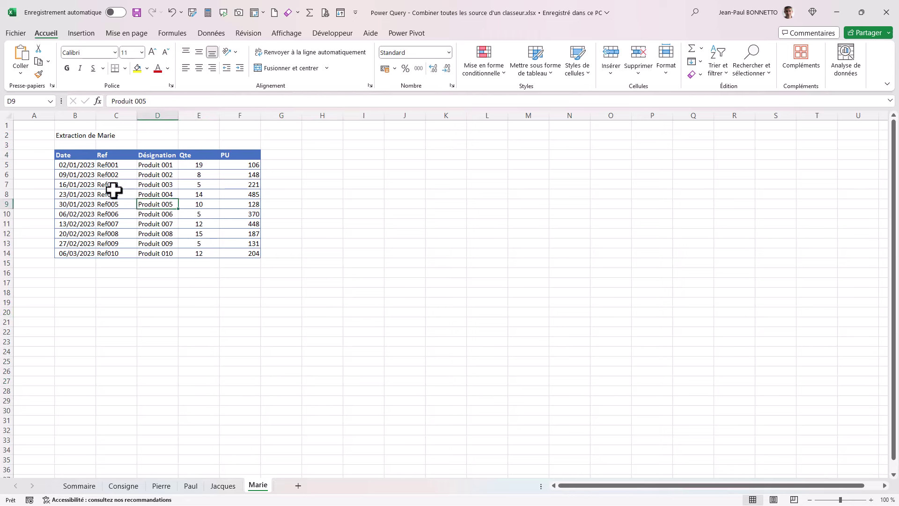
- Keep selecting cells in Marie's table, then return to the Jacques sheet
{"action": "left_click", "coordinate": [114, 190]}
{"action": "left_click", "coordinate": [88, 164]}
{"action": "left_click", "coordinate": [92, 194]}
{"action": "left_click", "coordinate": [157, 204]}
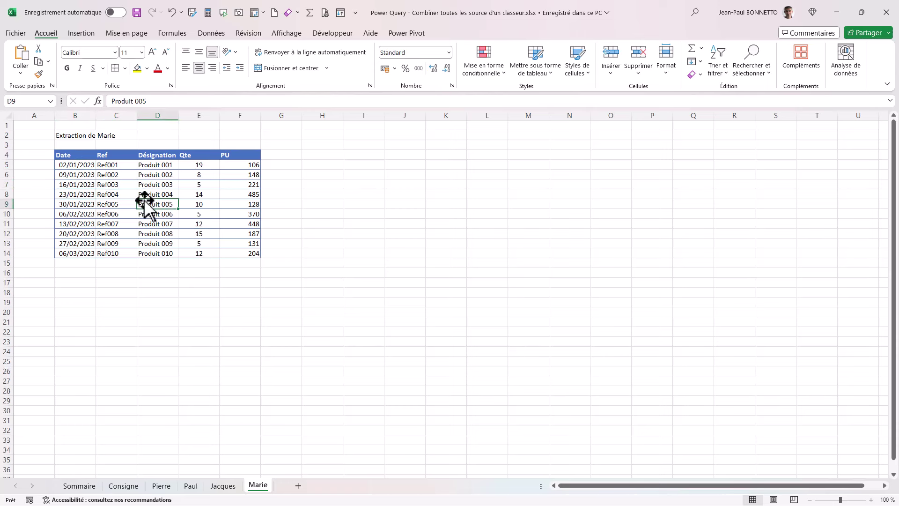
{"action": "left_click", "coordinate": [110, 186]}
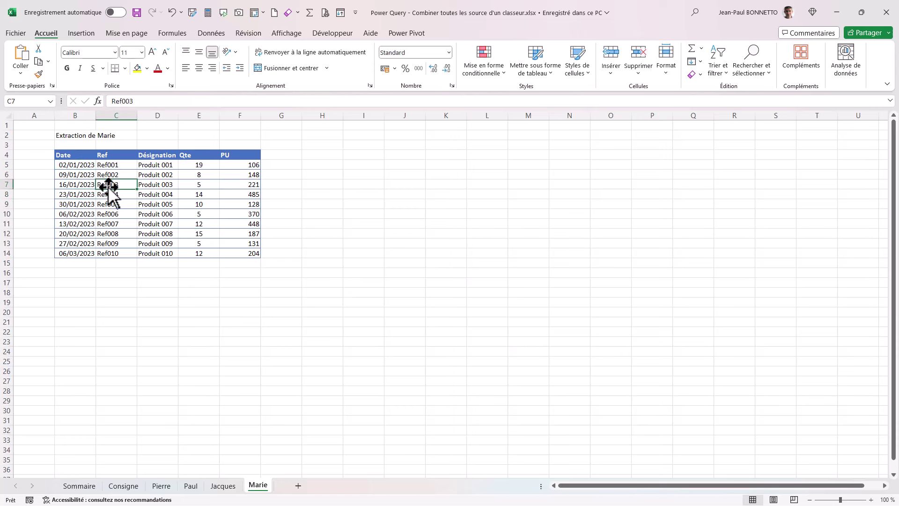
{"action": "left_click", "coordinate": [82, 145]}
{"action": "left_click", "coordinate": [82, 136]}
- Compare Paul's layout, marking the rows above its Date header on row 8
{"action": "left_click", "coordinate": [222, 485]}
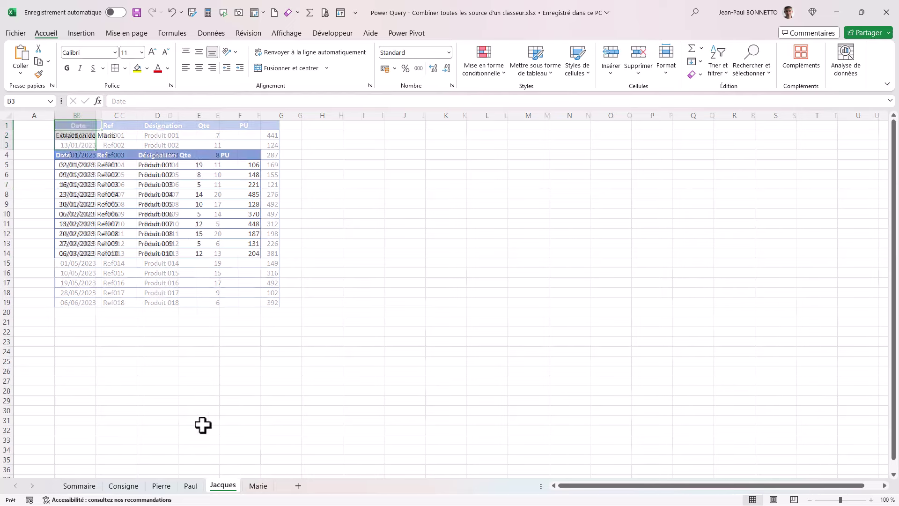
{"action": "left_click", "coordinate": [191, 485]}
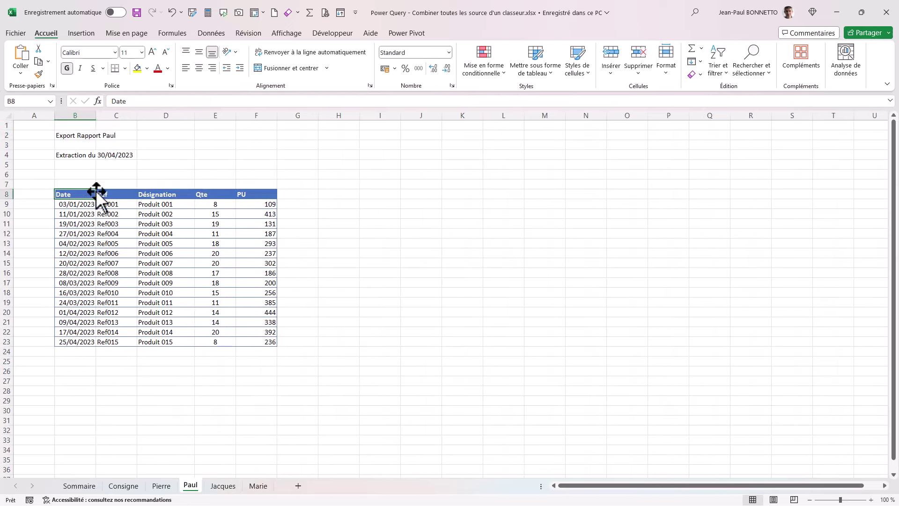
{"action": "left_click_drag", "start_coordinate": [77, 179], "coordinate": [74, 125]}
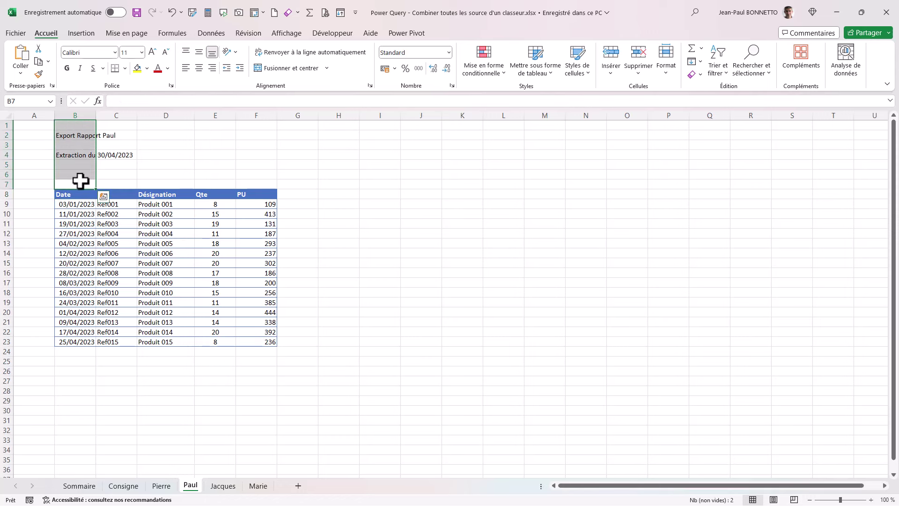
{"action": "left_click", "coordinate": [73, 194]}
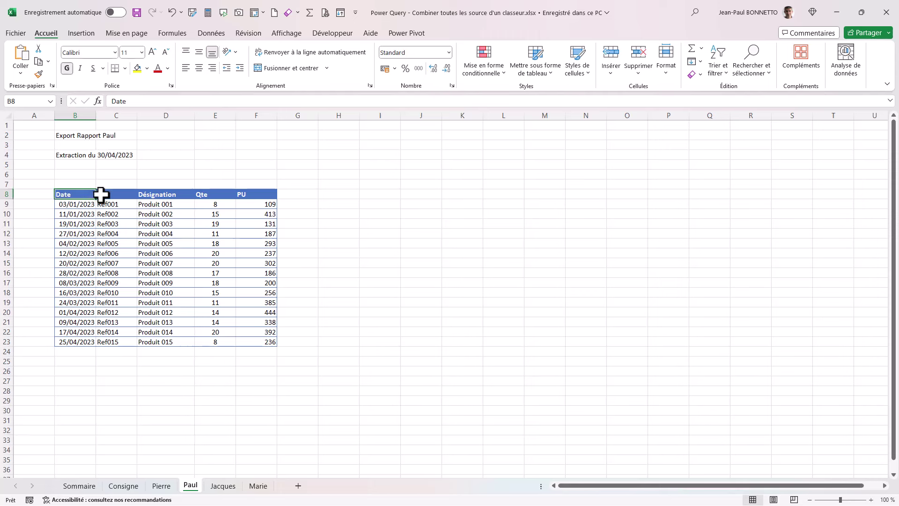
{"action": "left_click", "coordinate": [148, 194]}
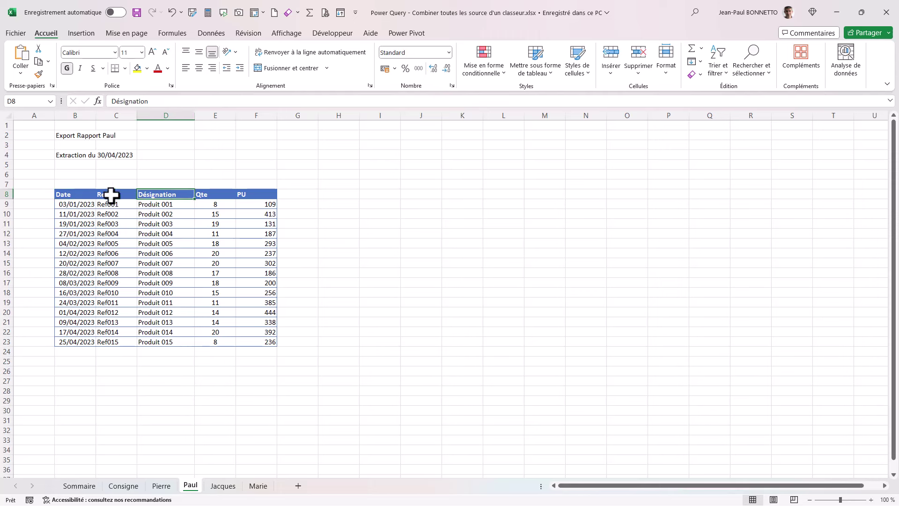
{"action": "left_click", "coordinate": [73, 195]}
{"action": "left_click_drag", "start_coordinate": [77, 195], "coordinate": [253, 205]}
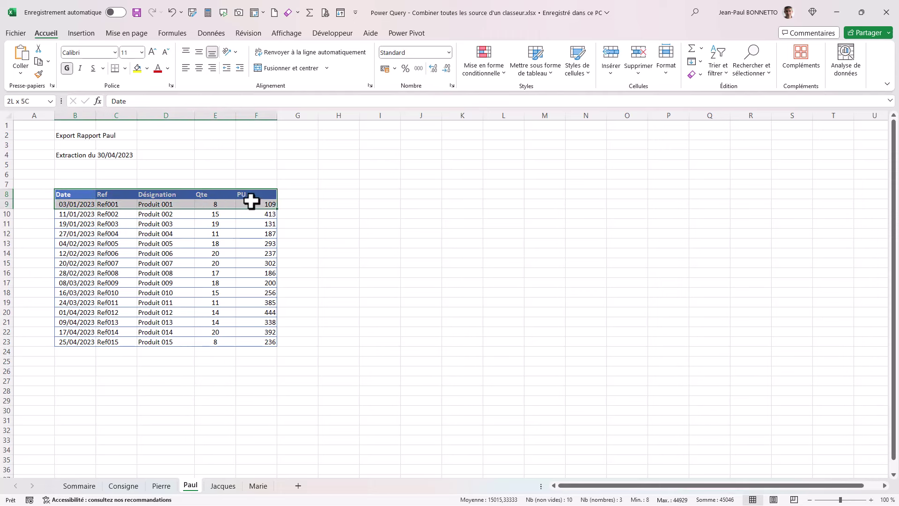
{"action": "left_click", "coordinate": [174, 244]}
{"action": "left_click", "coordinate": [120, 182]}
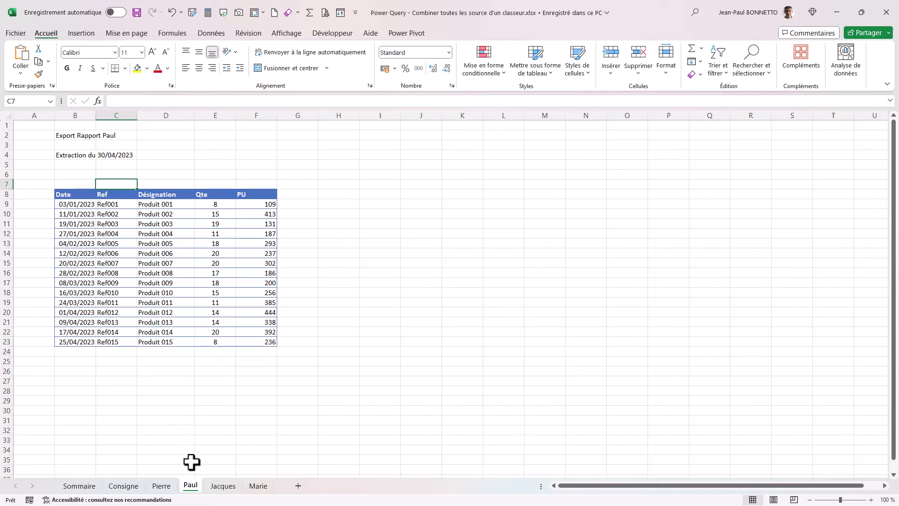
- Cycle through the Pierre, Paul, Jacques and Marie sheets, then save and close the workbook
{"action": "left_click", "coordinate": [163, 487]}
{"action": "left_click", "coordinate": [188, 488]}
{"action": "left_click", "coordinate": [222, 487]}
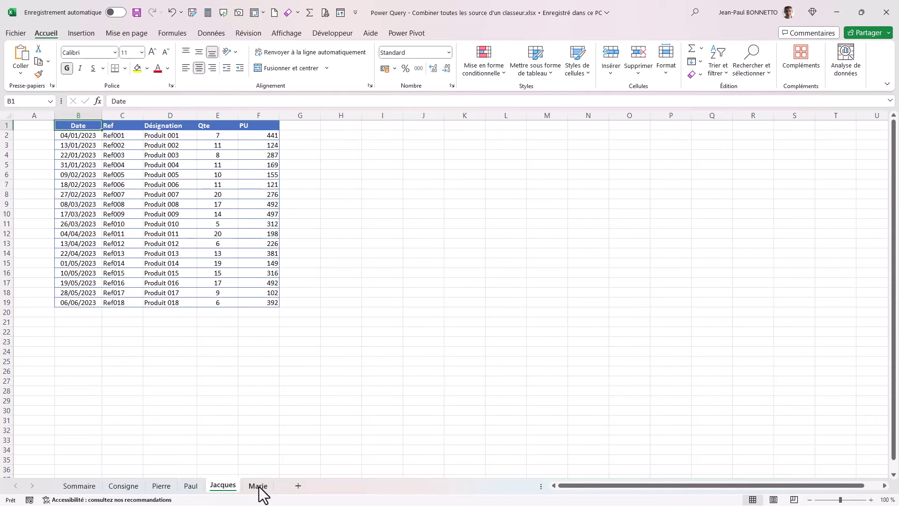
{"action": "left_click", "coordinate": [259, 488]}
{"action": "left_click", "coordinate": [165, 487]}
{"action": "left_click", "coordinate": [216, 351]}
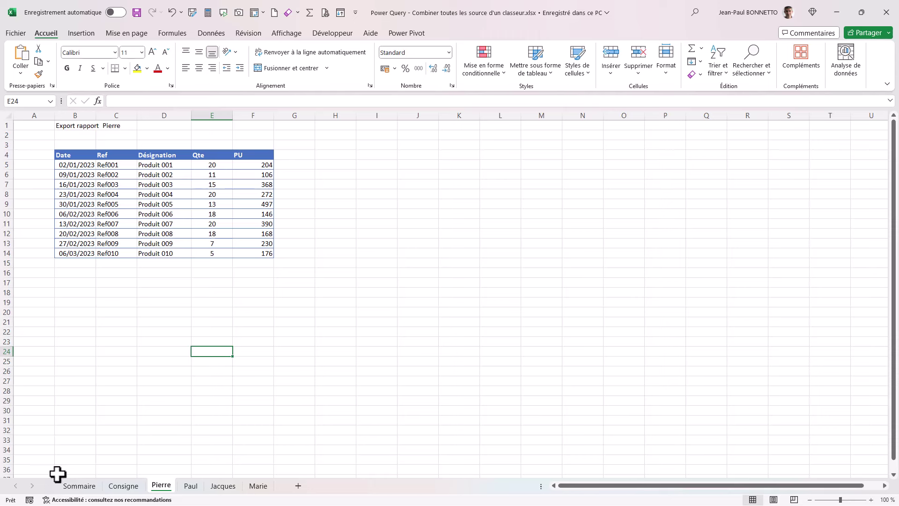
{"action": "left_click", "coordinate": [290, 357]}
{"action": "left_click", "coordinate": [156, 312]}
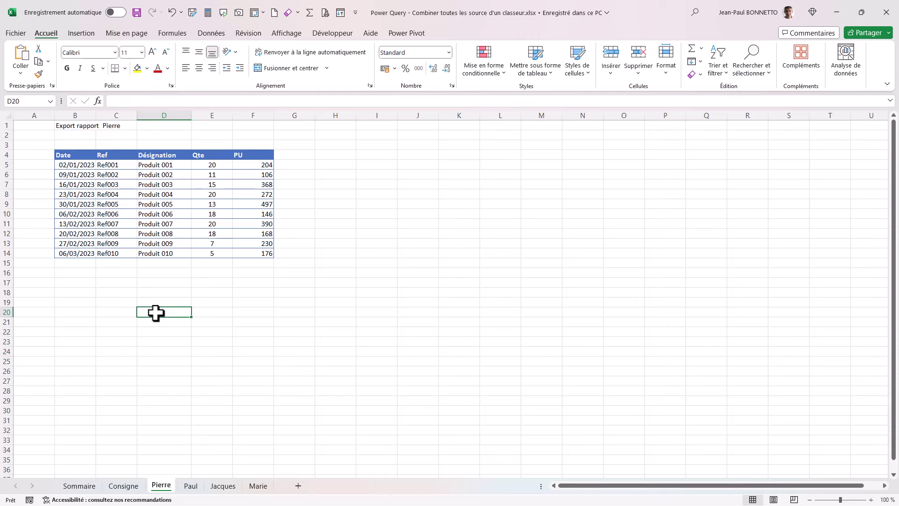
{"action": "left_click", "coordinate": [346, 281]}
{"action": "left_click", "coordinate": [138, 13]}
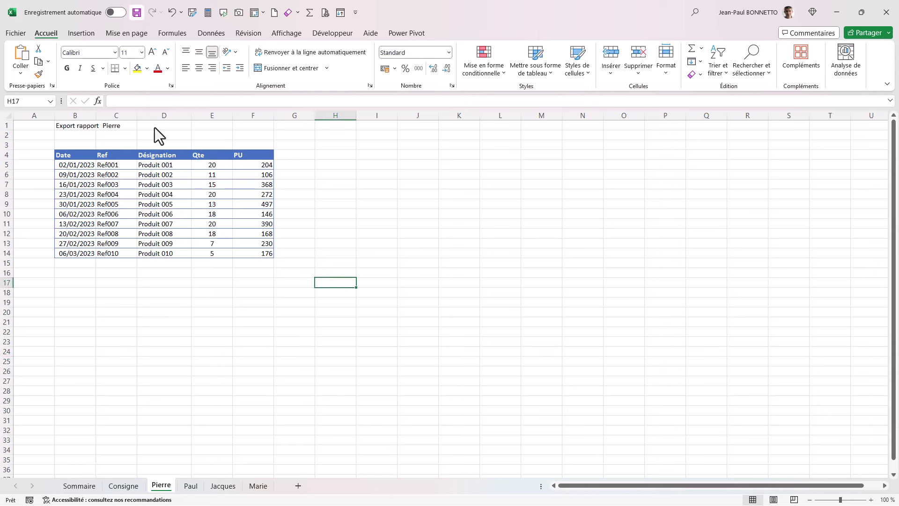
{"action": "left_click", "coordinate": [886, 13]}
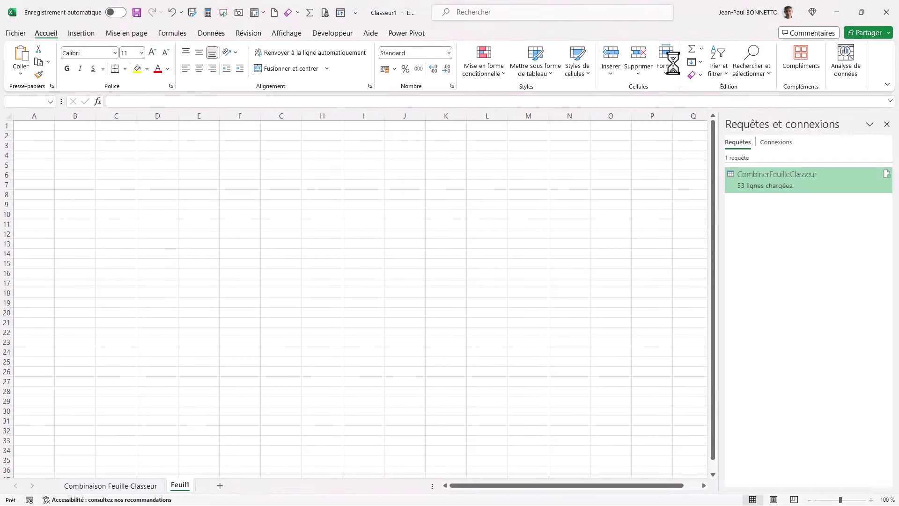
- Hide the Requêtes et connexions pane and close Classeur1, choosing Ne pas enregistrer
{"action": "left_click", "coordinate": [389, 184]}
{"action": "left_click", "coordinate": [887, 124]}
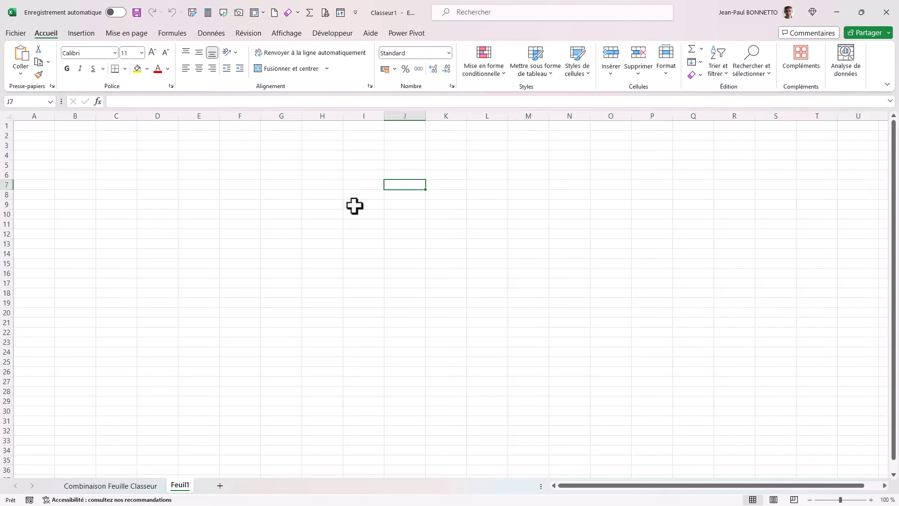
{"action": "left_click", "coordinate": [355, 205]}
{"action": "left_click", "coordinate": [281, 194]}
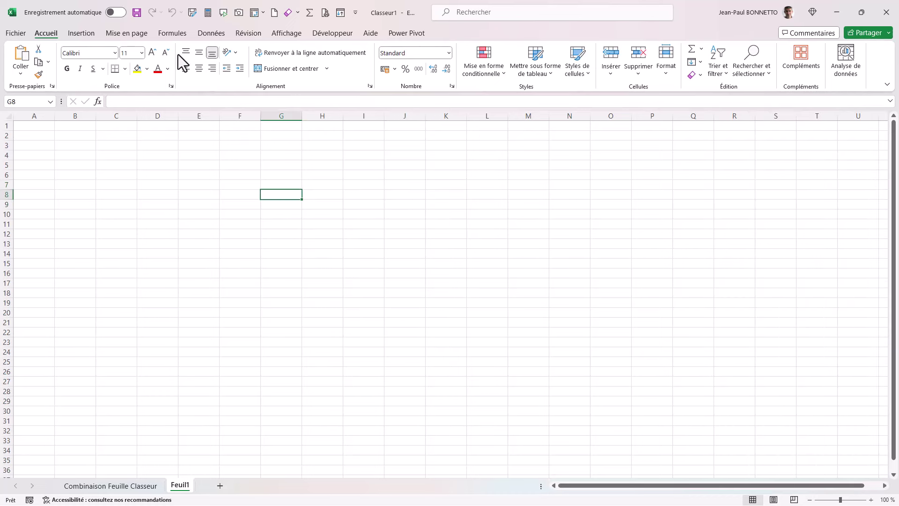
{"action": "left_click", "coordinate": [212, 33]}
{"action": "left_click", "coordinate": [322, 48]}
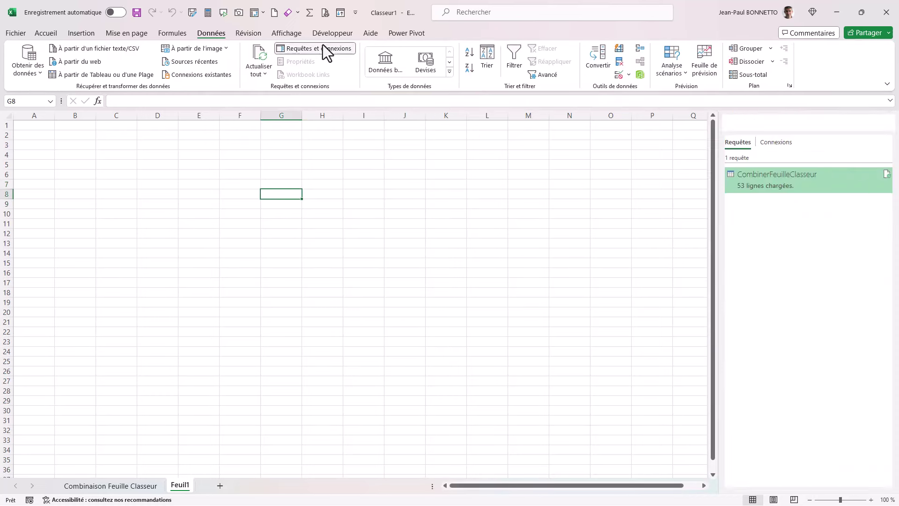
{"action": "left_click", "coordinate": [887, 124]}
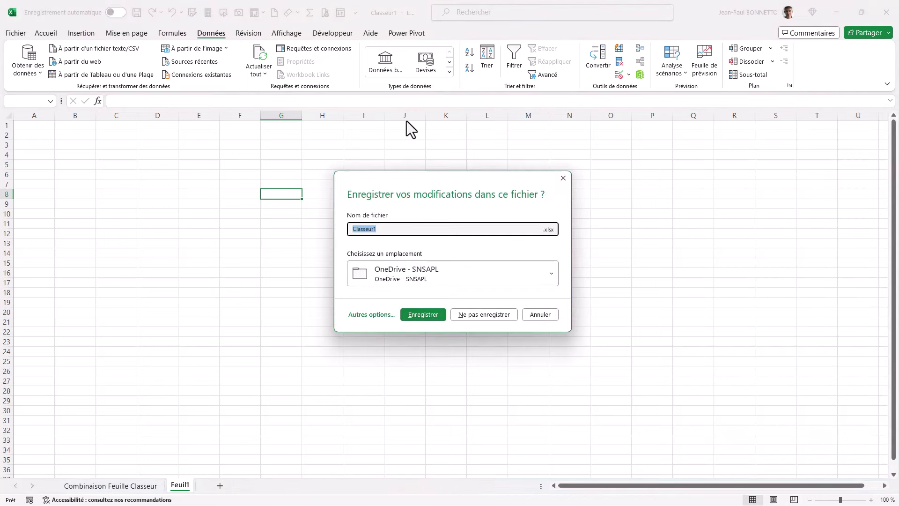
{"action": "left_click", "coordinate": [482, 314]}
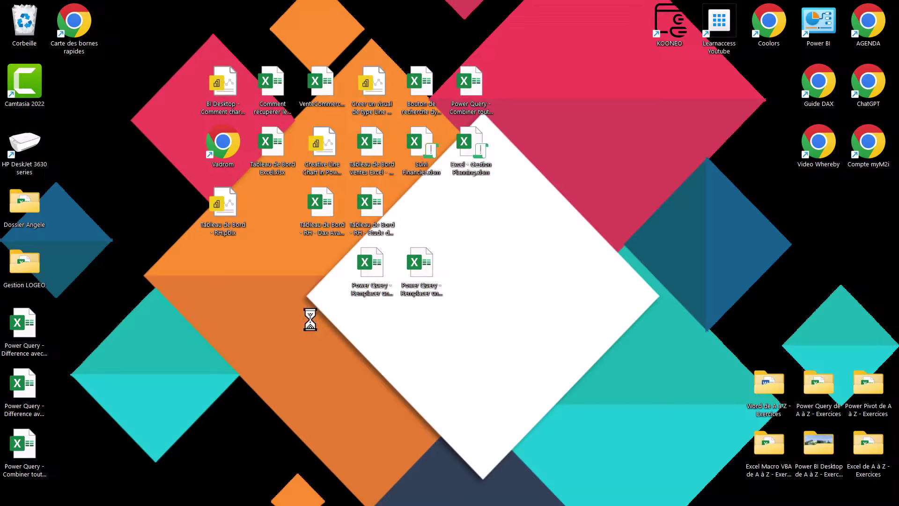
- Launch Excel from the Start menu and create a new blank Classeur1 workbook
{"action": "left_click", "coordinate": [357, 492]}
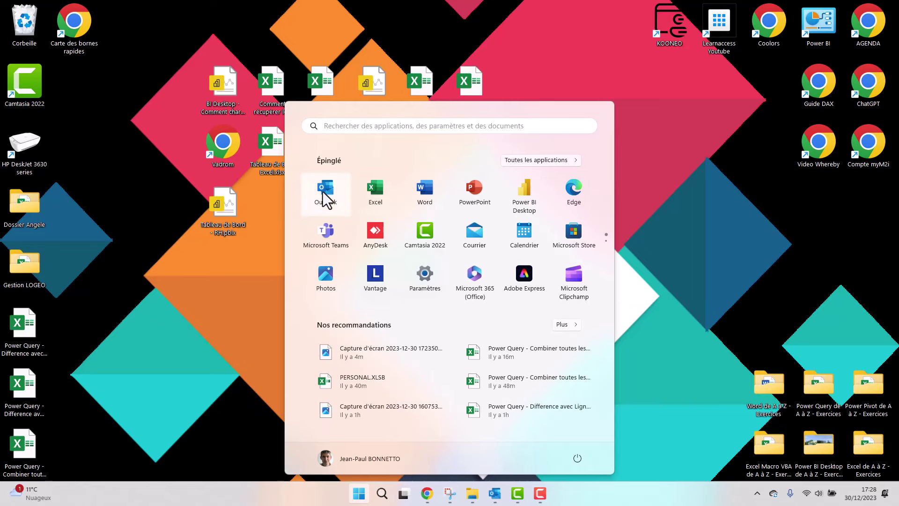
{"action": "left_click", "coordinate": [373, 190]}
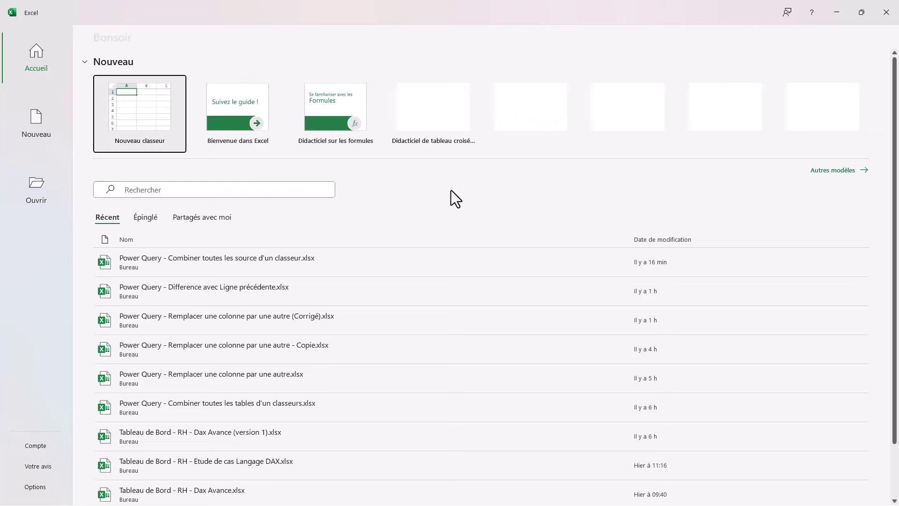
{"action": "left_click", "coordinate": [168, 136]}
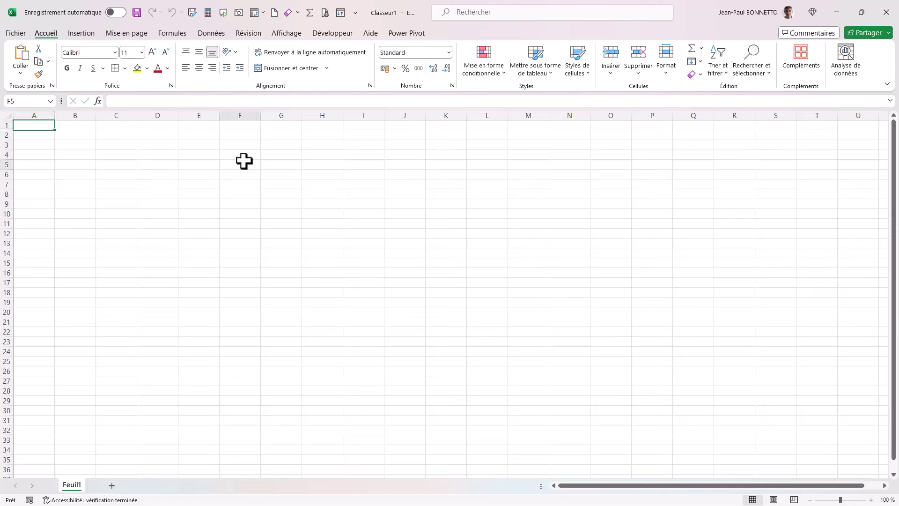
- Select cell E4 and start Obtenir des données > À partir d'un fichier > À partir d'un classeur Excel
{"action": "left_click", "coordinate": [243, 162]}
{"action": "left_click", "coordinate": [207, 156]}
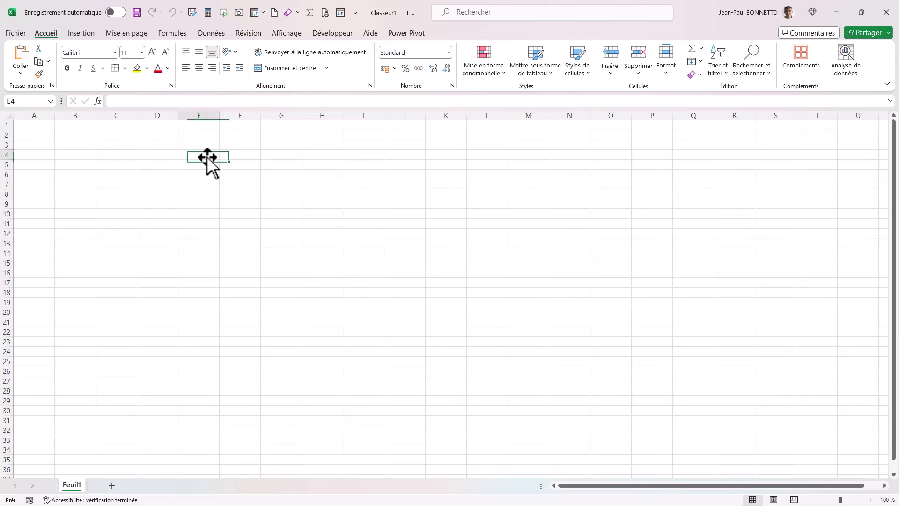
{"action": "left_click", "coordinate": [221, 32]}
{"action": "left_click", "coordinate": [31, 63]}
{"action": "mouse_move", "coordinate": [64, 90]}
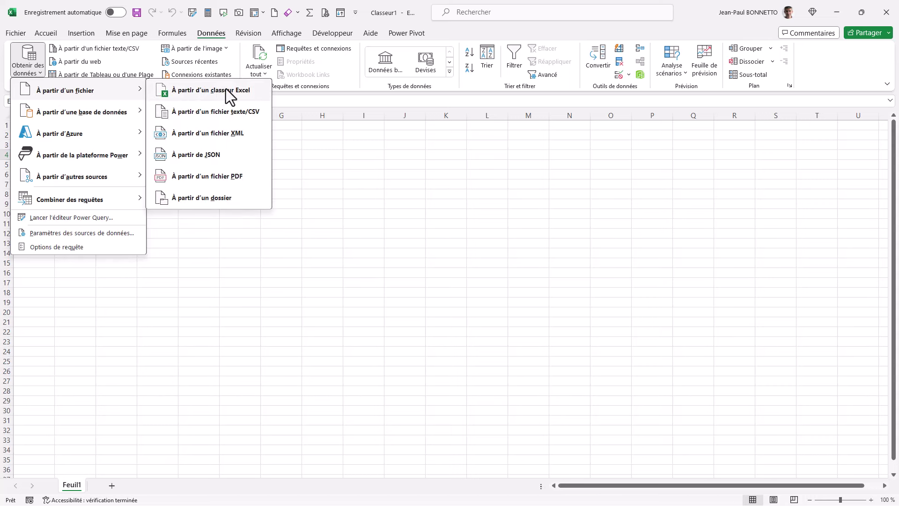
{"action": "left_click", "coordinate": [225, 89]}
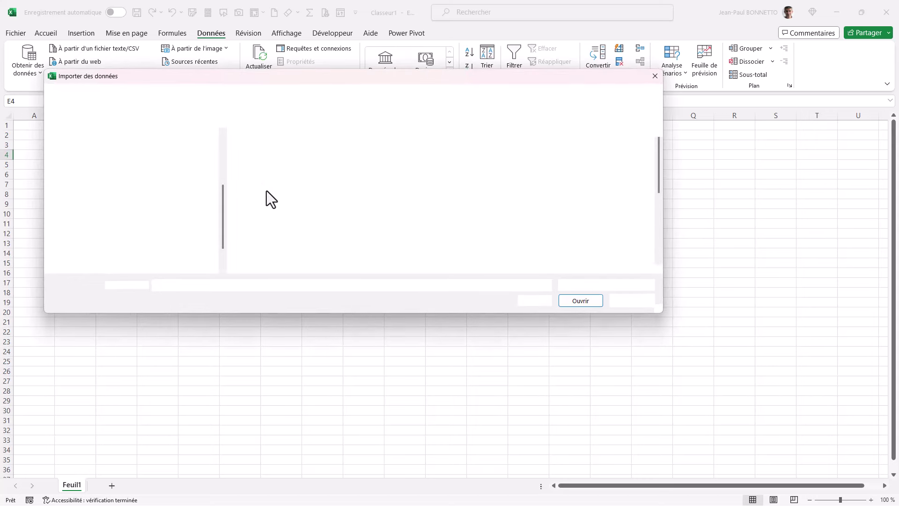
- From the Bureau folder, pick the Power Query - Combiner workbook and import it
{"action": "left_click", "coordinate": [96, 169]}
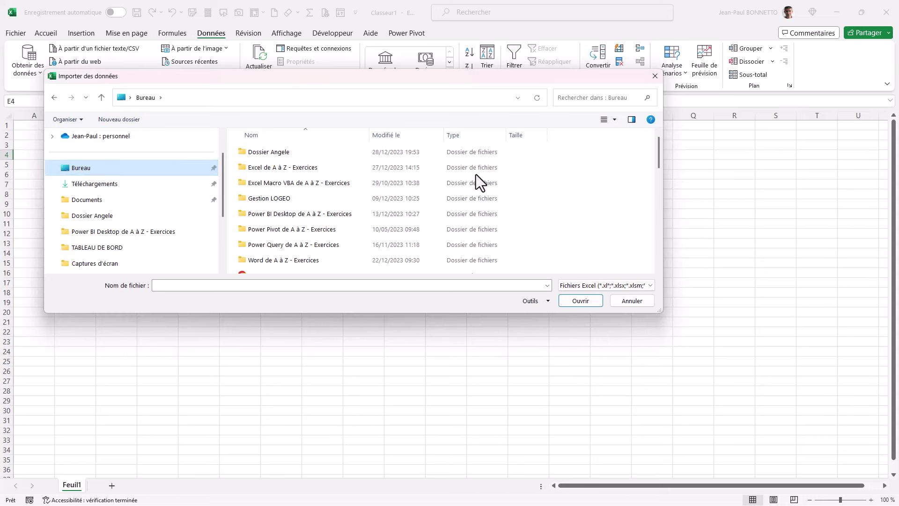
{"action": "mouse_move", "coordinate": [659, 145]}
{"action": "left_mouse_down"}
{"action": "mouse_move", "coordinate": [659, 169]}
{"action": "mouse_move", "coordinate": [642, 191]}
{"action": "left_mouse_up"}
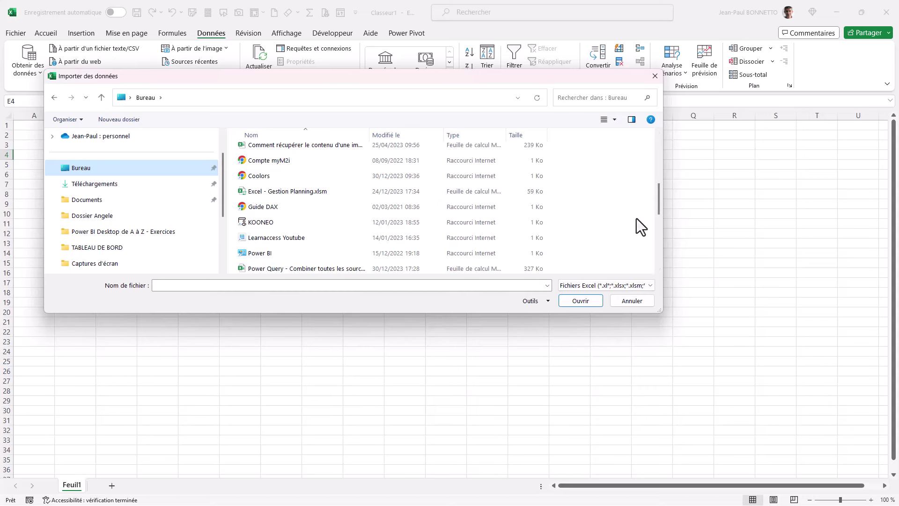
{"action": "left_click_drag", "start_coordinate": [656, 193], "coordinate": [656, 206]}
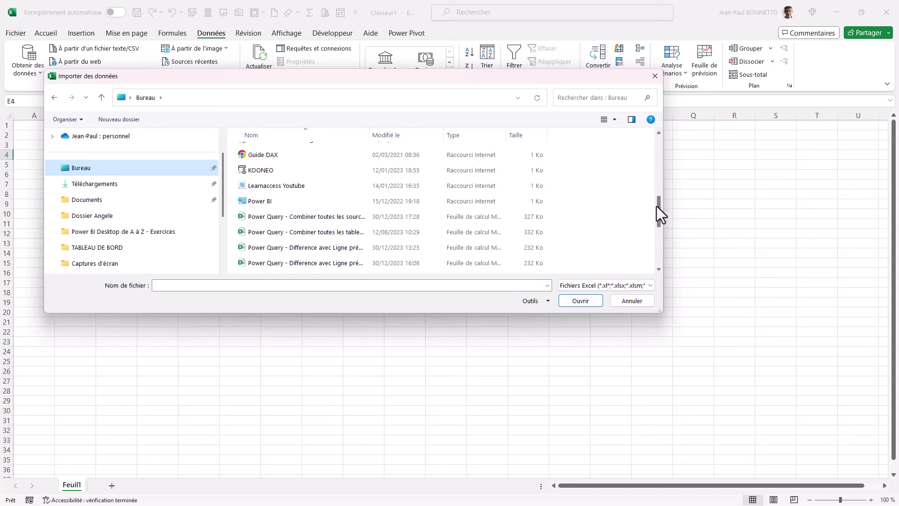
{"action": "left_click", "coordinate": [325, 215]}
{"action": "left_click", "coordinate": [576, 302]}
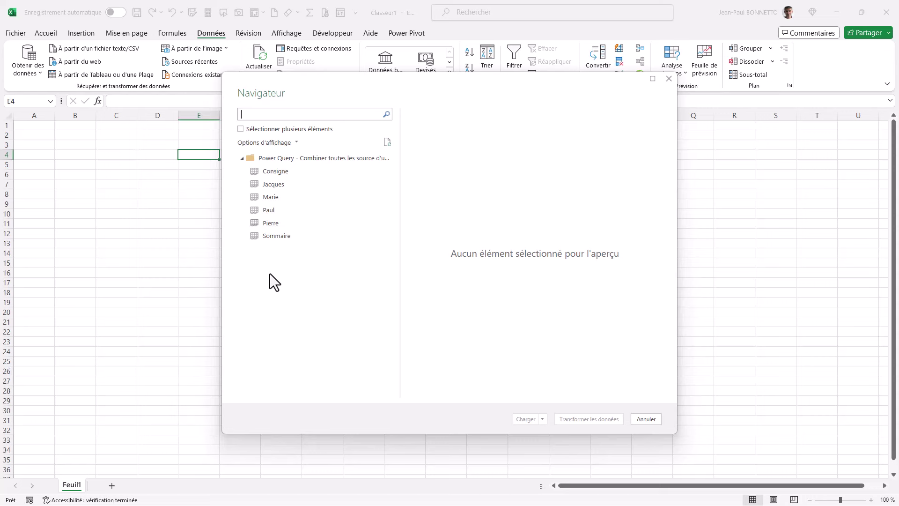
- Select the workbook node in the Navigateur and choose Transformer les données
{"action": "left_click", "coordinate": [301, 157]}
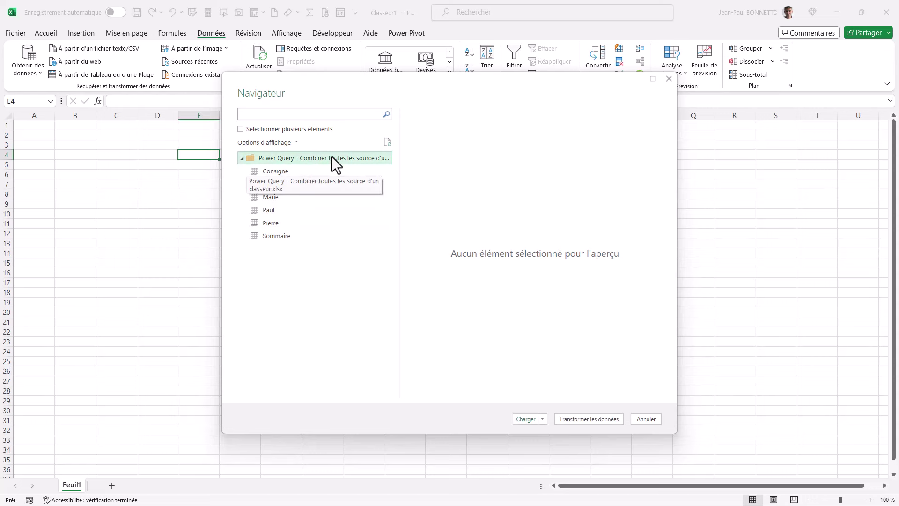
{"action": "left_click", "coordinate": [582, 420]}
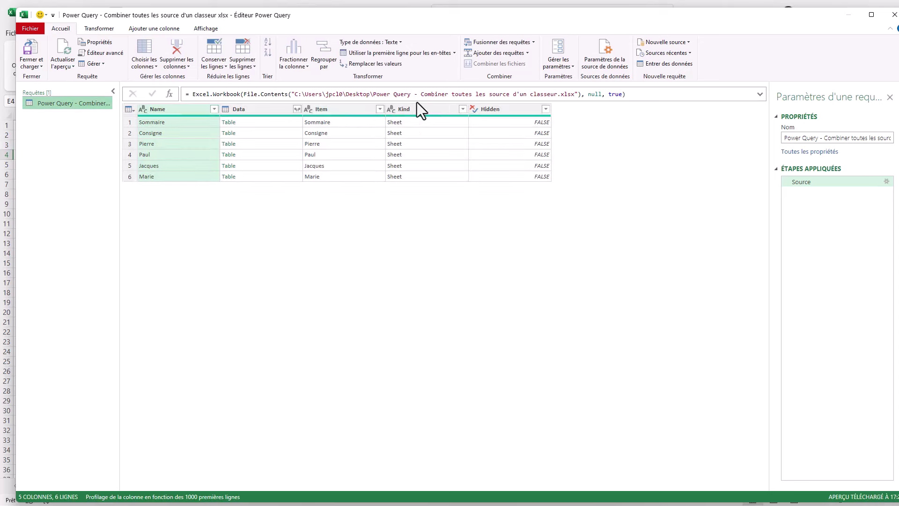
- Filter the Item column to exclude Consigne and Sommaire, keeping the four sales sheets
{"action": "left_click", "coordinate": [270, 124]}
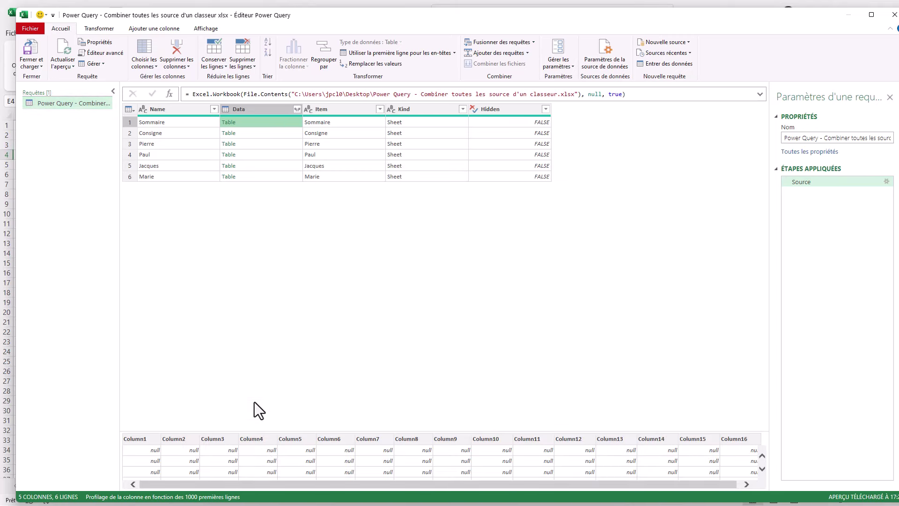
{"action": "left_click", "coordinate": [380, 108]}
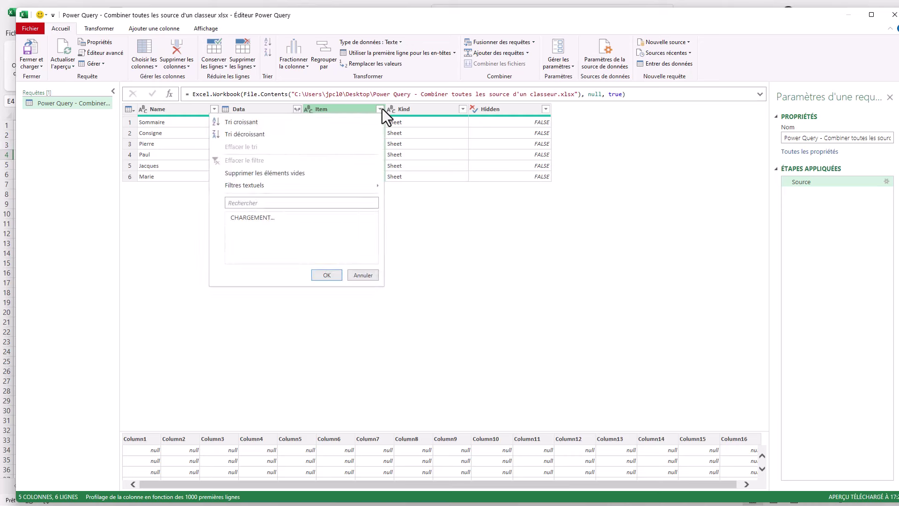
{"action": "left_click", "coordinate": [233, 228]}
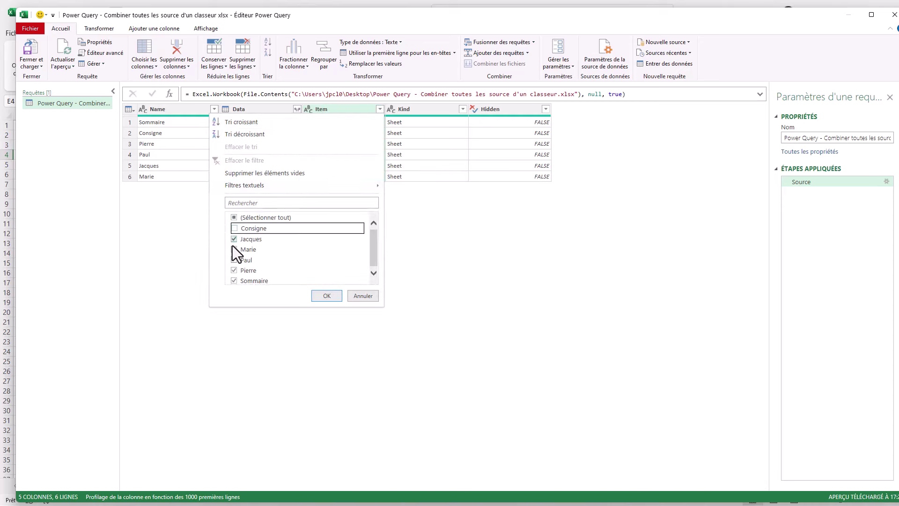
{"action": "left_click", "coordinate": [233, 280]}
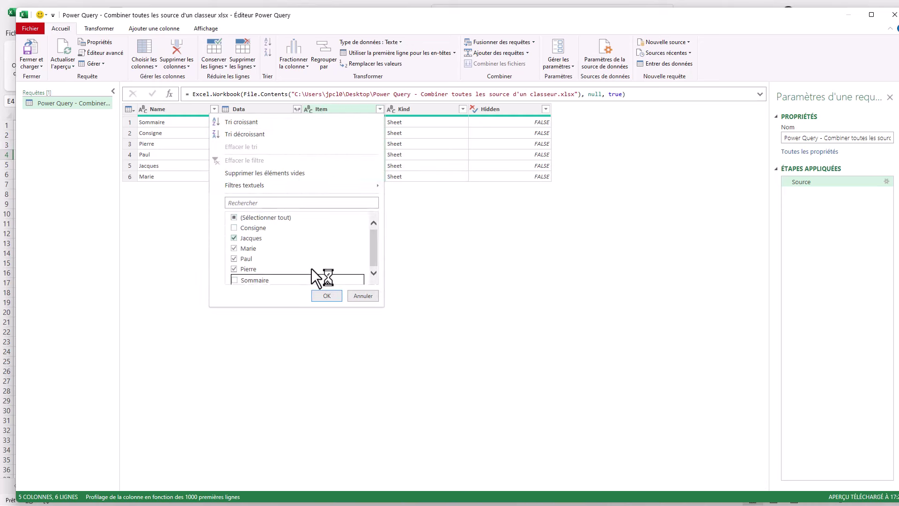
{"action": "left_click", "coordinate": [327, 296]}
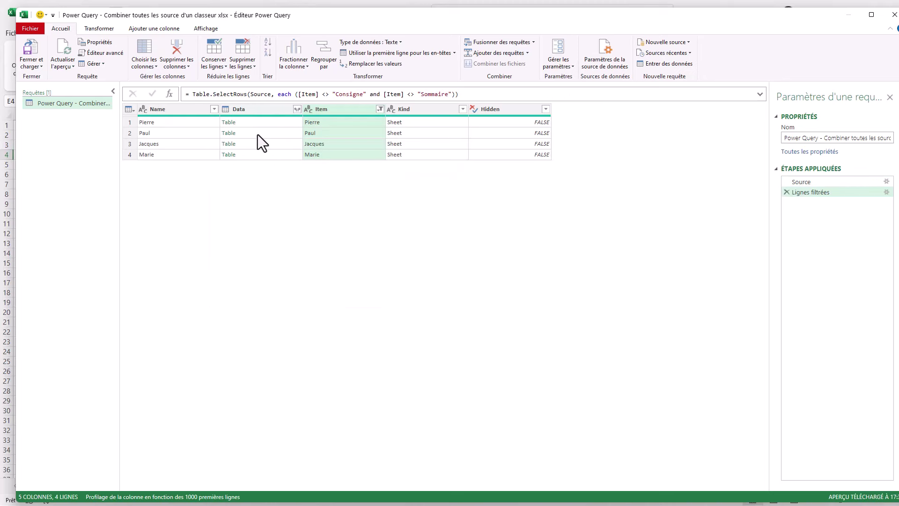
{"action": "left_click", "coordinate": [278, 122]}
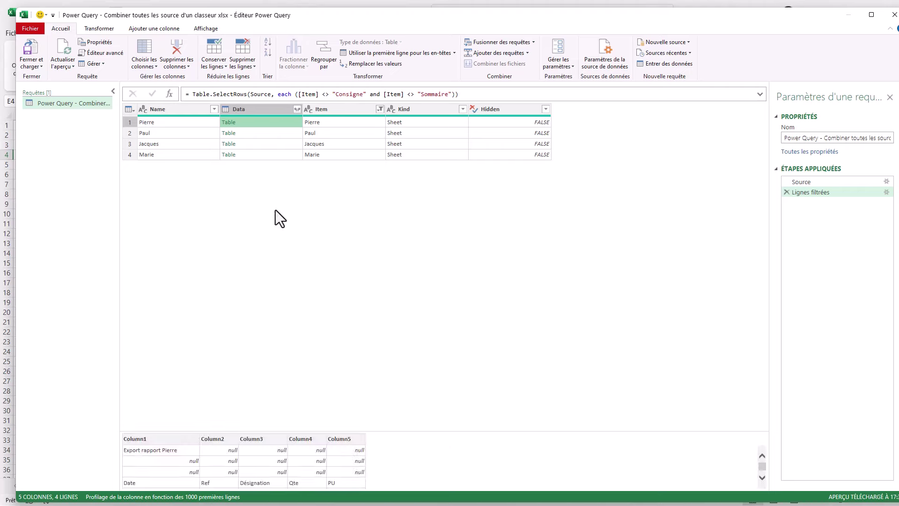
- Enlarge the preview pane and compare the Pierre, Paul, Jacques and Marie tables, ending on Jacques
{"action": "left_click_drag", "start_coordinate": [406, 431], "coordinate": [402, 291]}
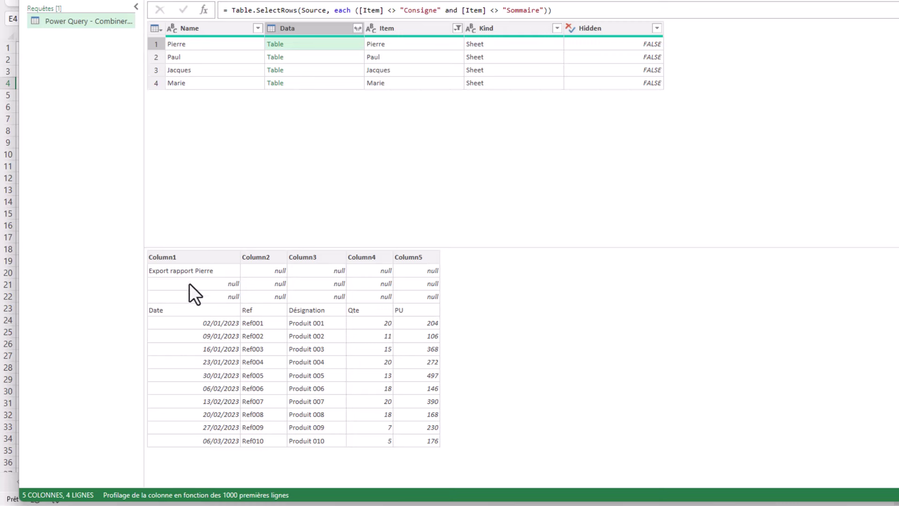
{"action": "left_click", "coordinate": [343, 57]}
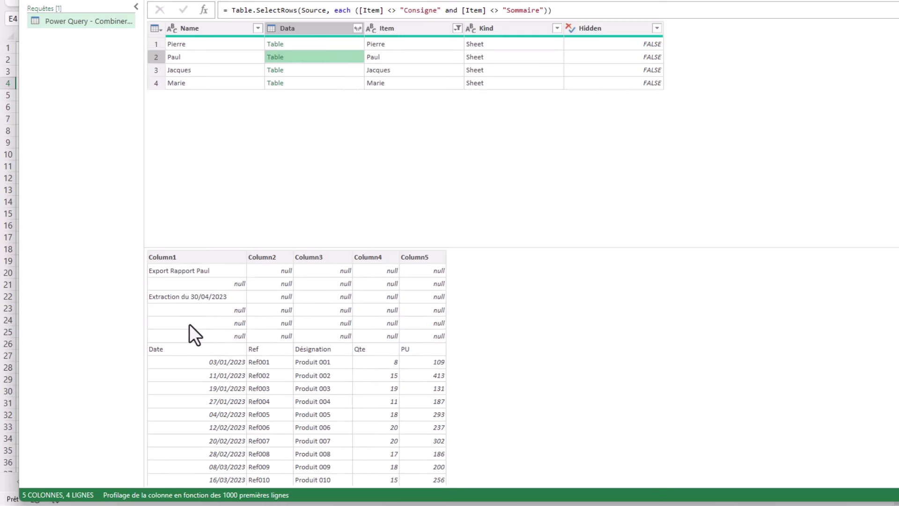
{"action": "left_click", "coordinate": [341, 70]}
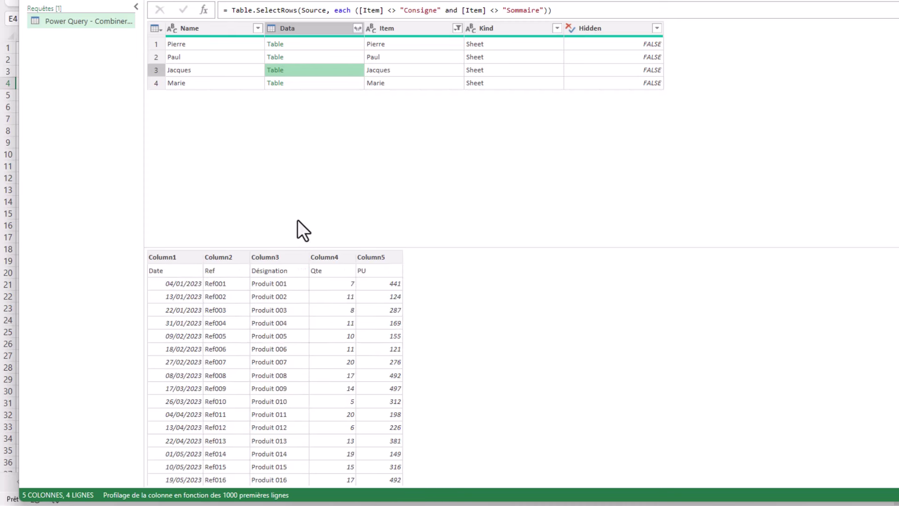
{"action": "left_click", "coordinate": [351, 83]}
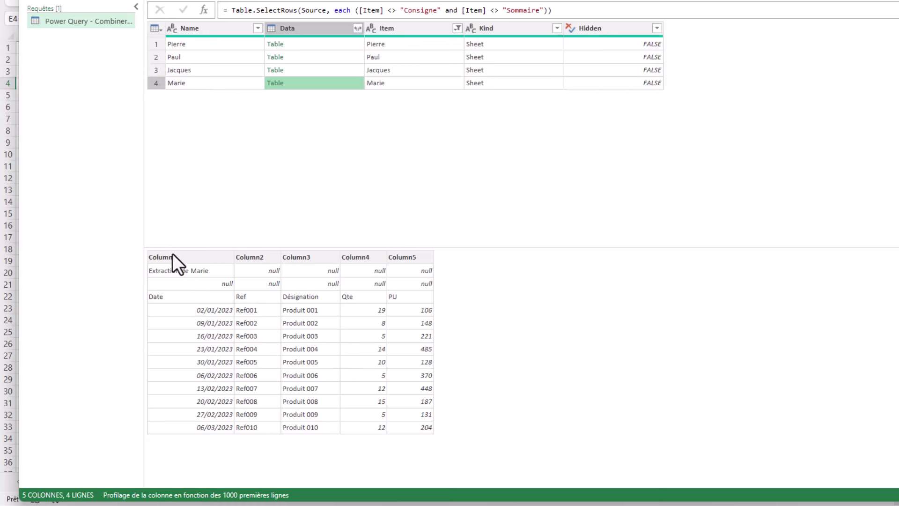
{"action": "left_click", "coordinate": [336, 70]}
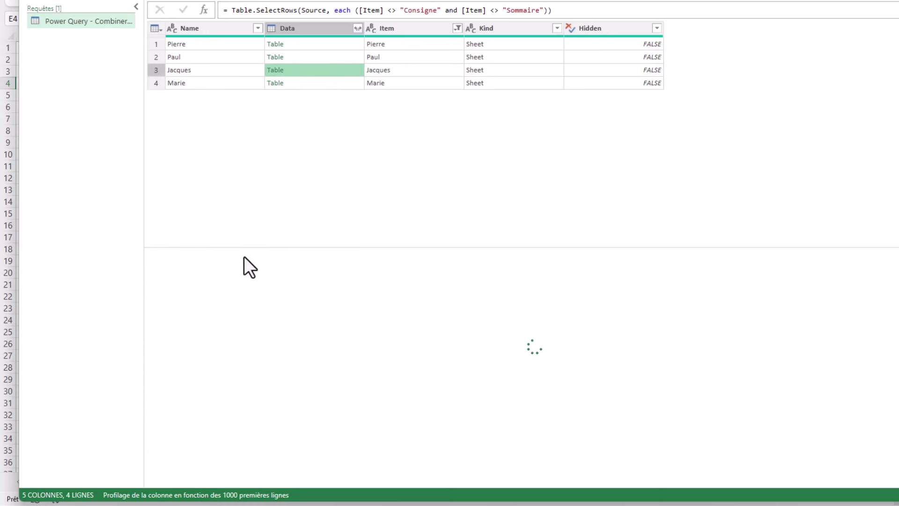
{"action": "left_click", "coordinate": [347, 56]}
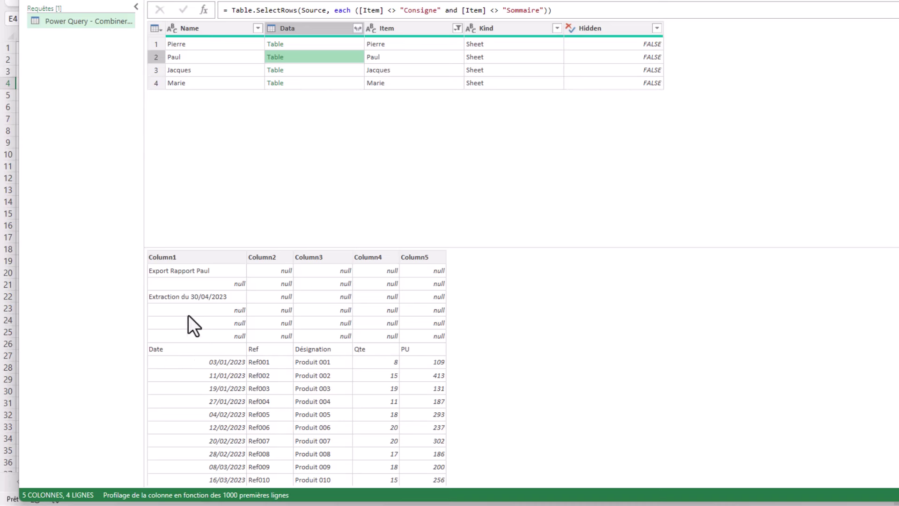
{"action": "left_click", "coordinate": [333, 44]}
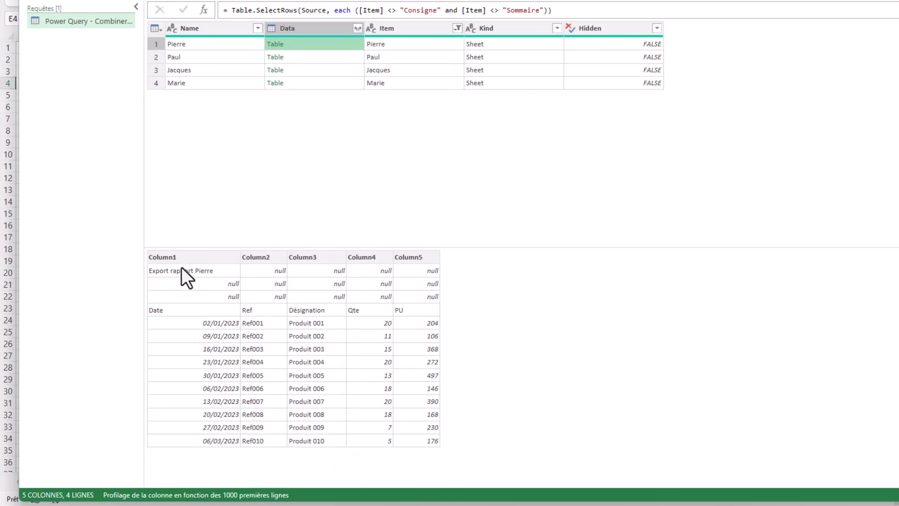
{"action": "left_click", "coordinate": [342, 59]}
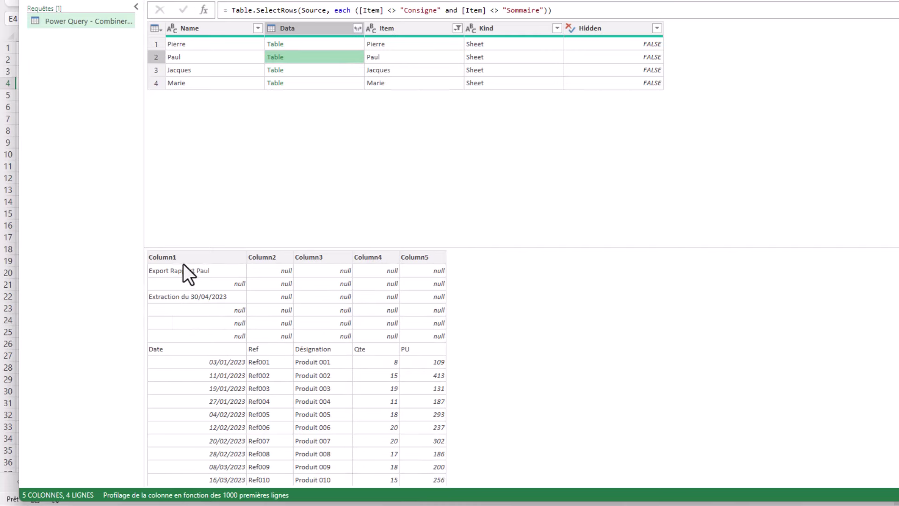
{"action": "left_click", "coordinate": [344, 70]}
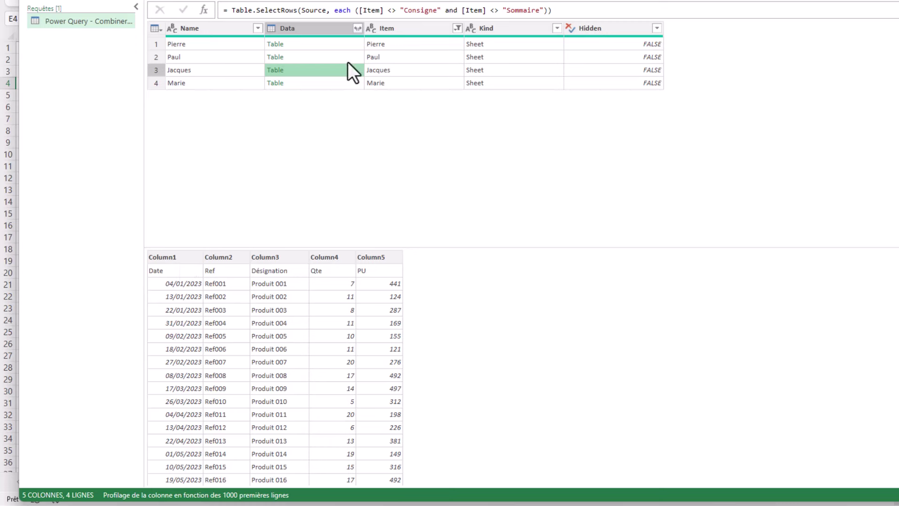
{"action": "left_click", "coordinate": [345, 83]}
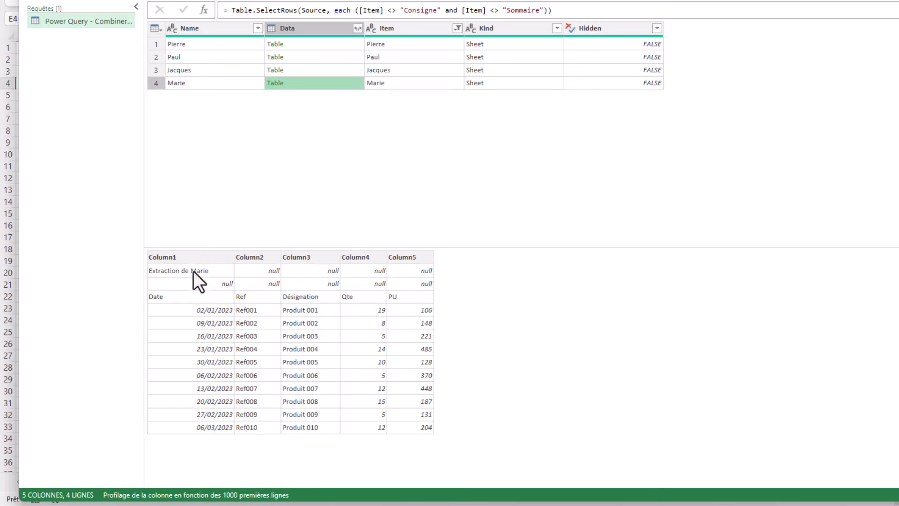
{"action": "left_click", "coordinate": [337, 73]}
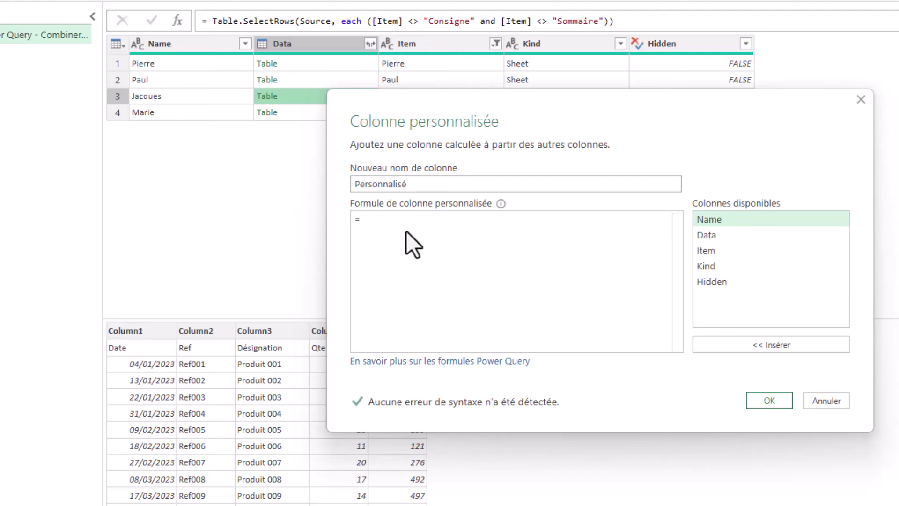
- Add a Personnalisé custom column defined as [Data][Column1], giving a list for each sheet
{"action": "left_click", "coordinate": [707, 236]}
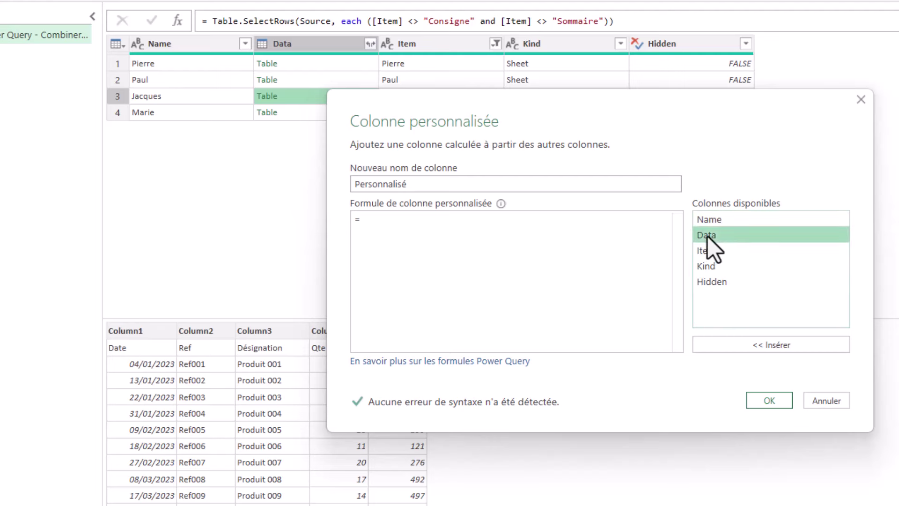
{"action": "double_click", "coordinate": [707, 235]}
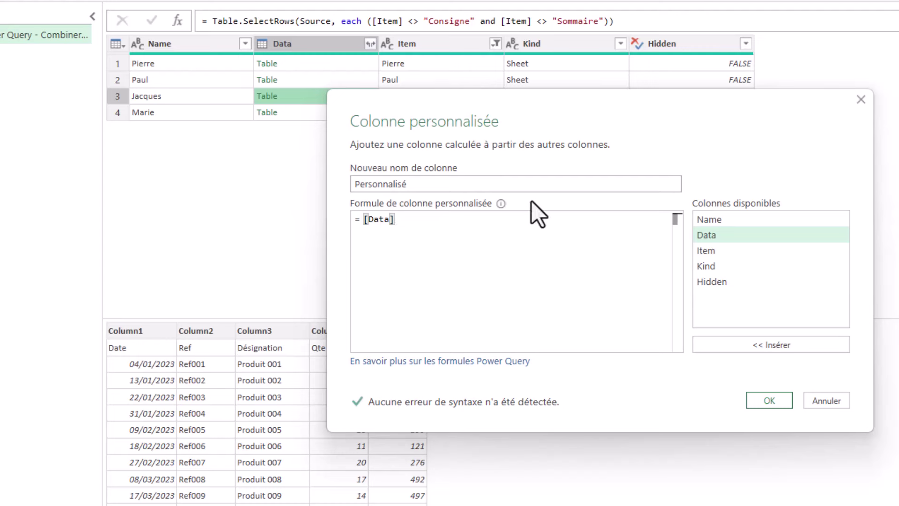
{"action": "type", "text": "[C"}
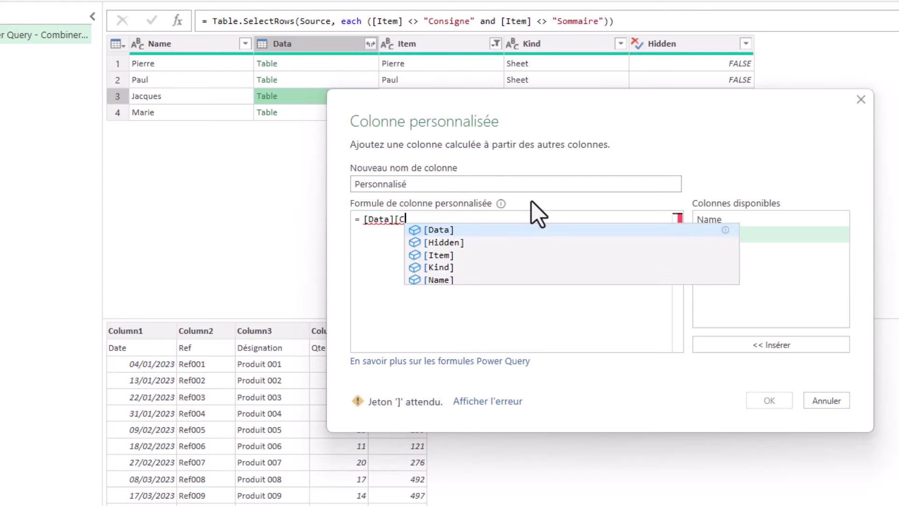
{"action": "type", "text": "ol"}
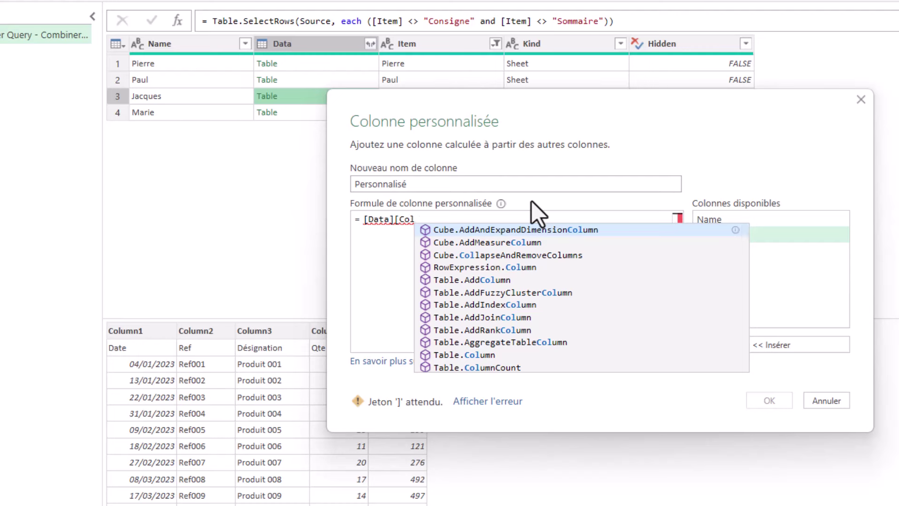
{"action": "type", "text": "umn"}
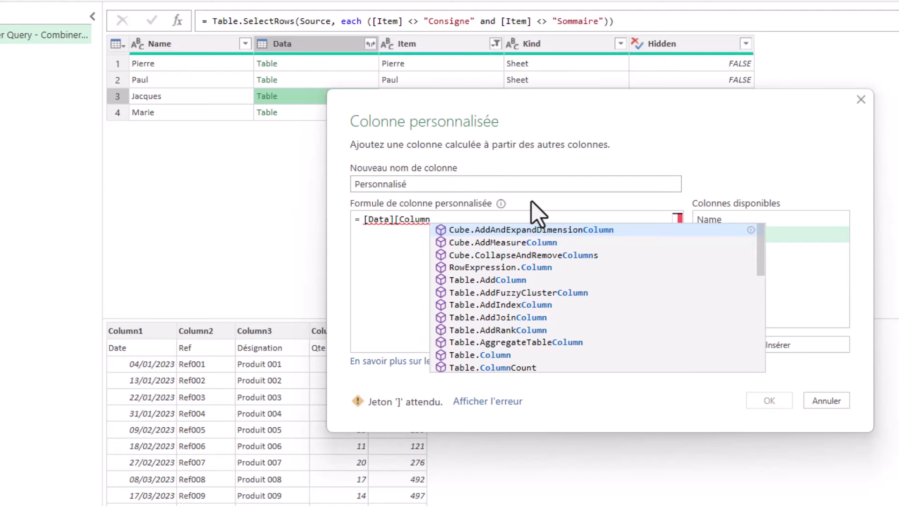
{"action": "type", "text": "1"}
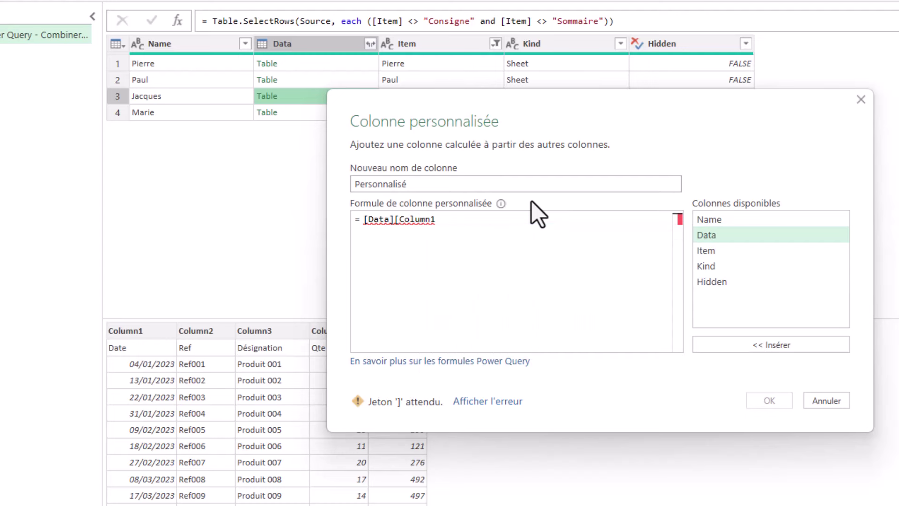
{"action": "type", "text": "]"}
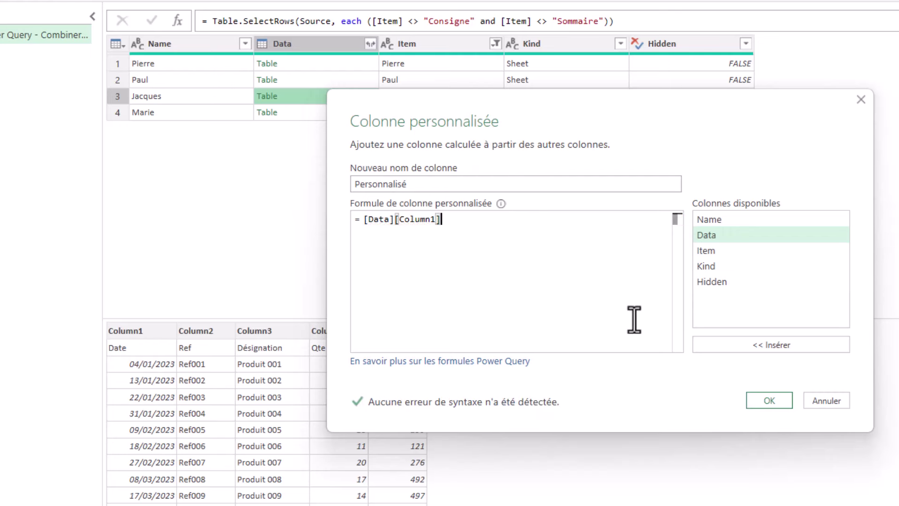
{"action": "left_click", "coordinate": [767, 401]}
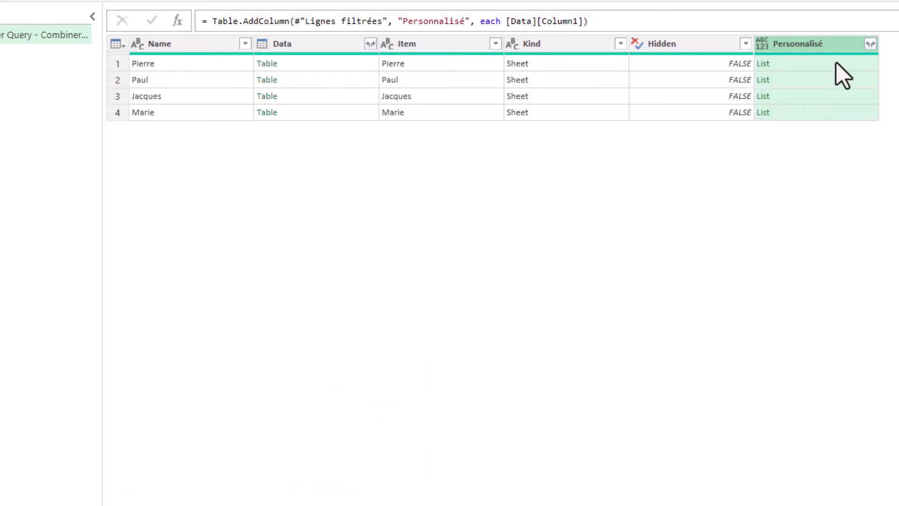
- Preview the Column1 lists for Pierre, Paul, Jacques and Marie in an enlarged preview pane
{"action": "left_click", "coordinate": [843, 66]}
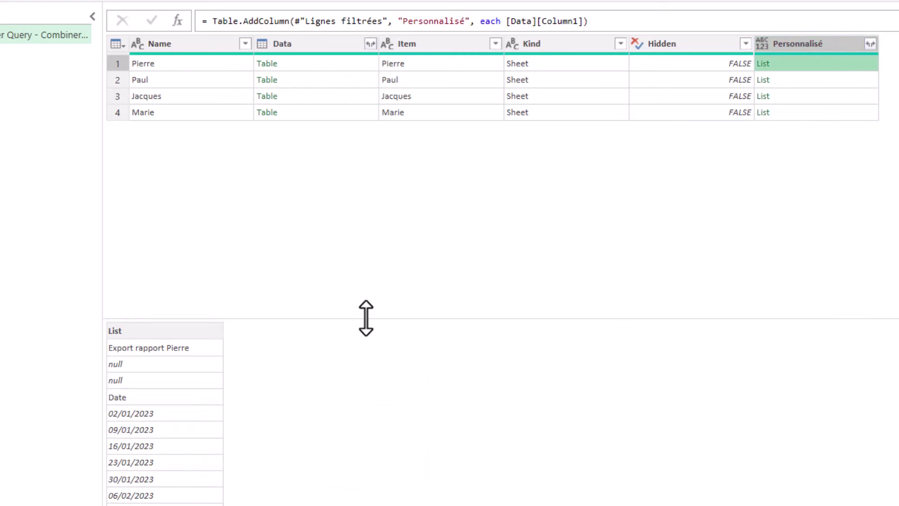
{"action": "left_click_drag", "start_coordinate": [365, 318], "coordinate": [367, 256]}
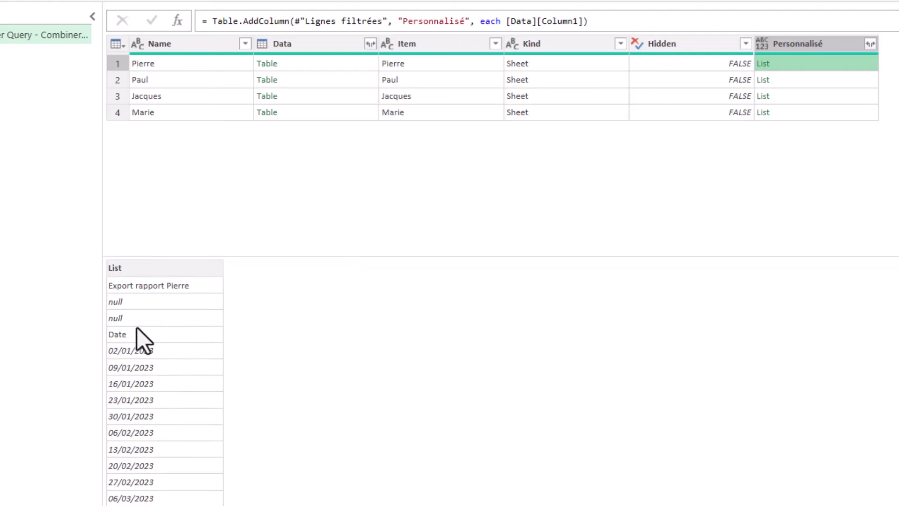
{"action": "left_click", "coordinate": [838, 81]}
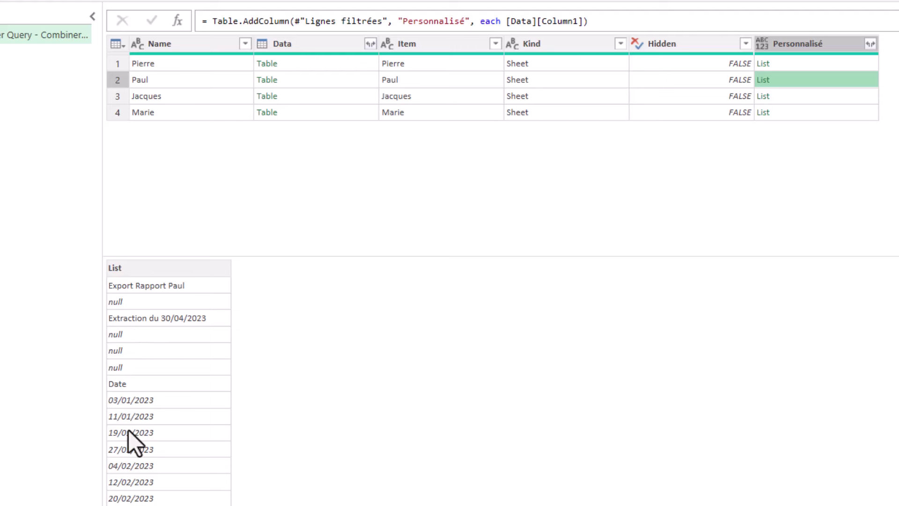
{"action": "left_click", "coordinate": [850, 99]}
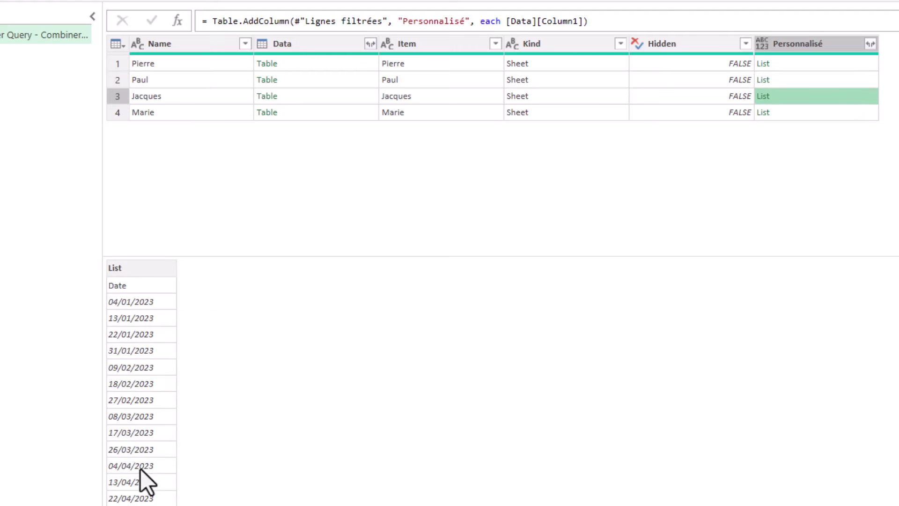
{"action": "left_click", "coordinate": [848, 115]}
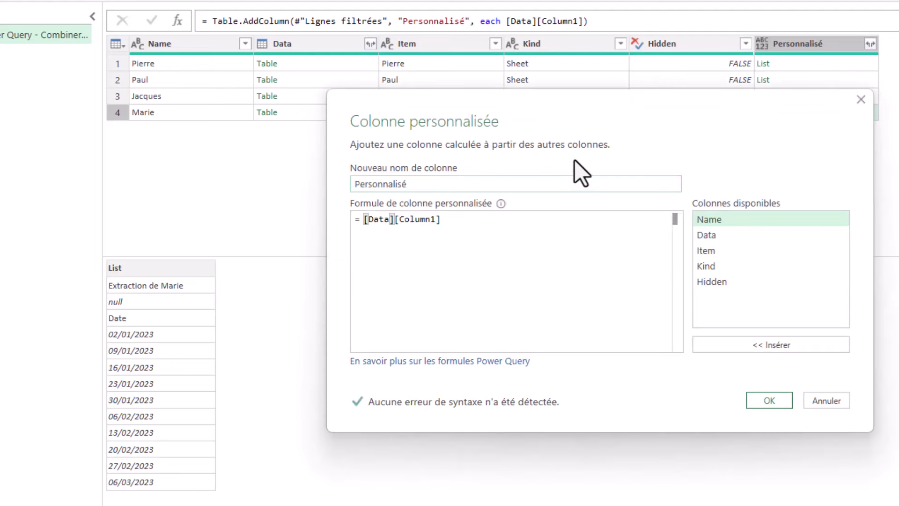
- Rewrite the Personnalisé formula as List.PositionOf([Data][Column1]) and apply it
{"action": "left_click_drag", "start_coordinate": [595, 99], "coordinate": [380, 50]}
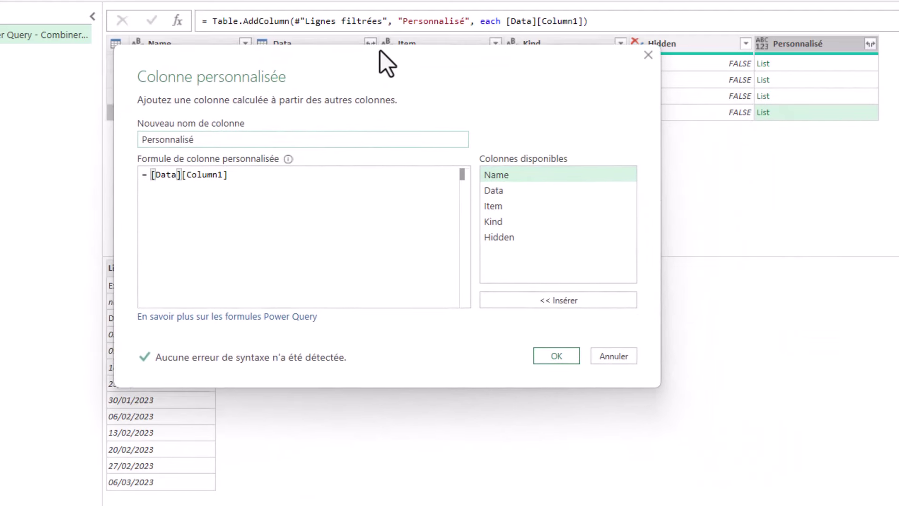
{"action": "left_click", "coordinate": [229, 170]}
{"action": "left_click", "coordinate": [150, 170]}
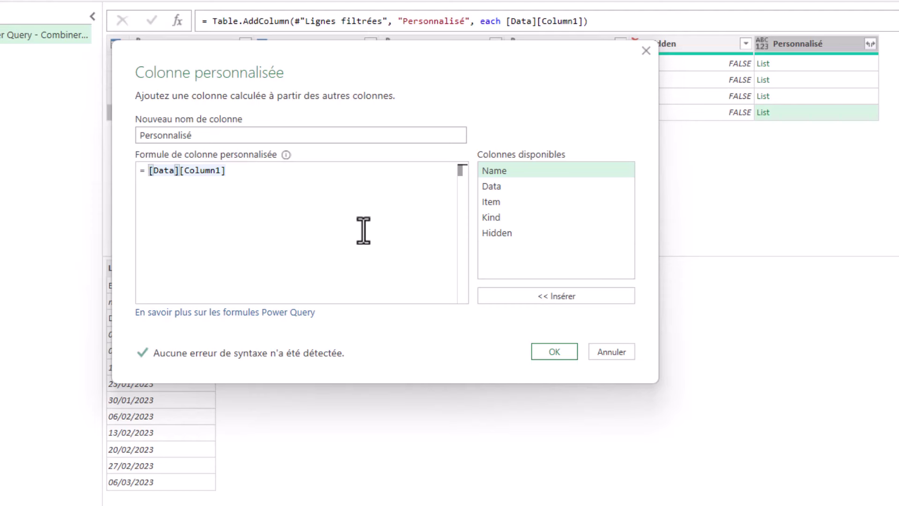
{"action": "type", "text": "Li"}
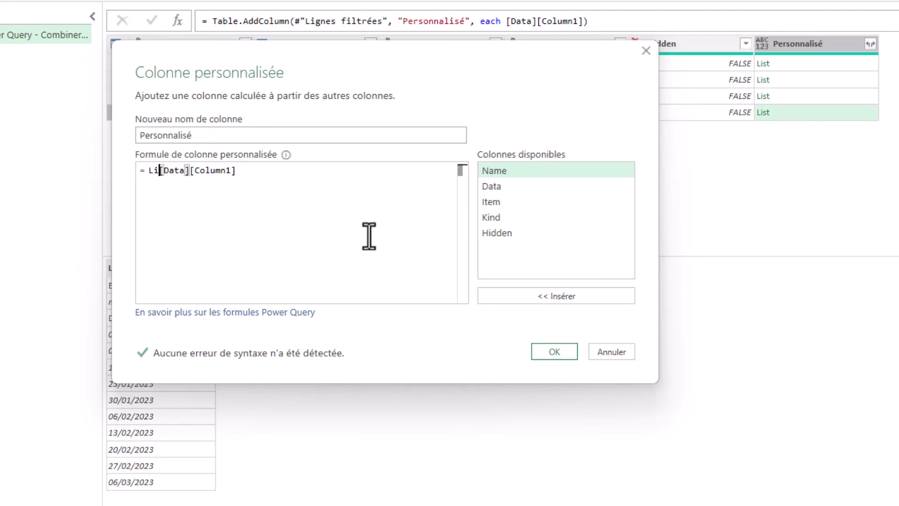
{"action": "type", "text": "st"}
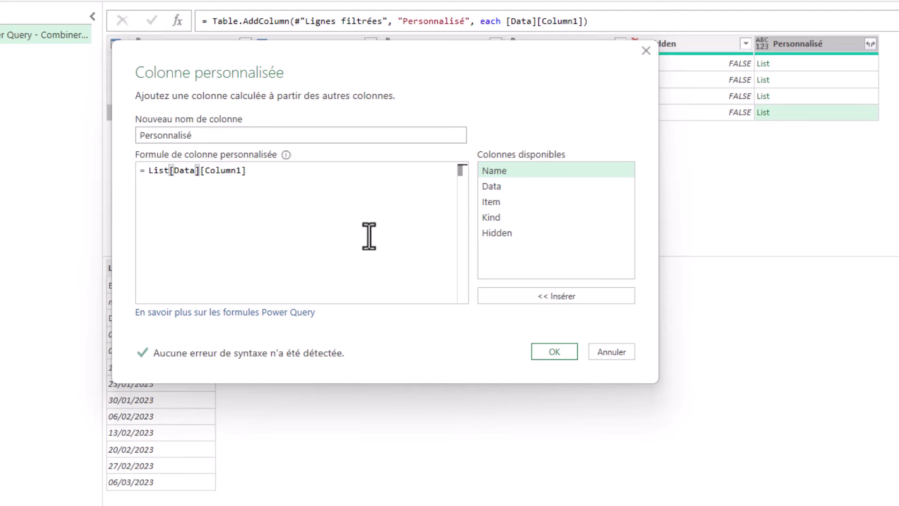
{"action": "type", "text": "."}
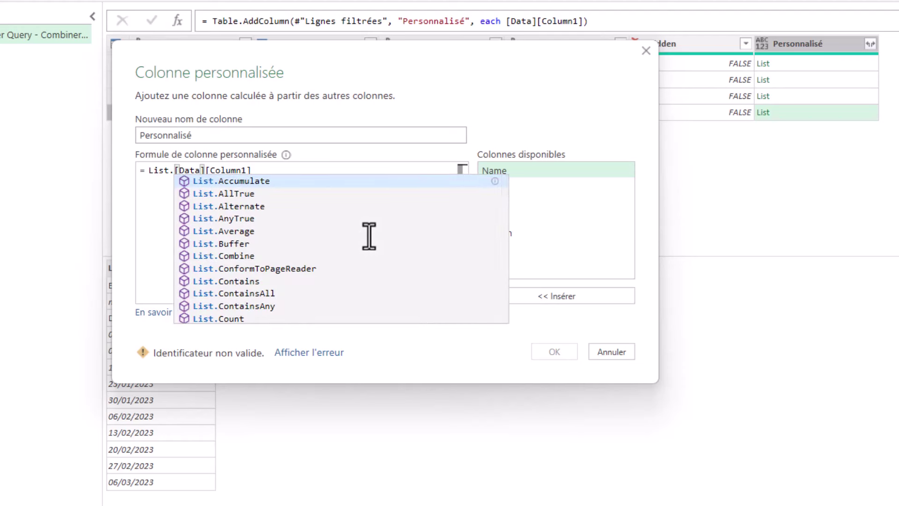
{"action": "key", "text": "Down"}
{"action": "key", "text": "Down"}
{"action": "key", "text": "Down"}
{"action": "key", "text": "Down"}
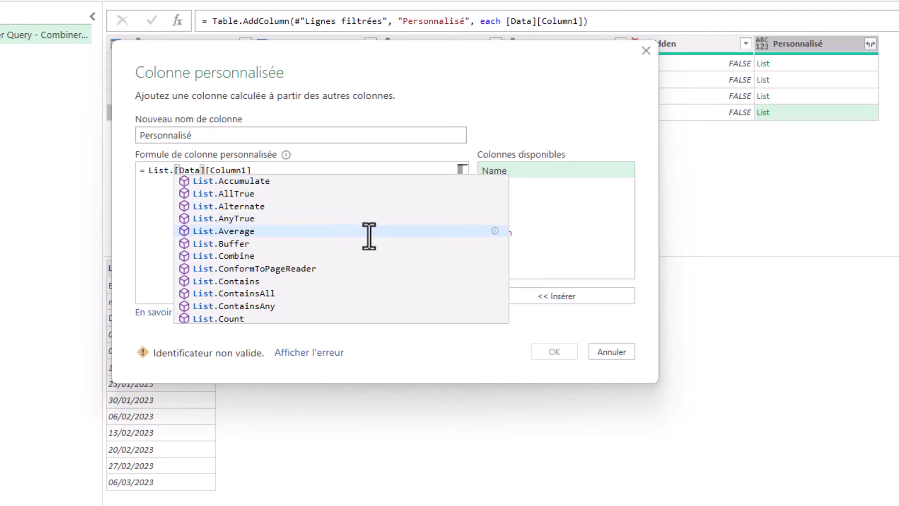
{"action": "type", "text": "P"}
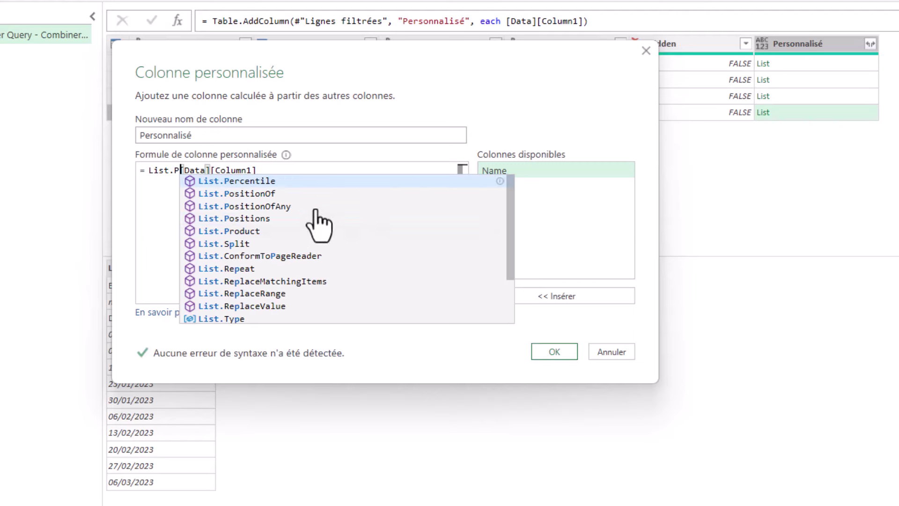
{"action": "left_click", "coordinate": [277, 195]}
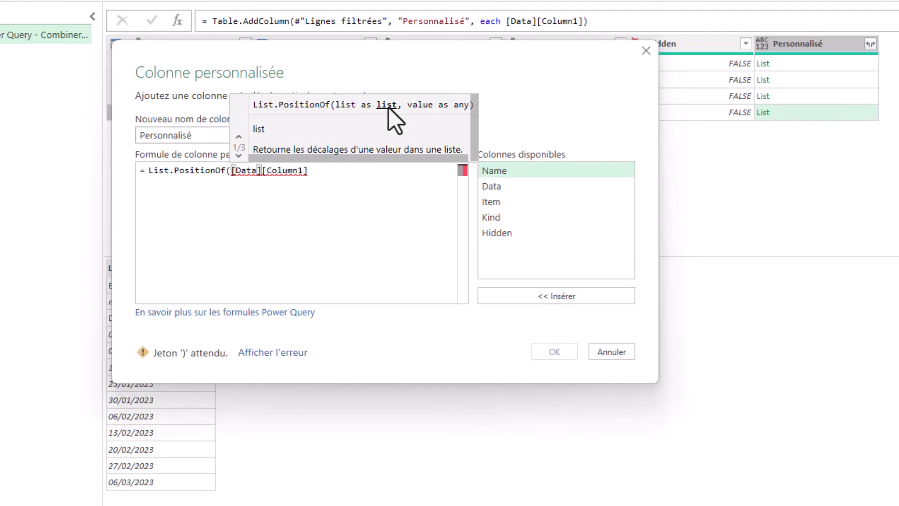
{"action": "left_click", "coordinate": [343, 174]}
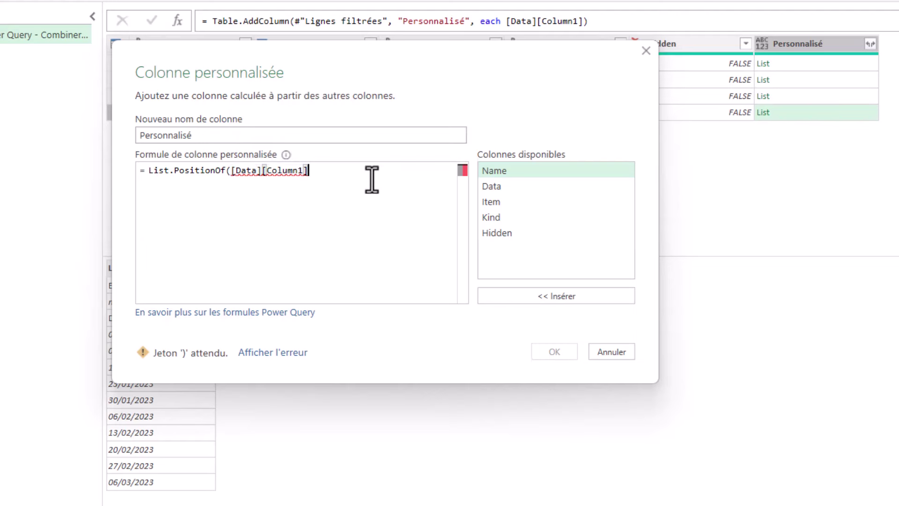
{"action": "type", "text": ")"}
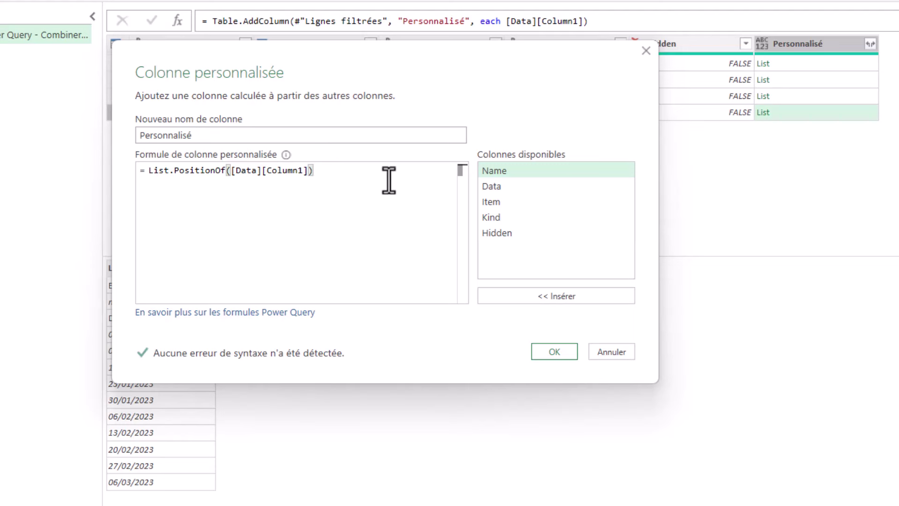
{"action": "left_click", "coordinate": [549, 350]}
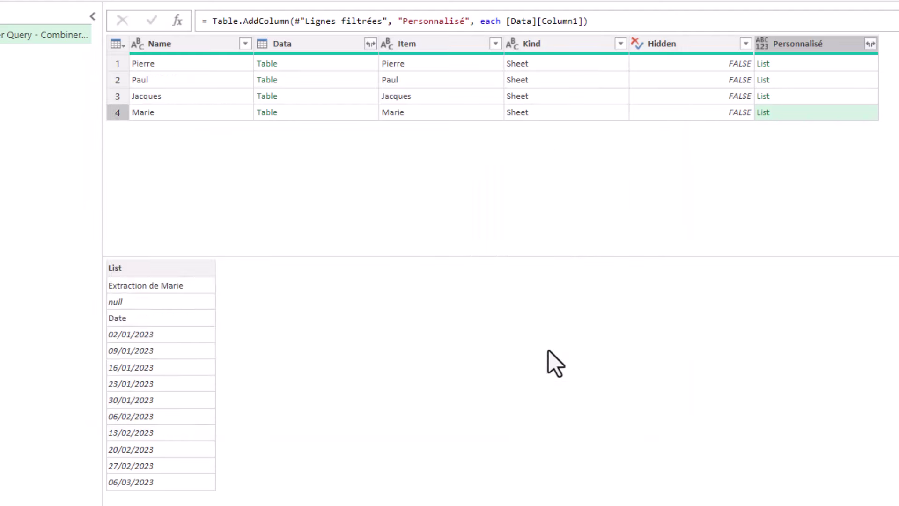
- Add "Date" as List.PositionOf's second argument, giving positions 3, 6, 0 and 2
{"action": "left_click", "coordinate": [826, 65]}
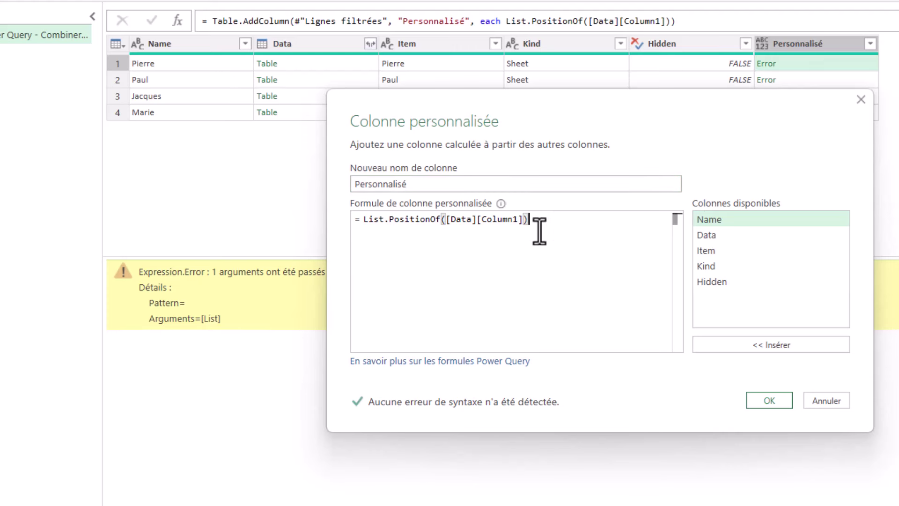
{"action": "type", "text": ","}
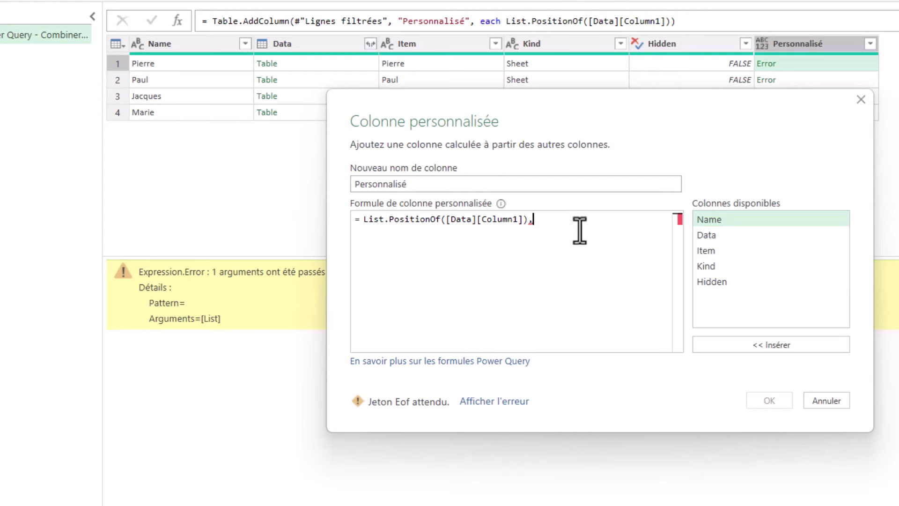
{"action": "key", "text": "BackSpace"}
{"action": "key", "text": "BackSpace"}
{"action": "type", "text": ","}
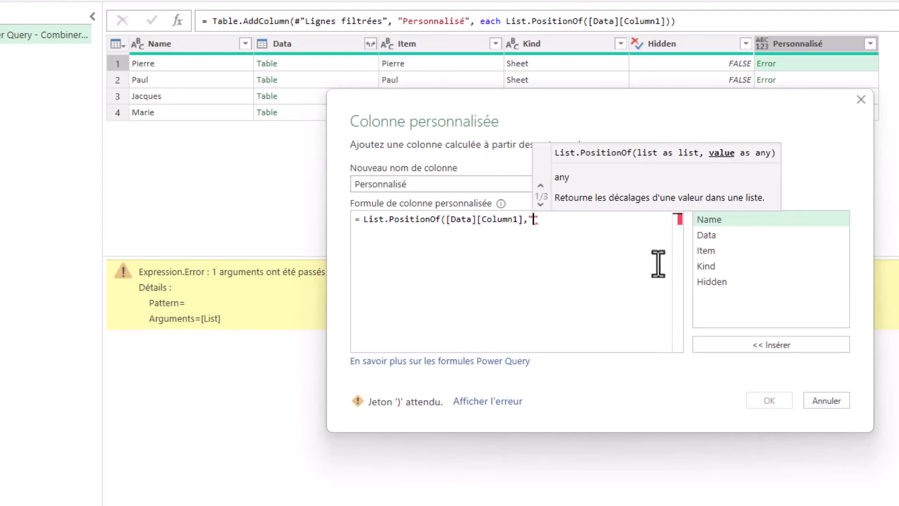
{"action": "type", "text": "\"Dat"}
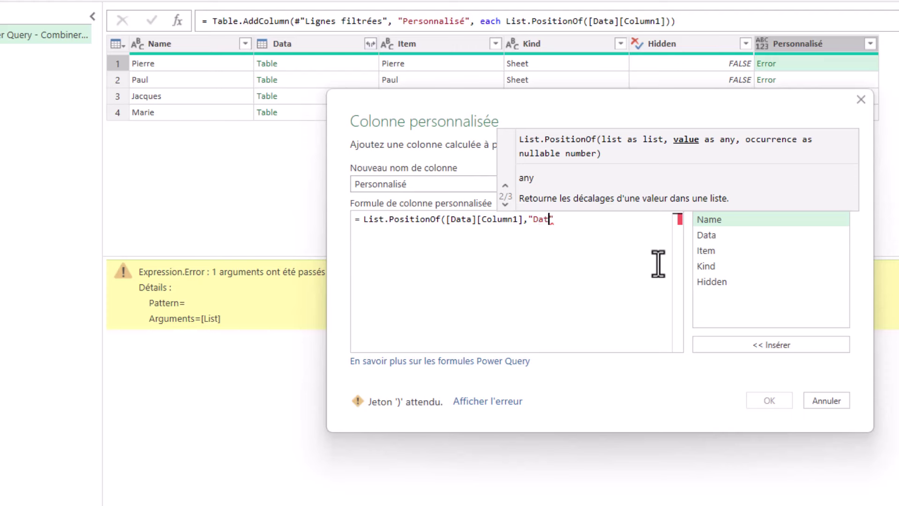
{"action": "type", "text": "e\""}
{"action": "type", "text": ")"}
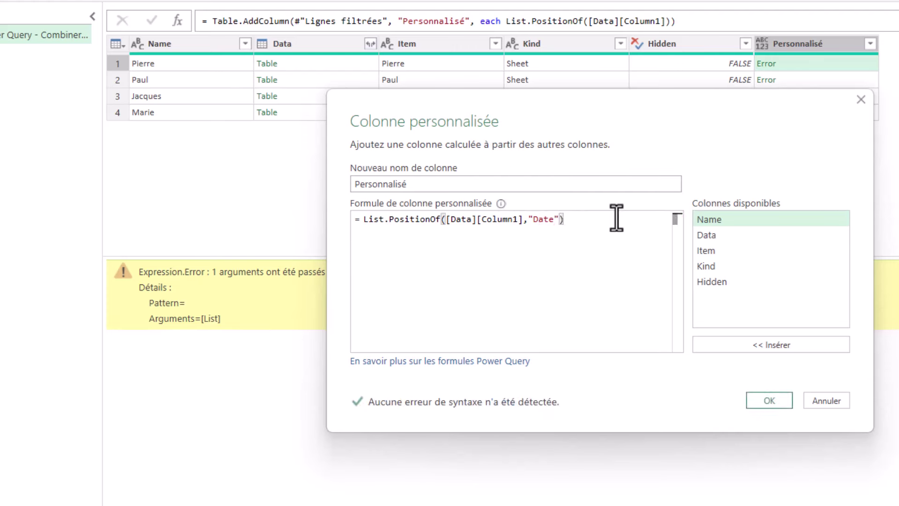
{"action": "key", "text": "Return"}
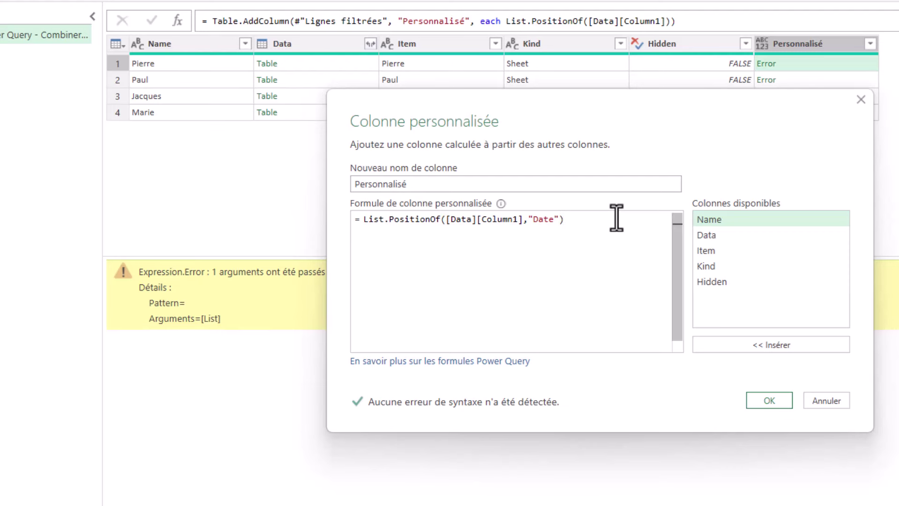
{"action": "left_click", "coordinate": [759, 400]}
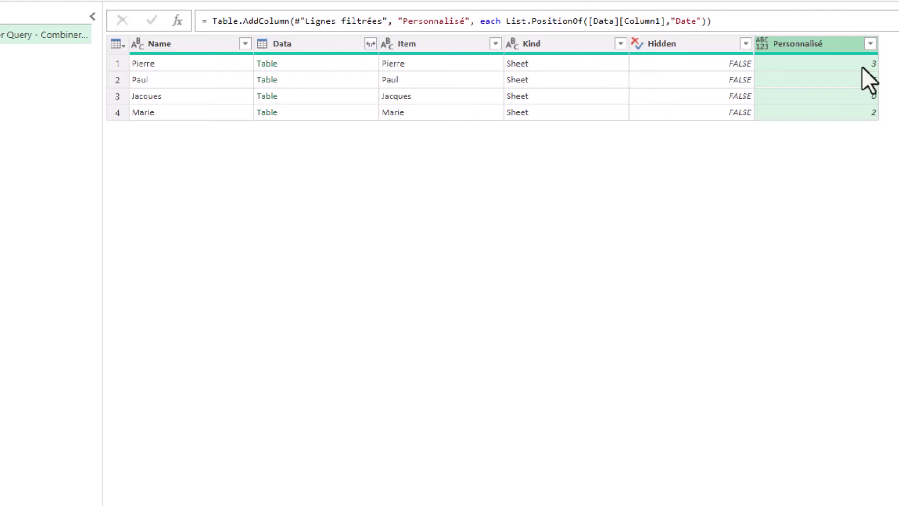
{"action": "left_click", "coordinate": [349, 63]}
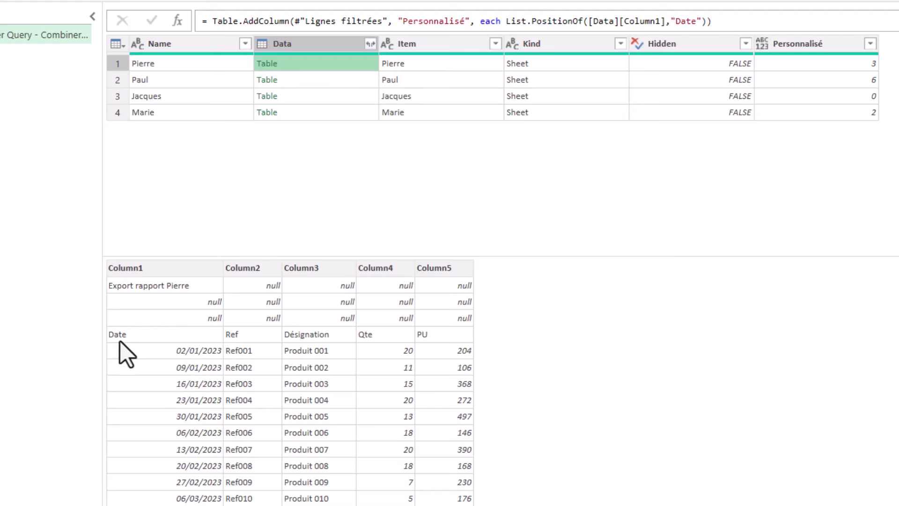
{"action": "left_click", "coordinate": [852, 80]}
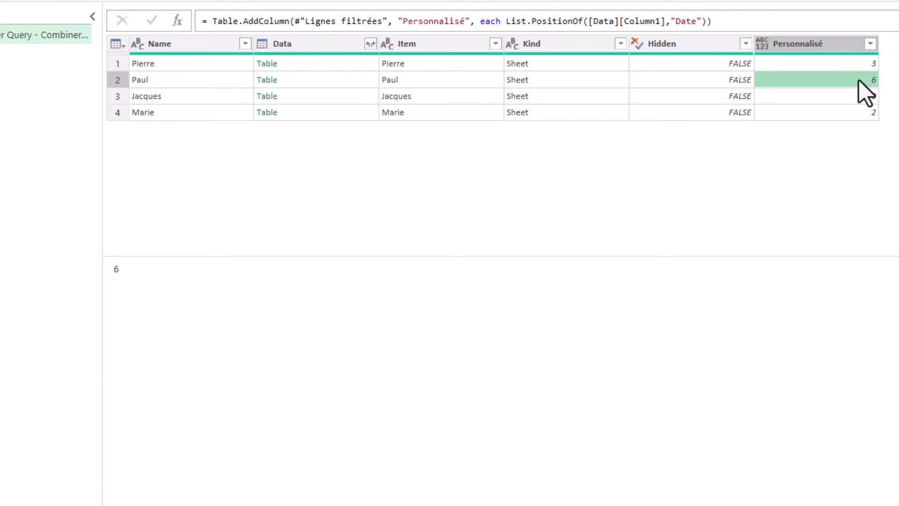
{"action": "left_click", "coordinate": [341, 80]}
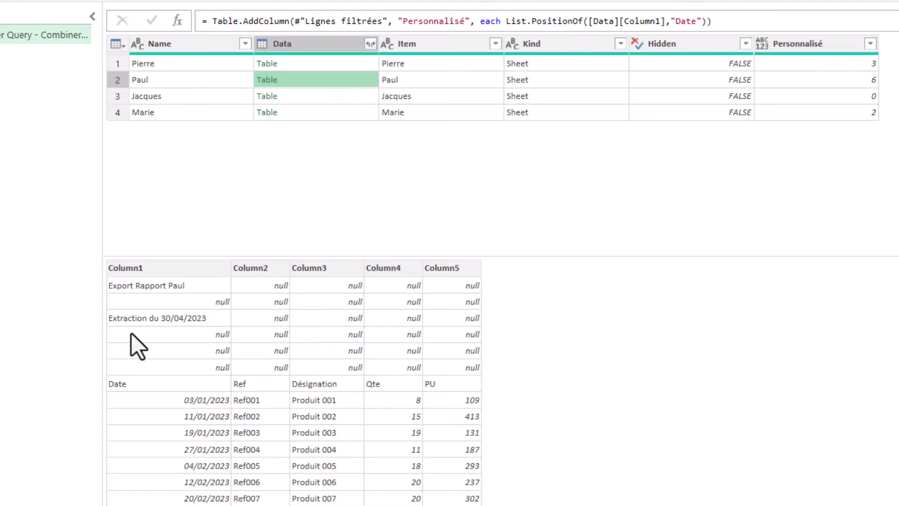
{"action": "left_click", "coordinate": [855, 97]}
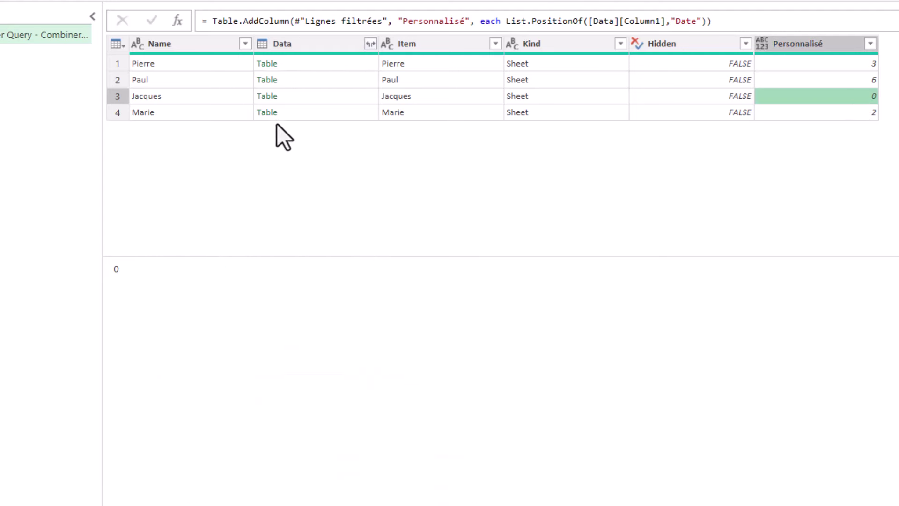
{"action": "left_click", "coordinate": [350, 96]}
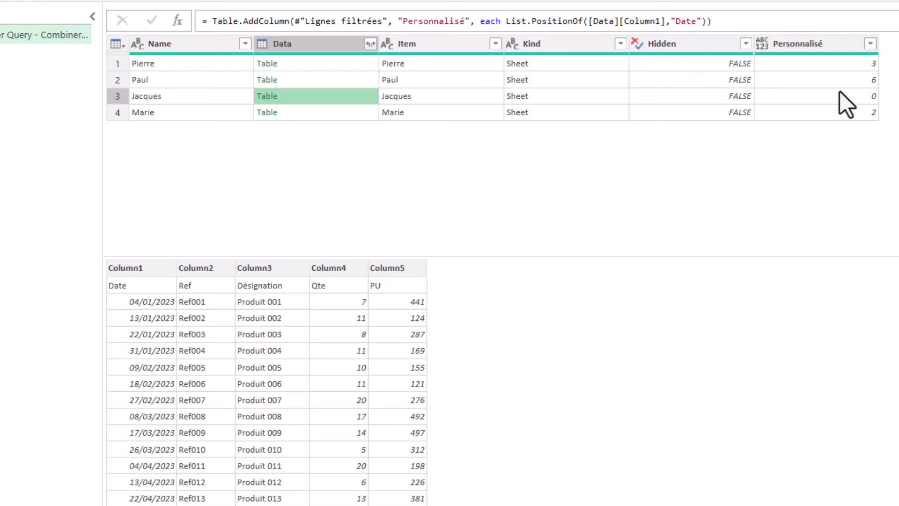
{"action": "left_click", "coordinate": [855, 111]}
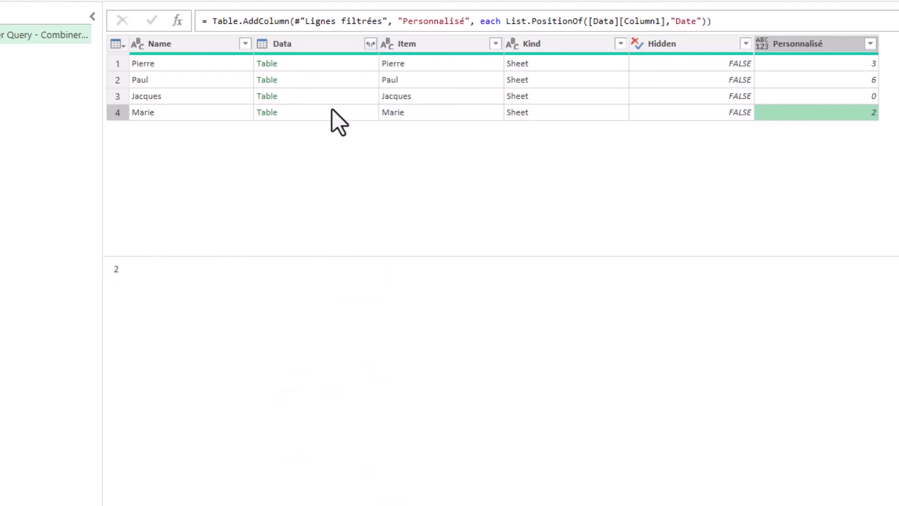
{"action": "left_click", "coordinate": [349, 111]}
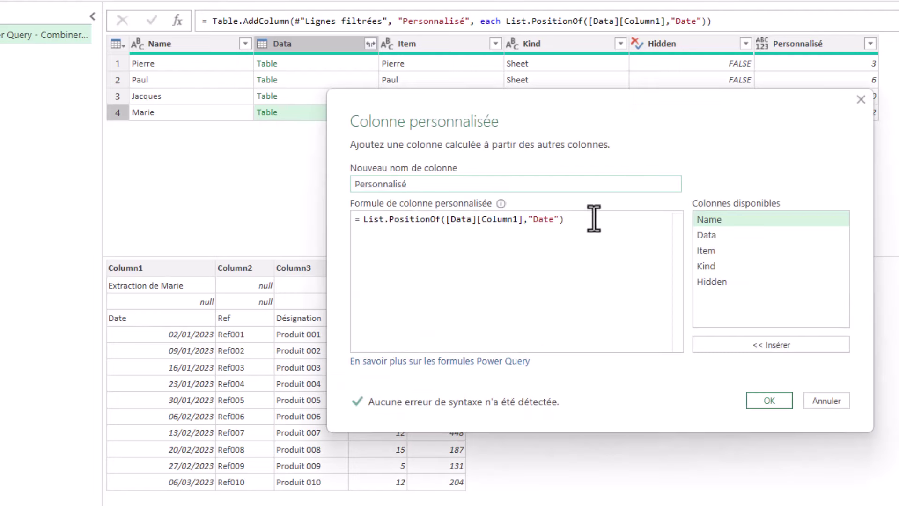
- Change the formula to Table.RemoveFirstN([Data], List.PositionOf([Data][Column1],"Date"))
{"action": "left_click", "coordinate": [588, 228]}
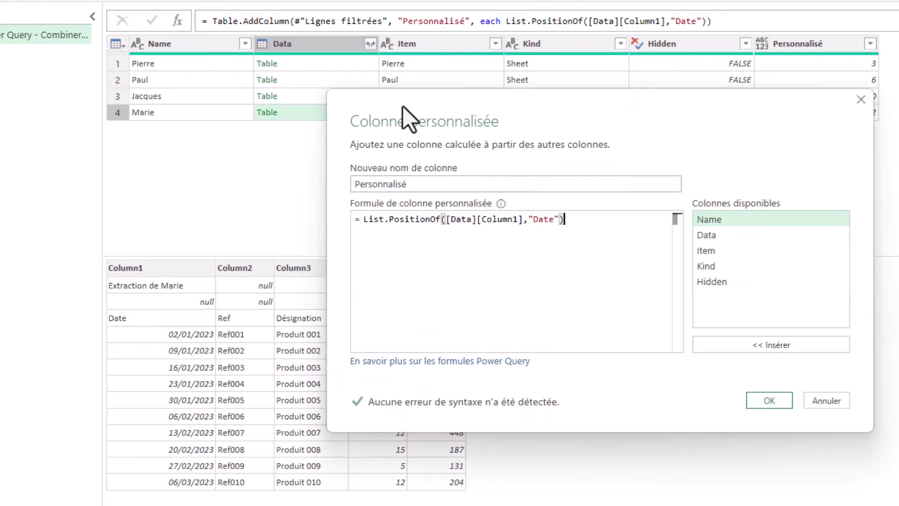
{"action": "left_click", "coordinate": [362, 219]}
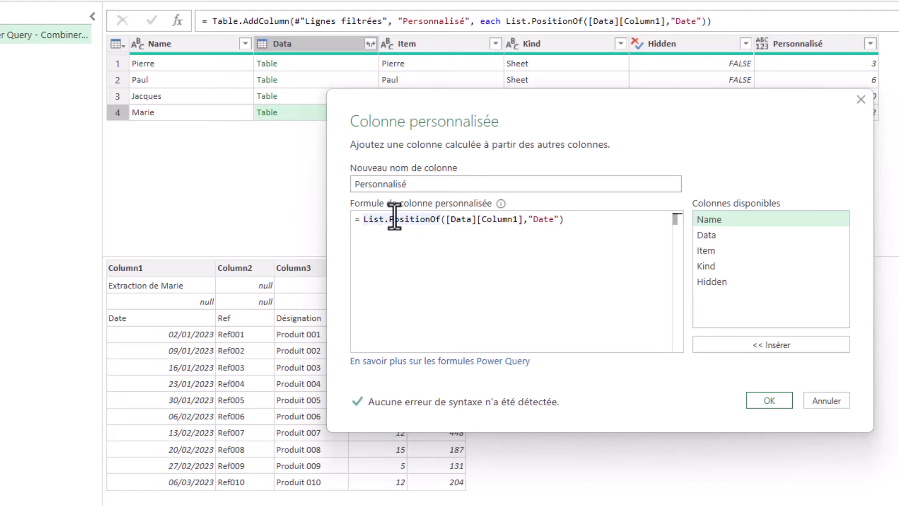
{"action": "left_click", "coordinate": [363, 219]}
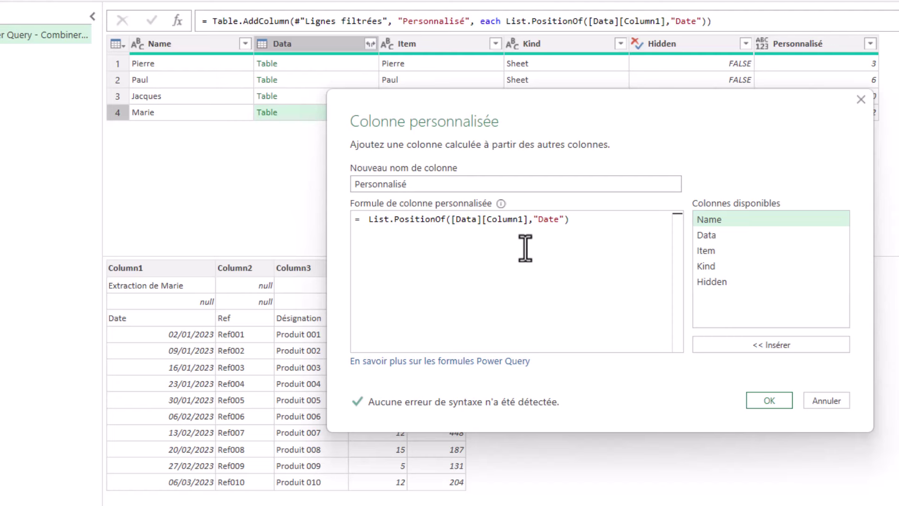
{"action": "type", "text": "Ta"}
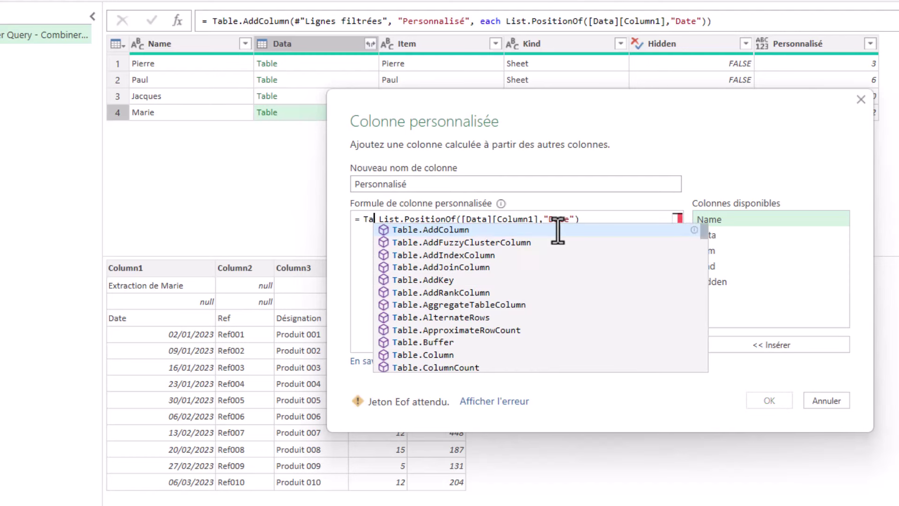
{"action": "type", "text": "ble"}
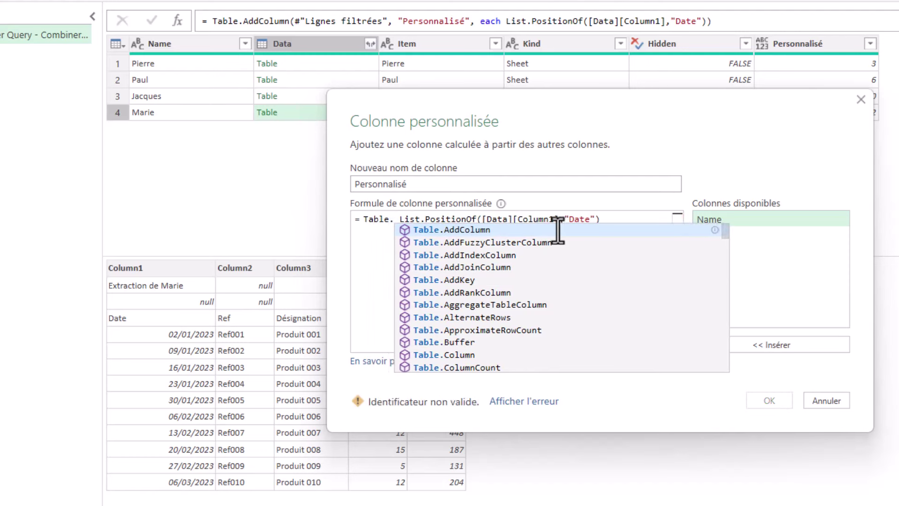
{"action": "type", "text": ".R"}
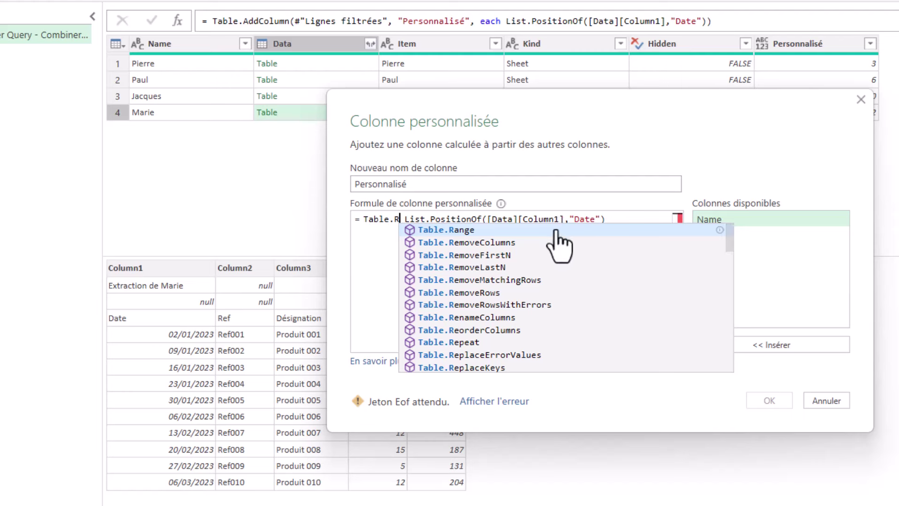
{"action": "left_click", "coordinate": [497, 255]}
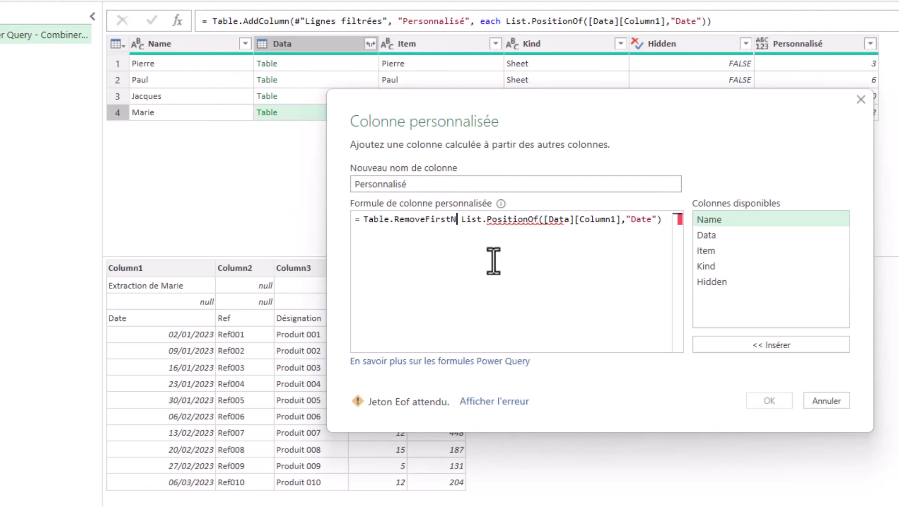
{"action": "type", "text": "("}
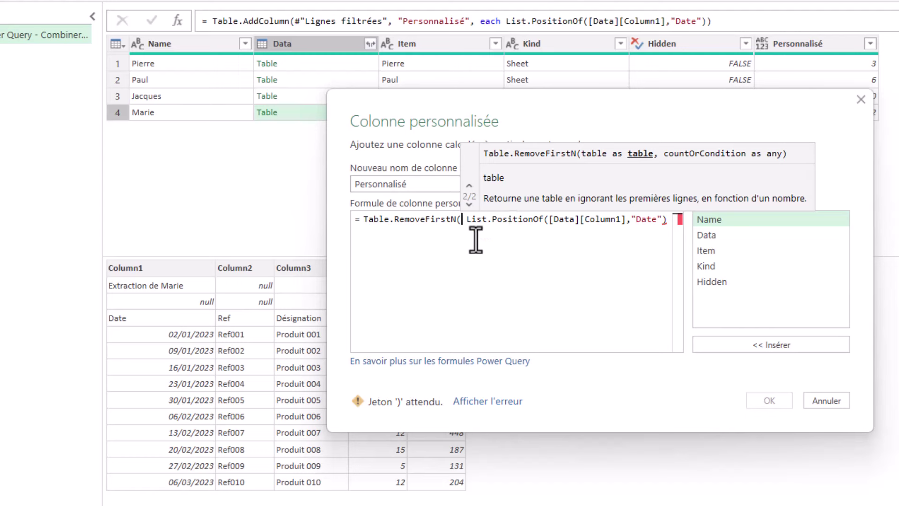
{"action": "double_click", "coordinate": [706, 235]}
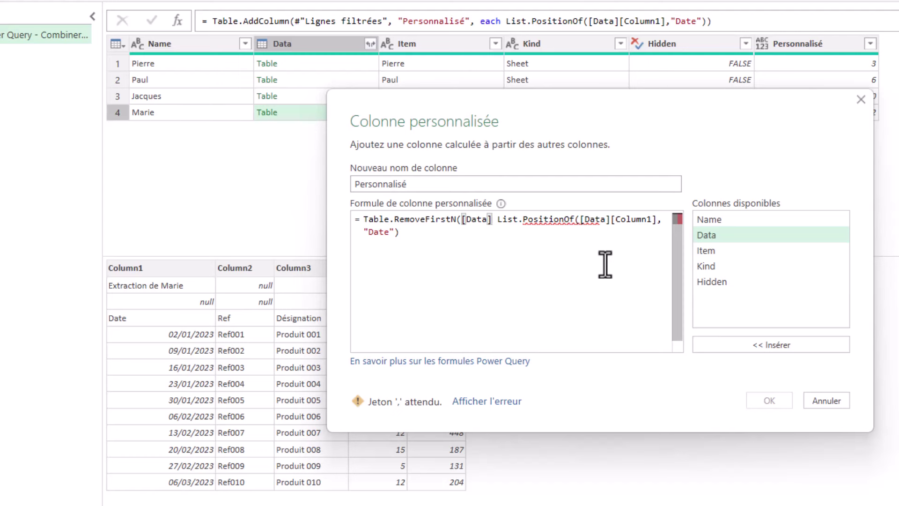
{"action": "type", "text": ","}
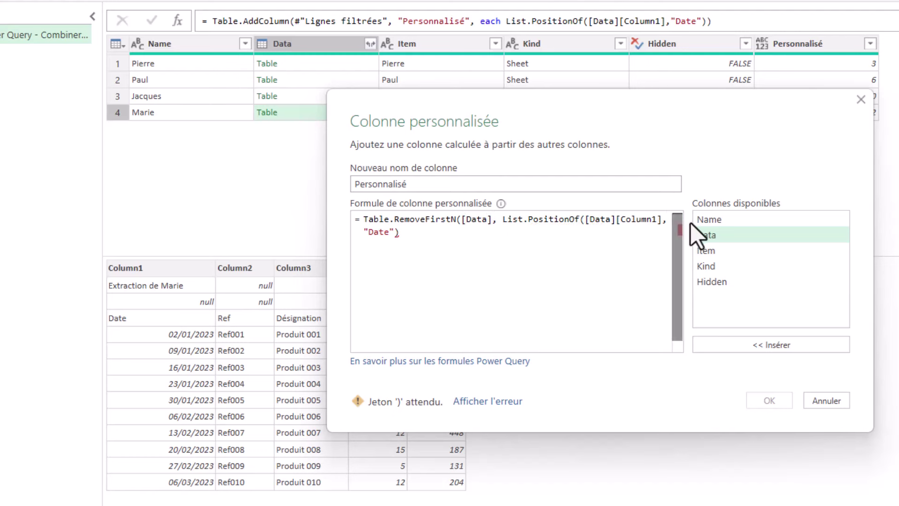
{"action": "left_click", "coordinate": [426, 237]}
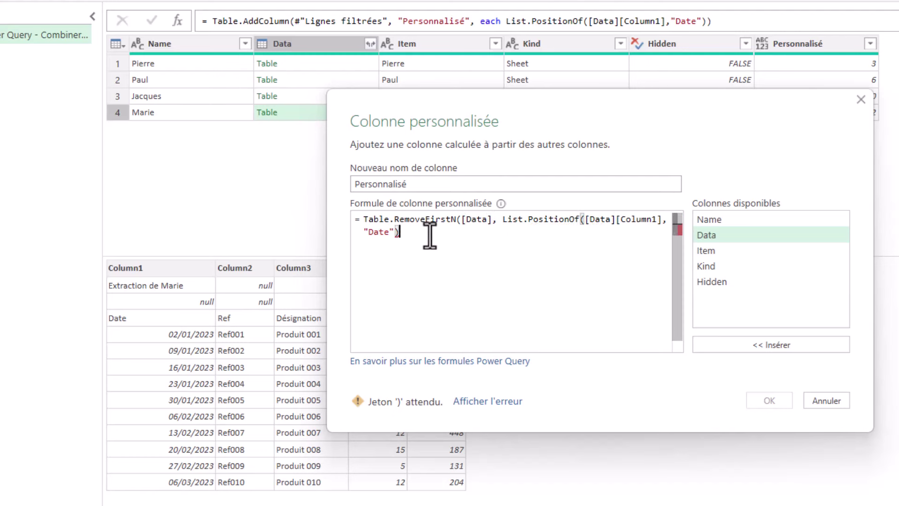
{"action": "type", "text": ")"}
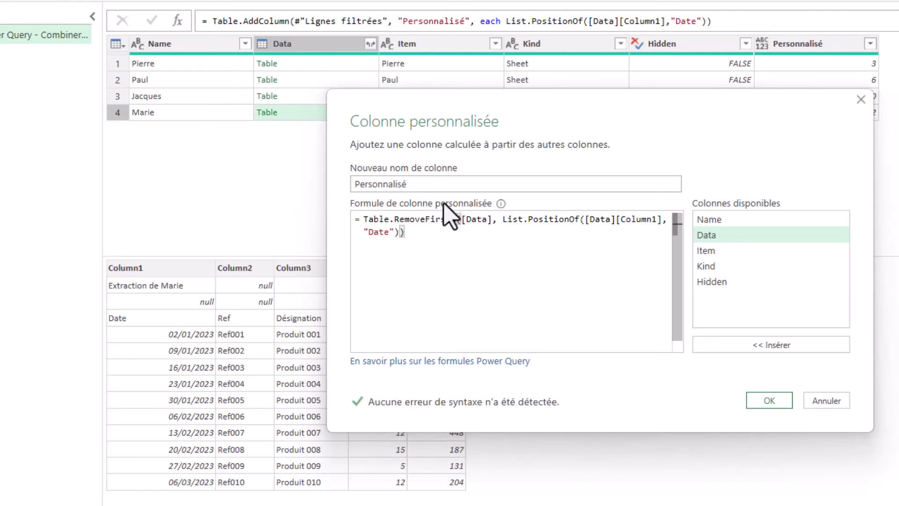
{"action": "left_click", "coordinate": [743, 400]}
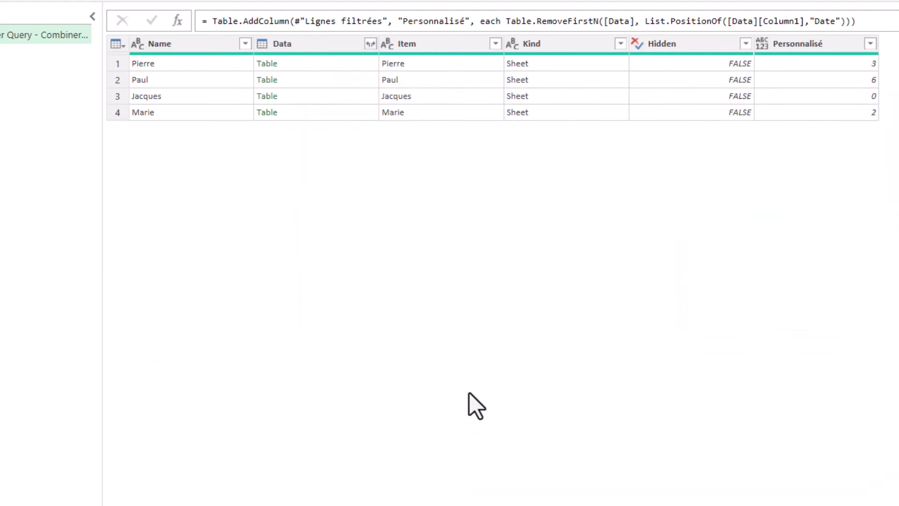
{"action": "left_click", "coordinate": [861, 65]}
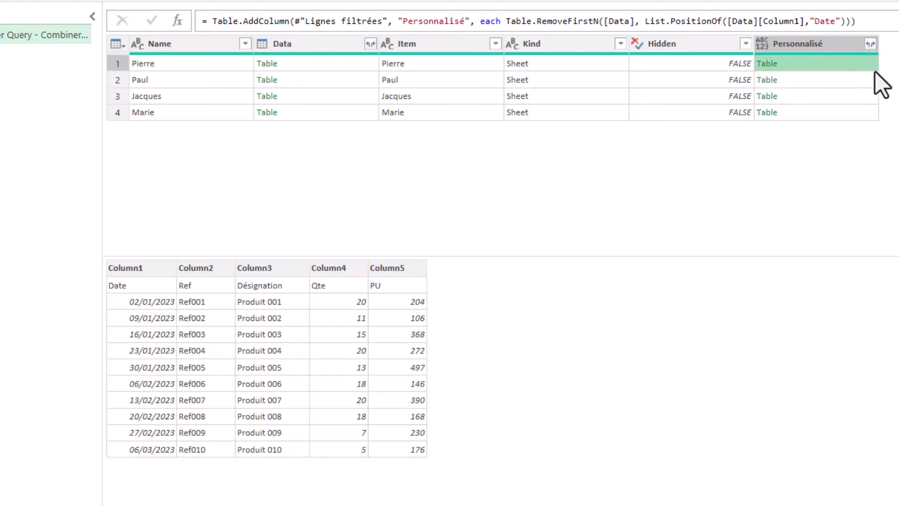
{"action": "left_click", "coordinate": [864, 80]}
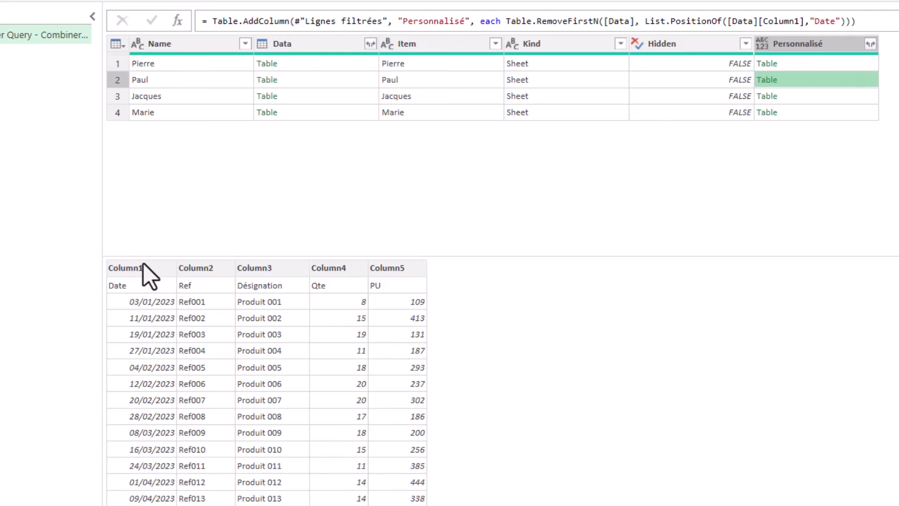
{"action": "left_click", "coordinate": [868, 97]}
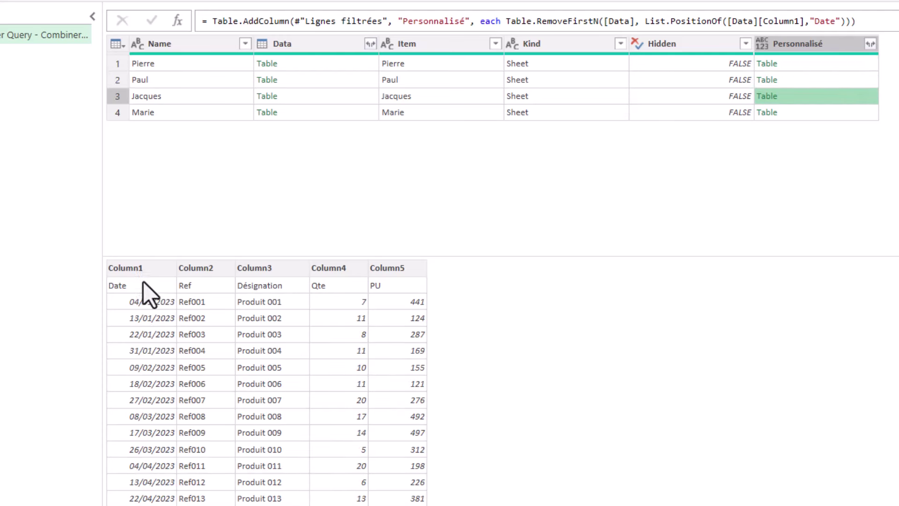
{"action": "left_click", "coordinate": [852, 113]}
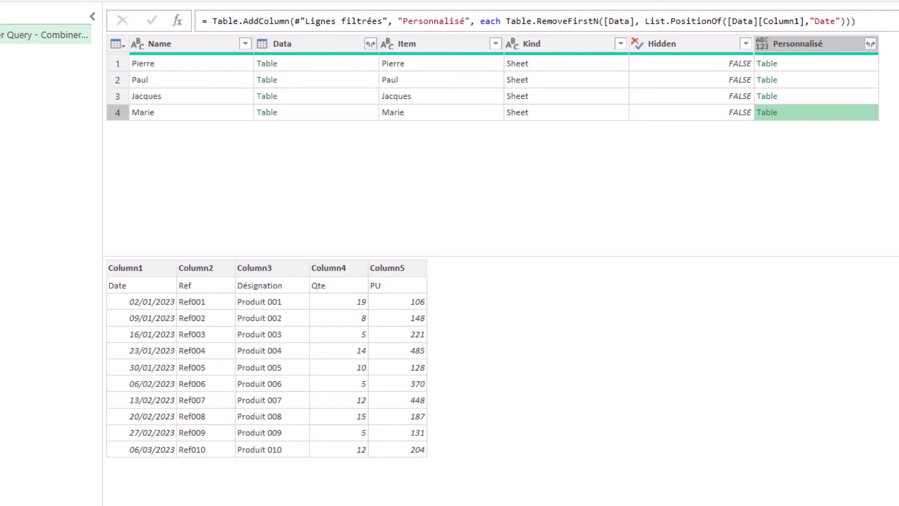
{"action": "left_click", "coordinate": [858, 95]}
{"action": "left_click", "coordinate": [862, 80]}
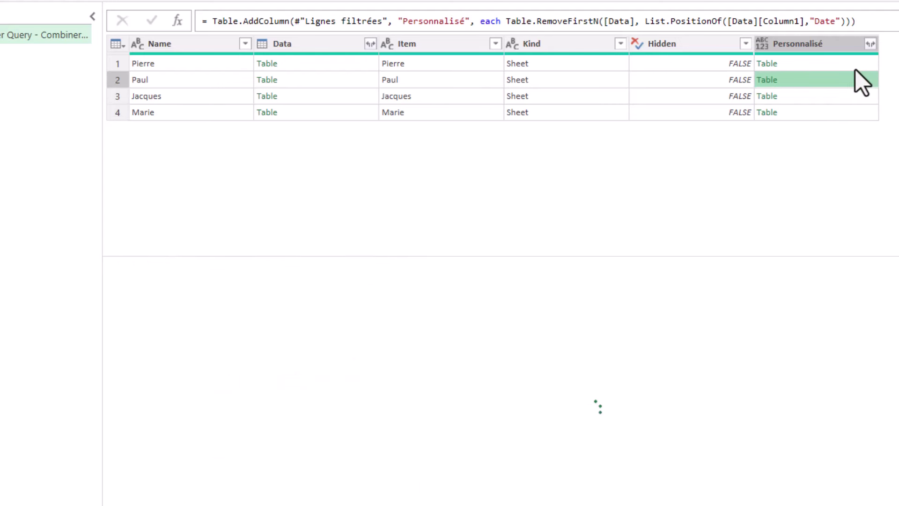
{"action": "left_click", "coordinate": [856, 66]}
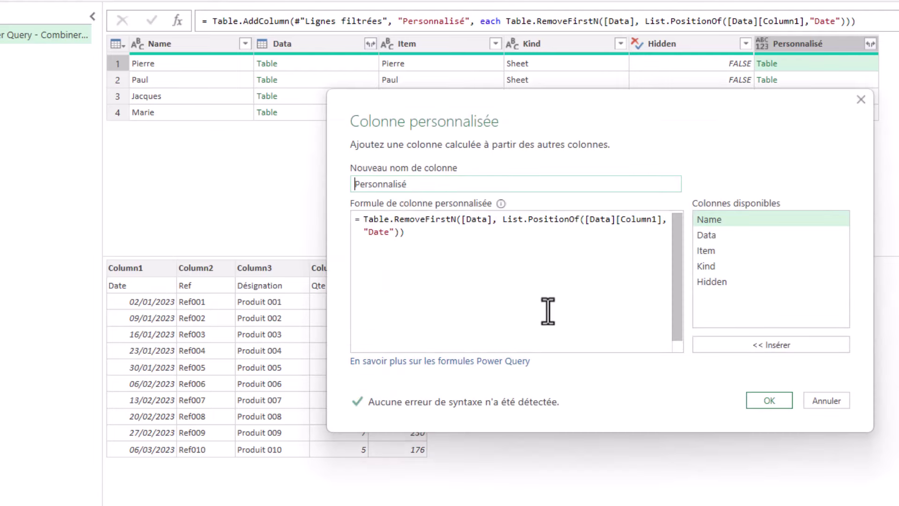
- Wrap the Table.RemoveFirstN expression in Table.PromoteHeaders( … ) with its closing parenthesis
{"action": "left_click", "coordinate": [363, 219]}
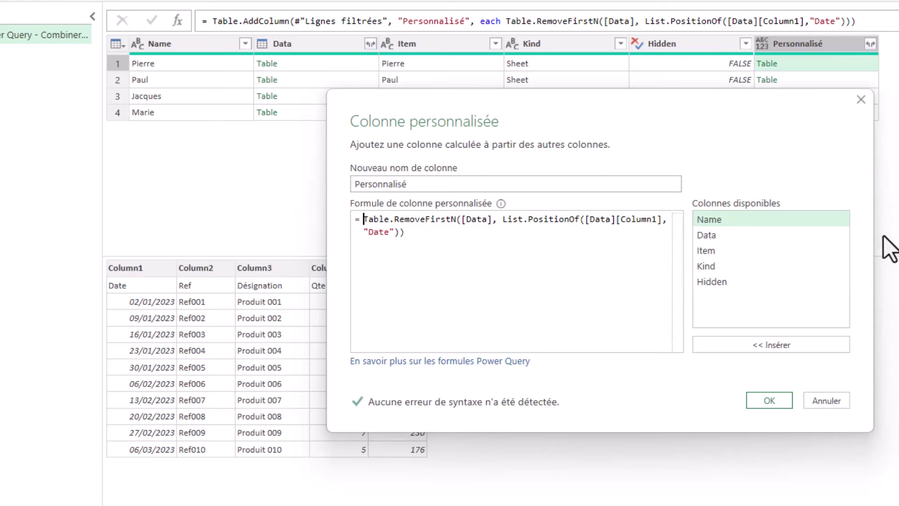
{"action": "type", "text": "Tabl"}
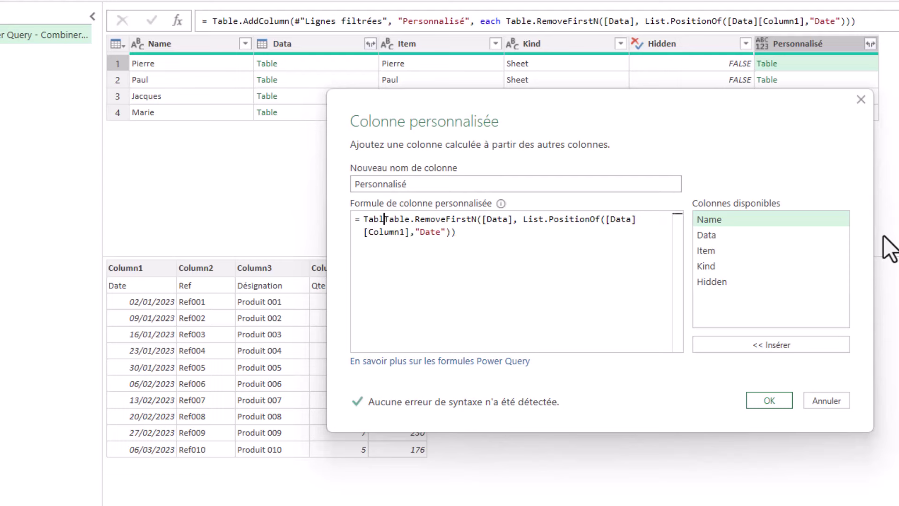
{"action": "type", "text": "e."}
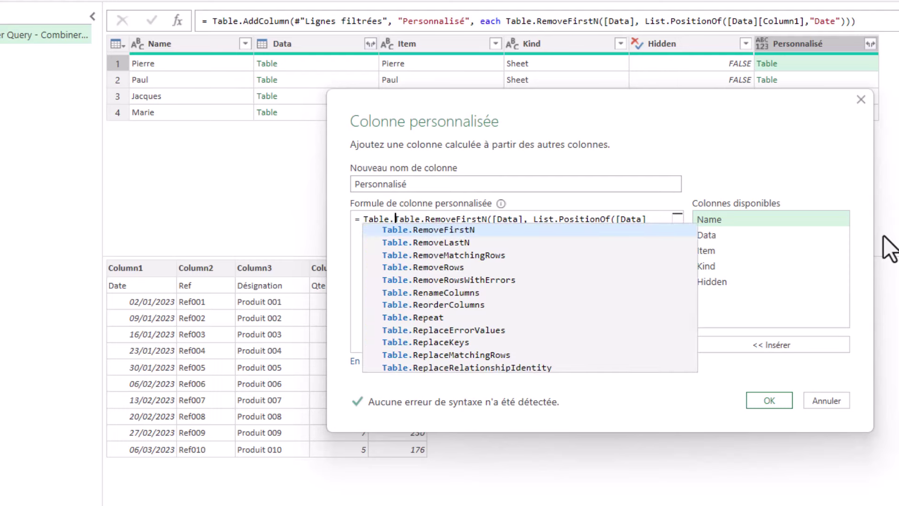
{"action": "type", "text": "Pr"}
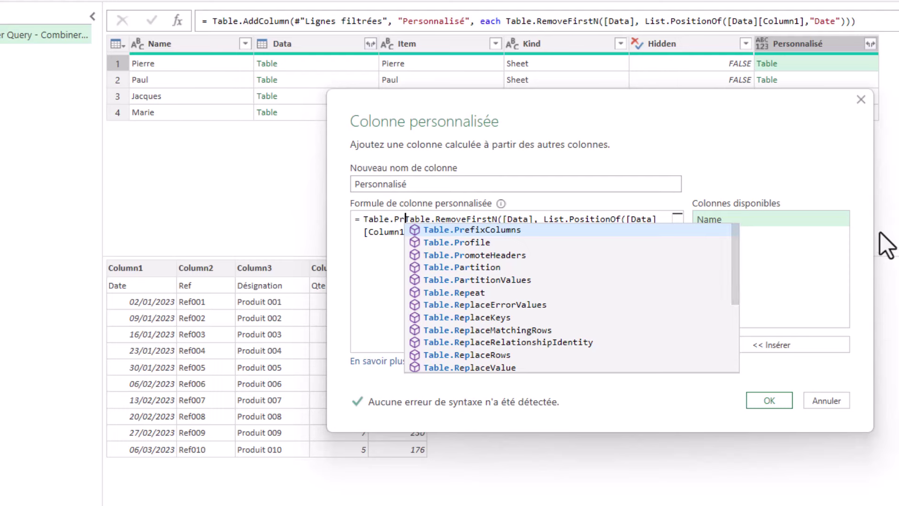
{"action": "key", "text": "Down"}
{"action": "key", "text": "Down"}
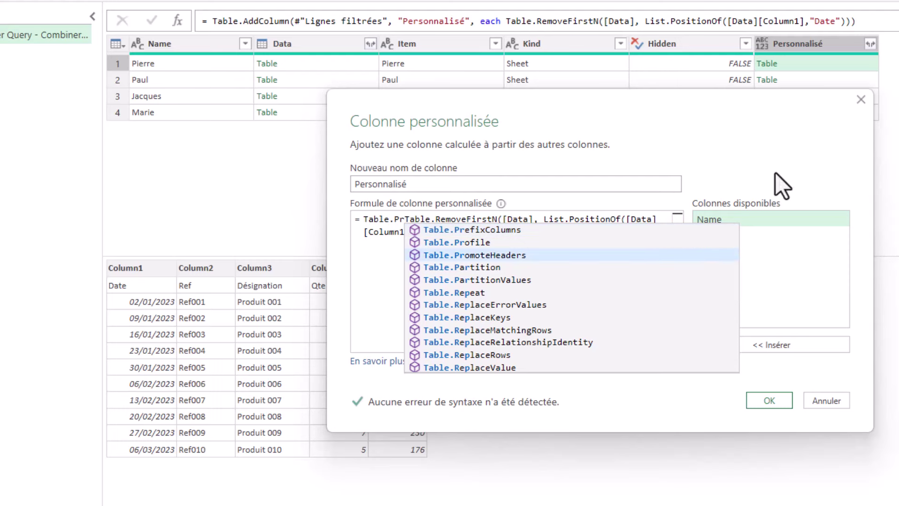
{"action": "key", "text": "Tab"}
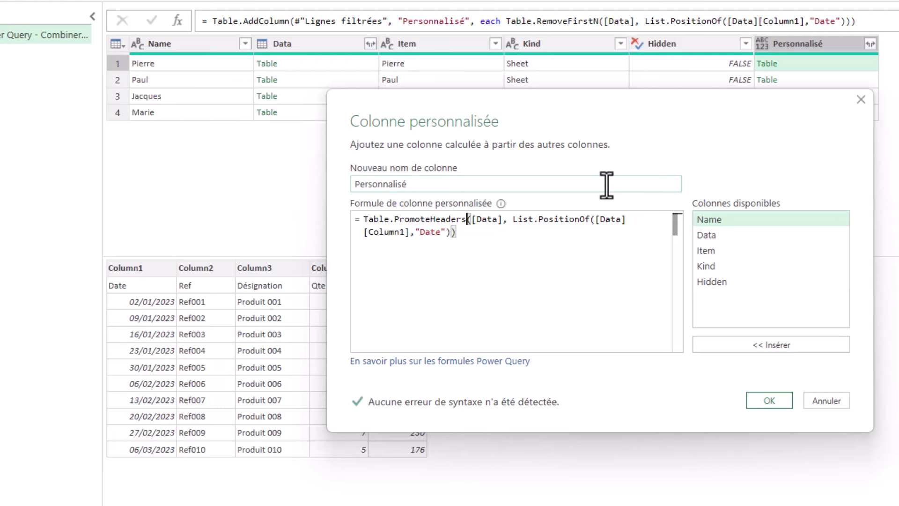
{"action": "key", "text": "ctrl+z"}
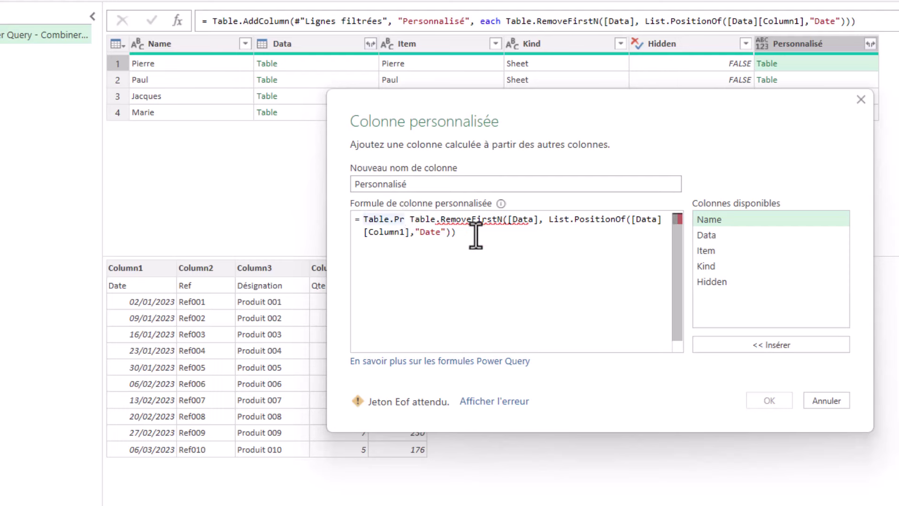
{"action": "key", "text": "BackSpace"}
{"action": "key", "text": "BackSpace"}
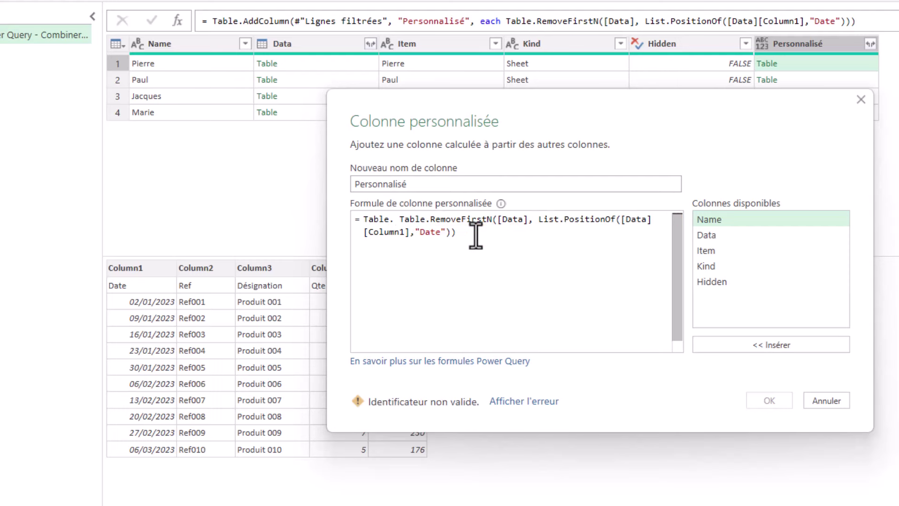
{"action": "key", "text": "BackSpace"}
{"action": "type", "text": ".P"}
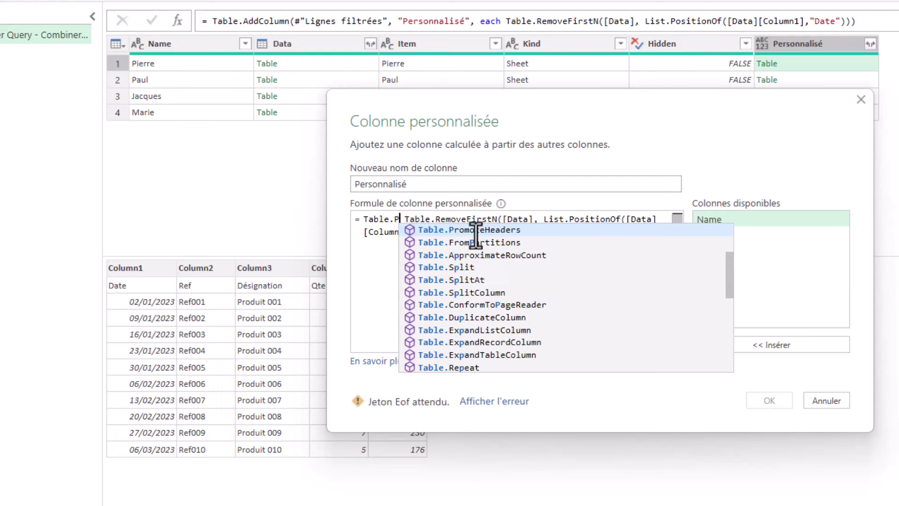
{"action": "type", "text": "r"}
{"action": "key", "text": "Tab"}
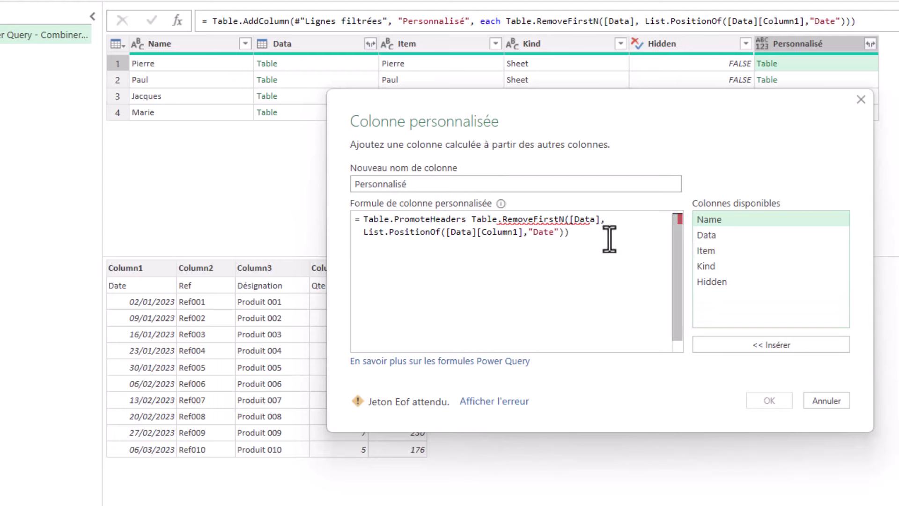
{"action": "type", "text": "("}
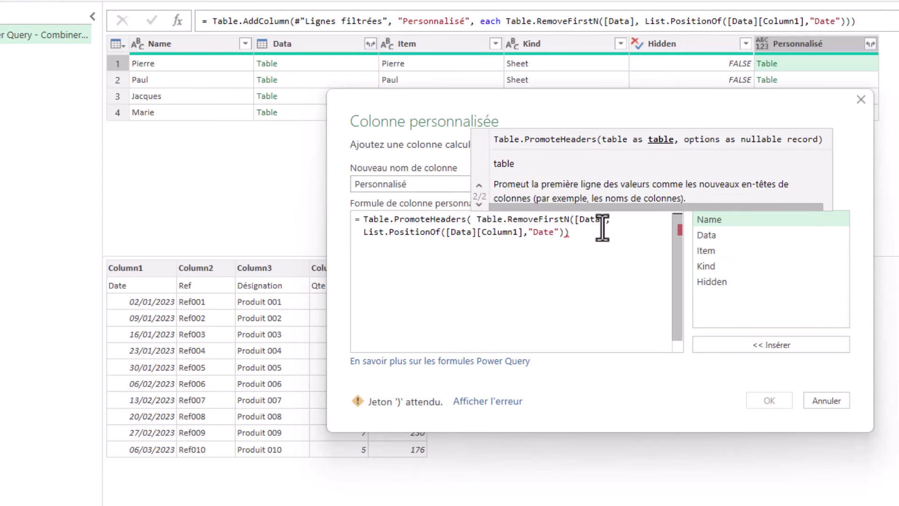
{"action": "left_click", "coordinate": [583, 232]}
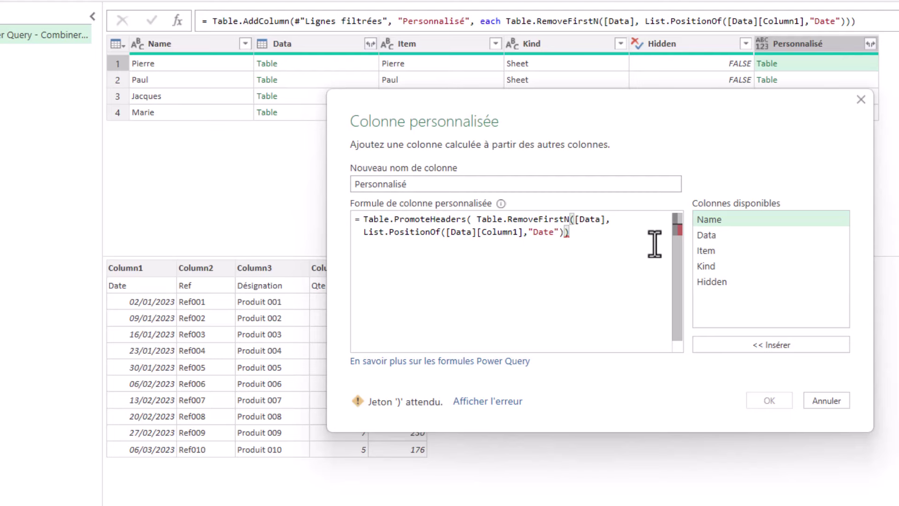
{"action": "type", "text": ")"}
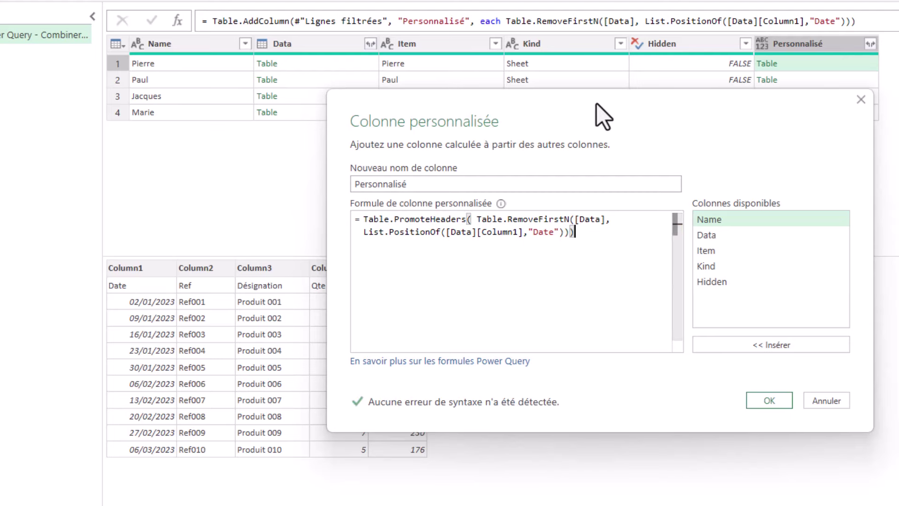
{"action": "left_click_drag", "start_coordinate": [595, 114], "coordinate": [549, 107]}
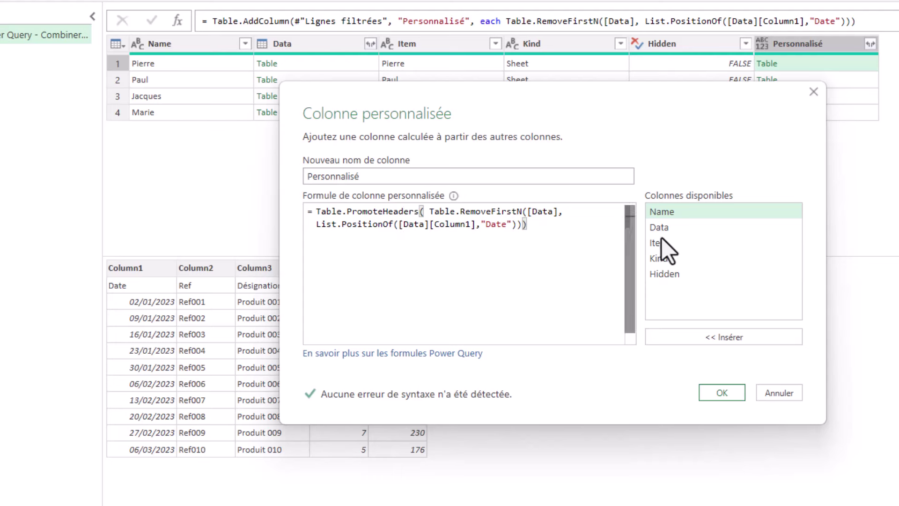
- Apply the formula and check each sheet's nested table now has Date, Ref, Désignation headers
{"action": "left_click", "coordinate": [722, 395]}
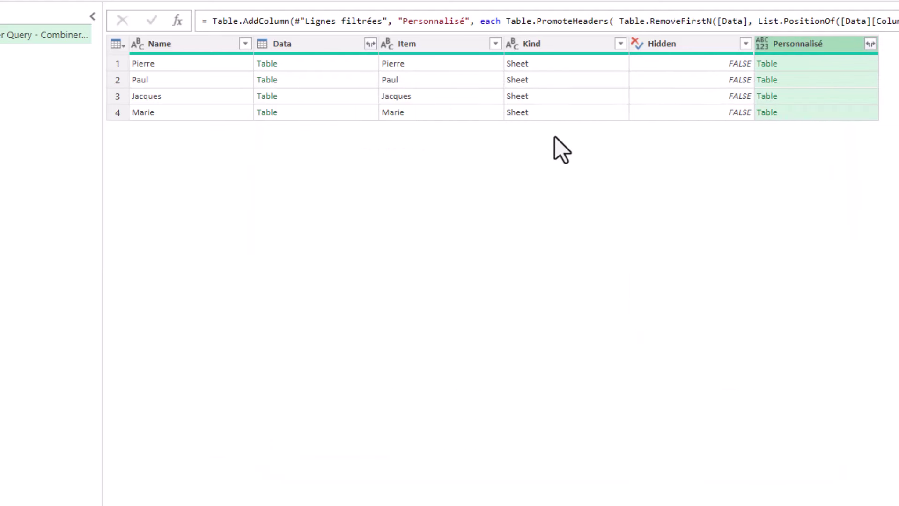
{"action": "left_click", "coordinate": [857, 65]}
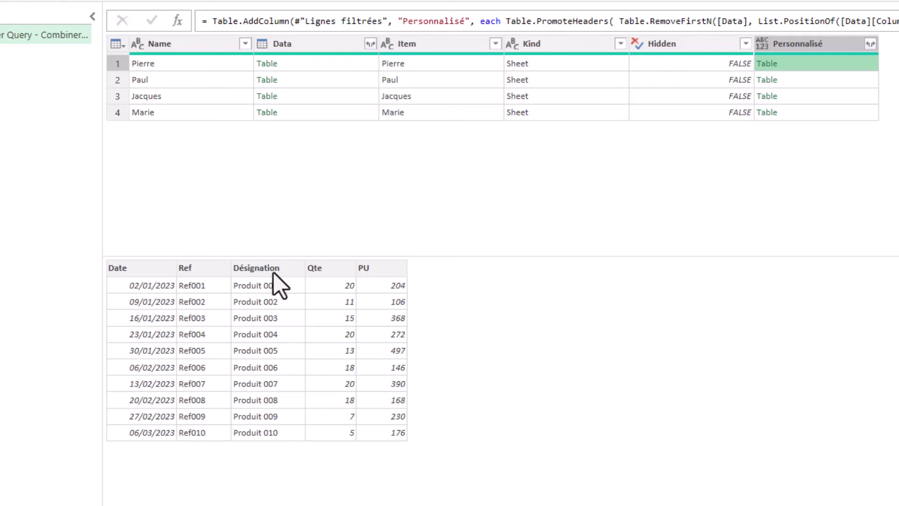
{"action": "left_click", "coordinate": [846, 81]}
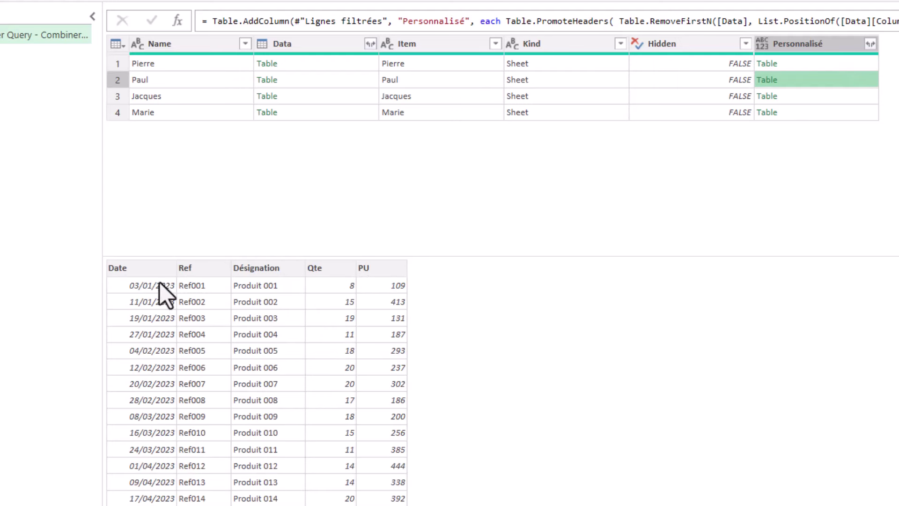
{"action": "left_click", "coordinate": [838, 97]}
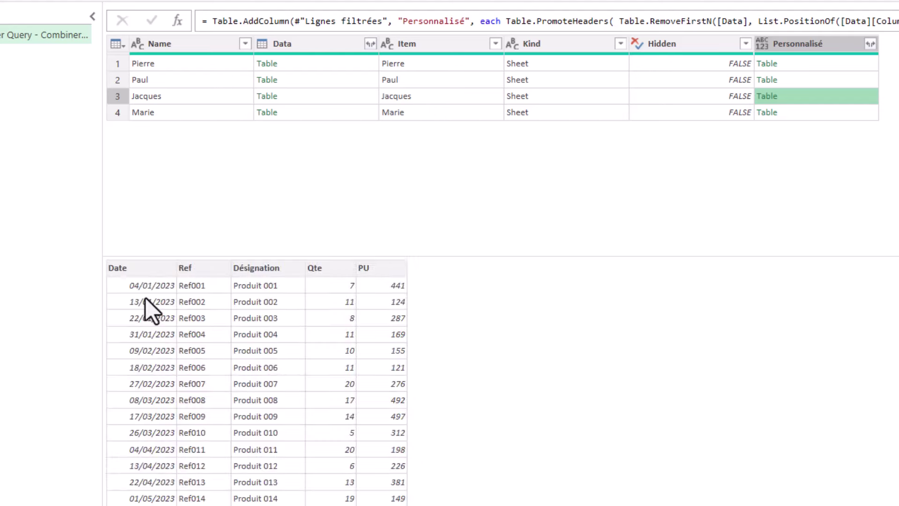
{"action": "left_click", "coordinate": [849, 113]}
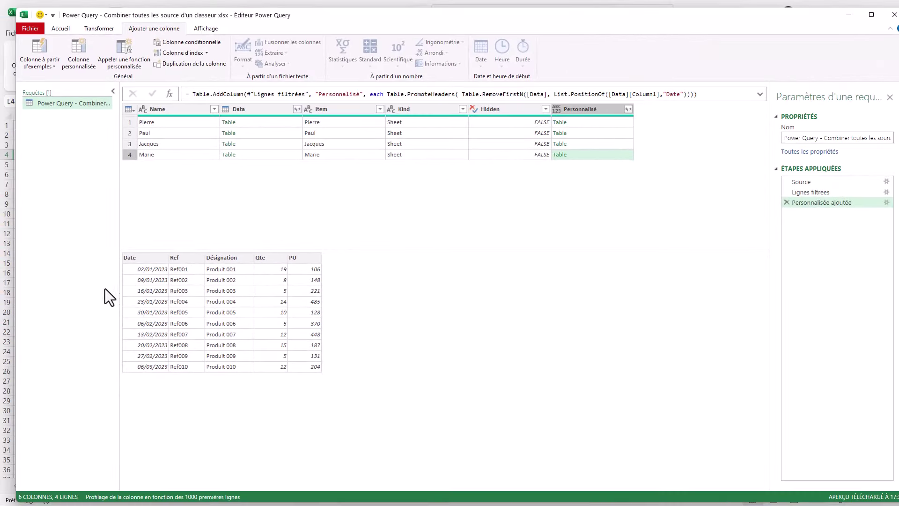
- Keep only the Name and Personnalisé columns using Supprimer les autres colonnes
{"action": "left_click", "coordinate": [176, 109]}
{"action": "left_click", "coordinate": [581, 111]}
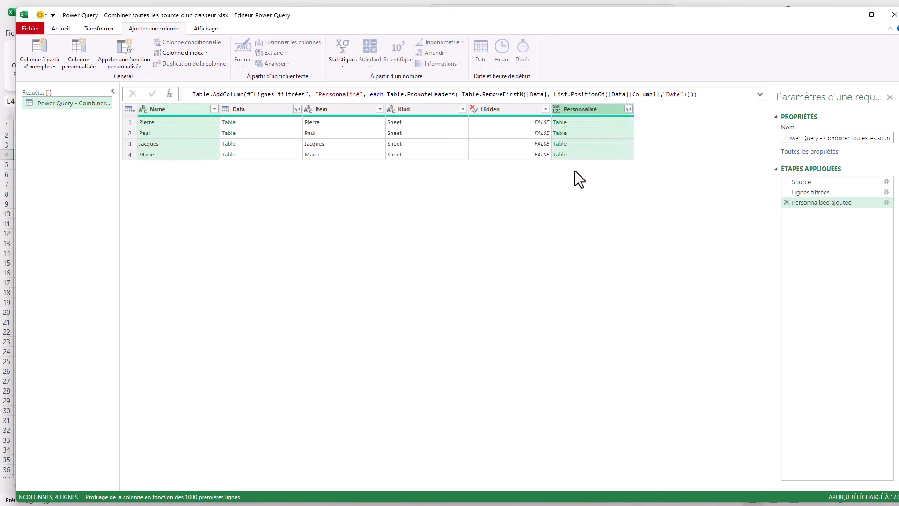
{"action": "right_click", "coordinate": [593, 111]}
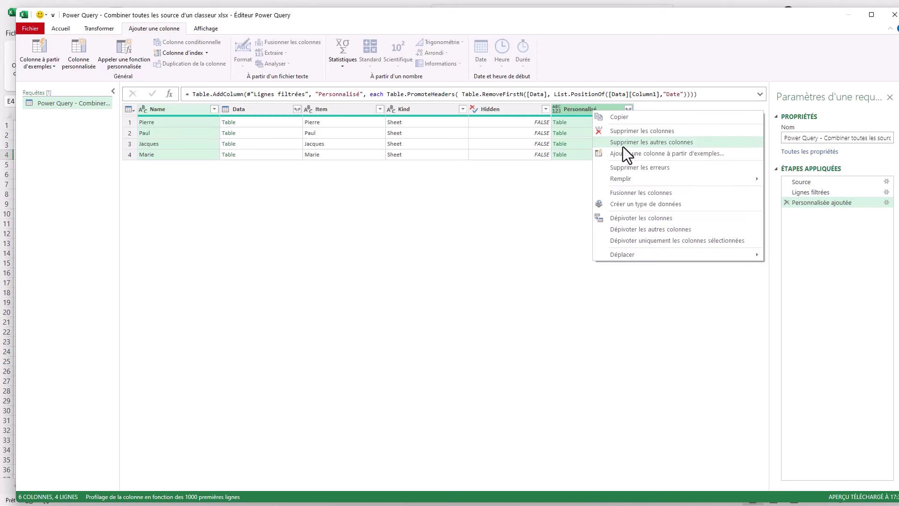
{"action": "left_click", "coordinate": [641, 143]}
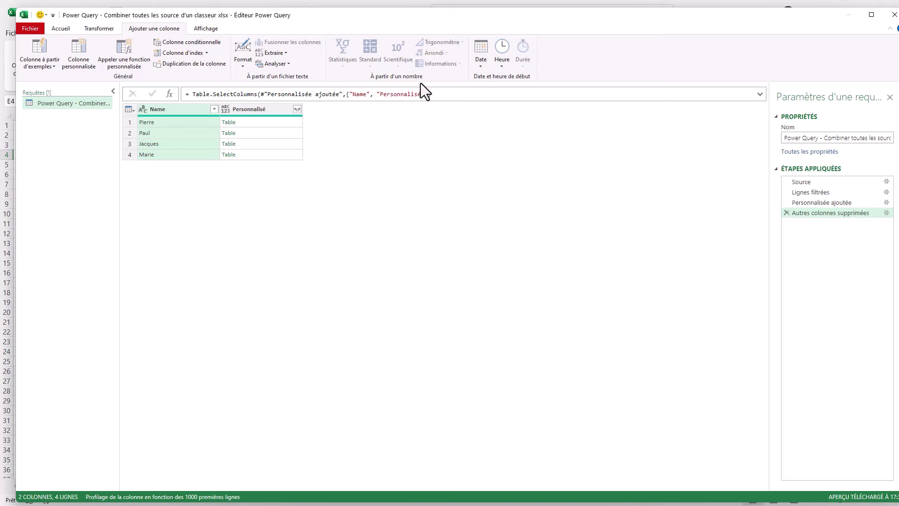
- Expand Personnalisé into Date, Ref, Désignation, Qte and PU without the original-name prefix
{"action": "left_click", "coordinate": [297, 109]}
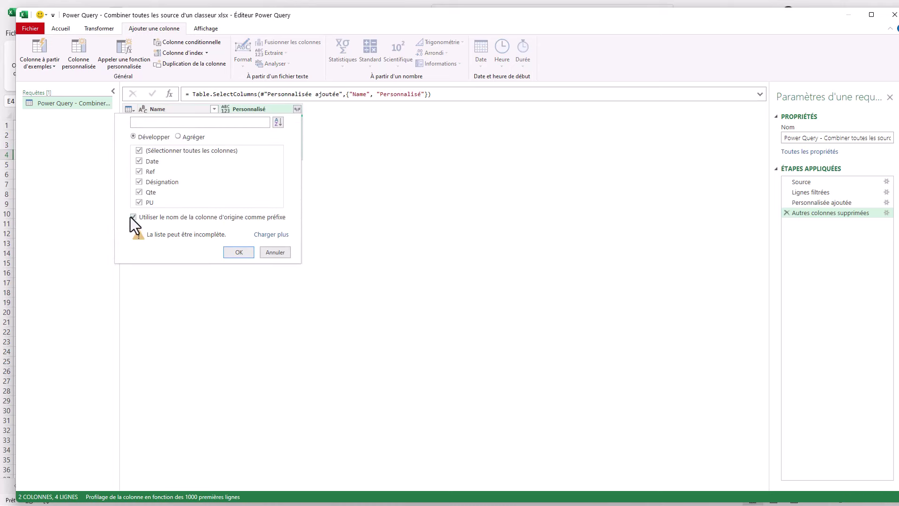
{"action": "left_click", "coordinate": [133, 217]}
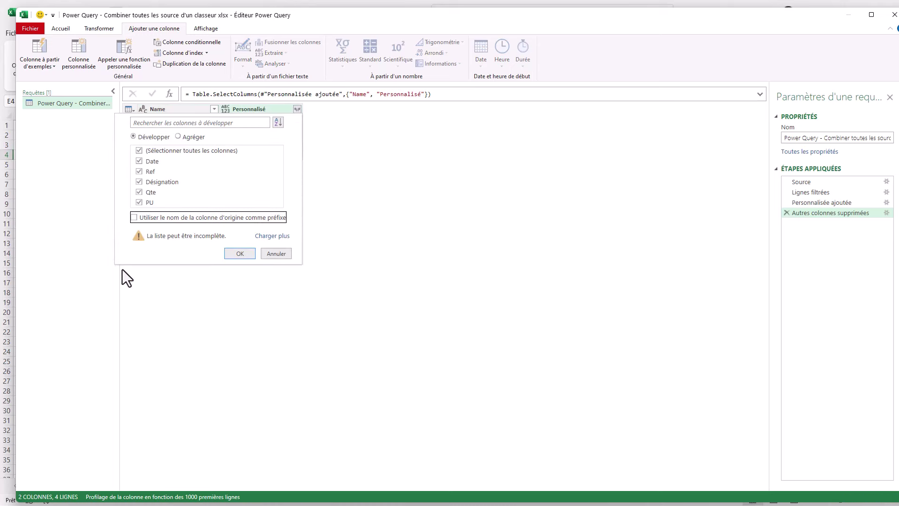
{"action": "left_click", "coordinate": [242, 253]}
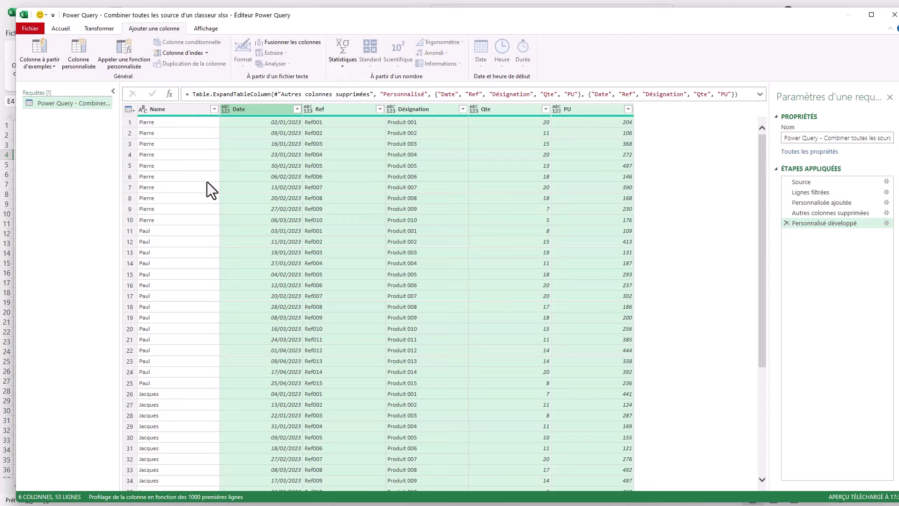
{"action": "scroll", "coordinate": [225, 308], "scroll_direction": "down", "scroll_amount": 6}
{"action": "scroll", "coordinate": [364, 389], "scroll_direction": "up", "scroll_amount": 6}
{"action": "left_click", "coordinate": [489, 178]}
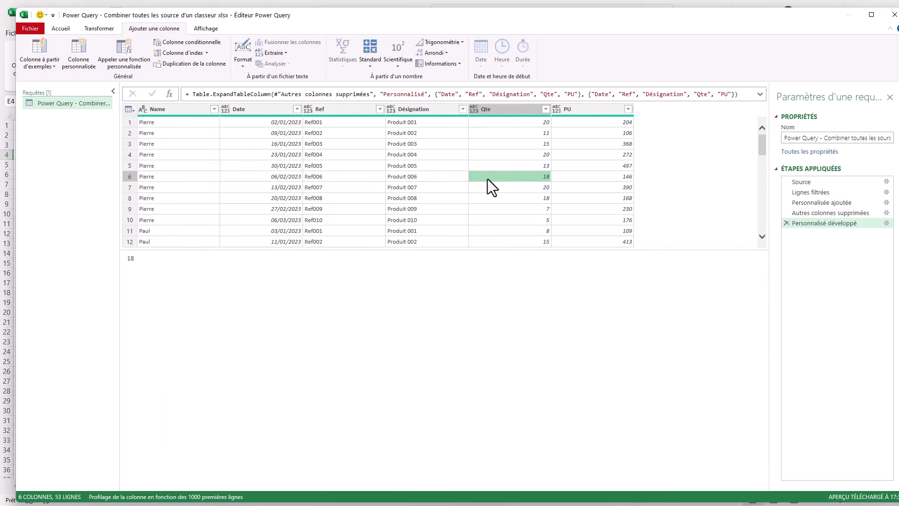
{"action": "key", "text": "ctrl+a"}
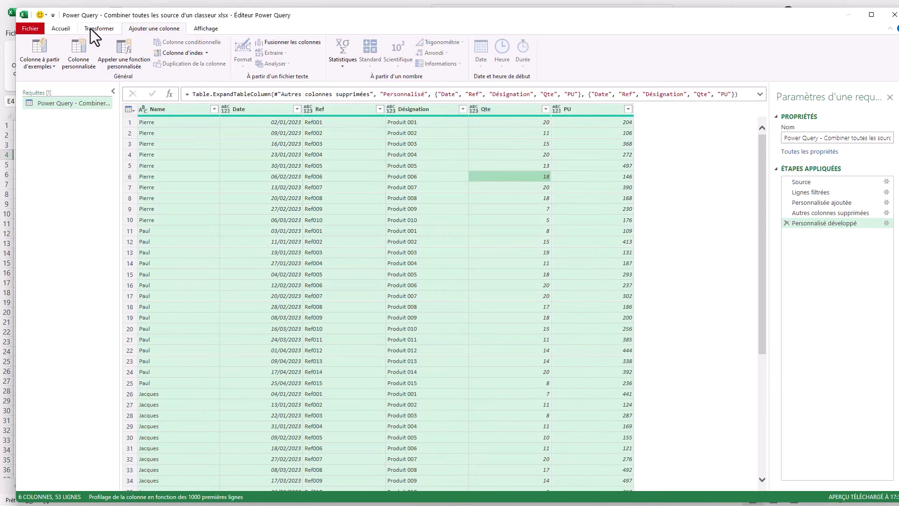
- Set the column data types, then choose Fermer et charger dans… to load the query
{"action": "left_click", "coordinate": [91, 29]}
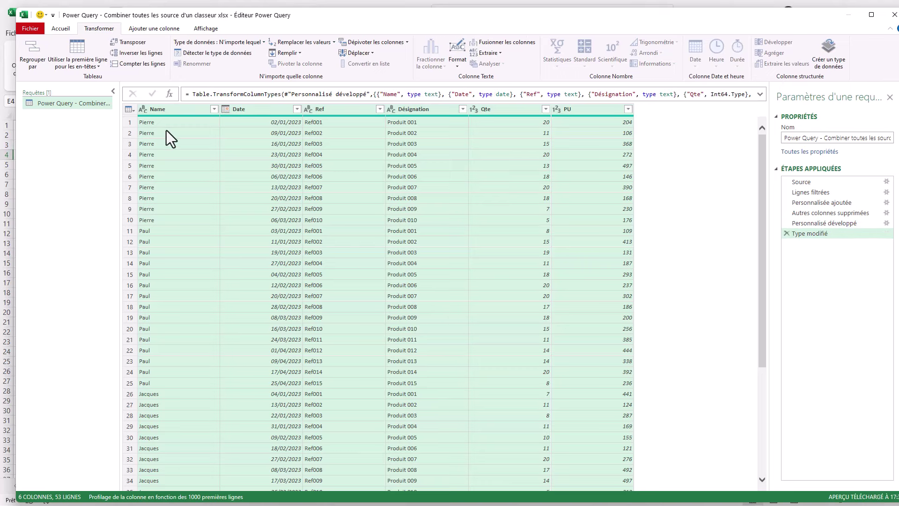
{"action": "left_click", "coordinate": [499, 158]}
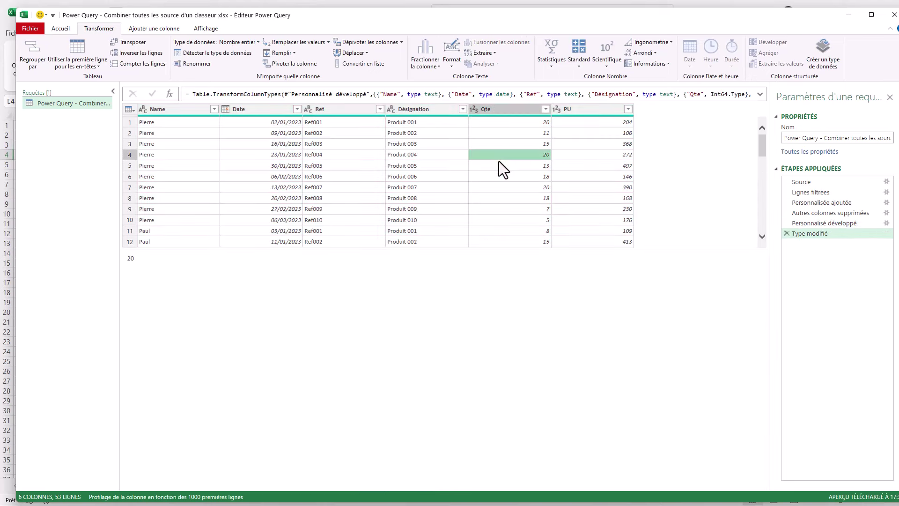
{"action": "left_click", "coordinate": [59, 28]}
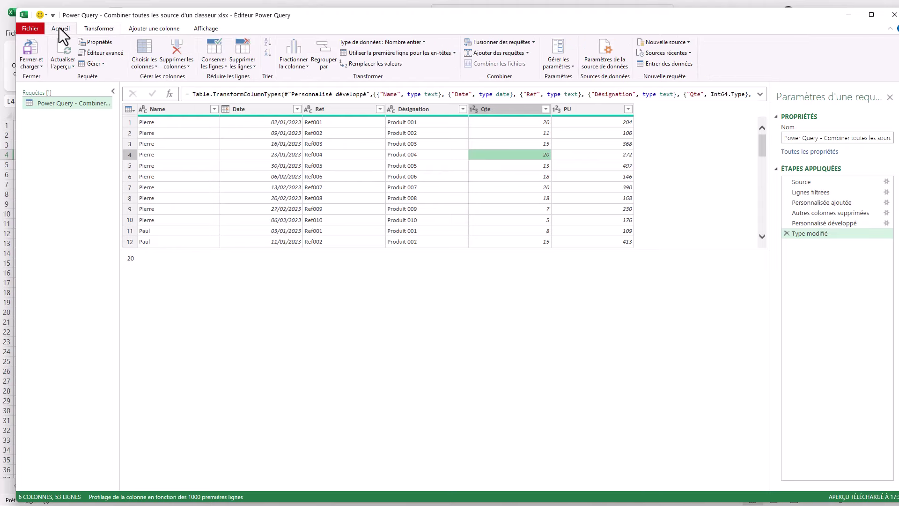
{"action": "left_click", "coordinate": [33, 64]}
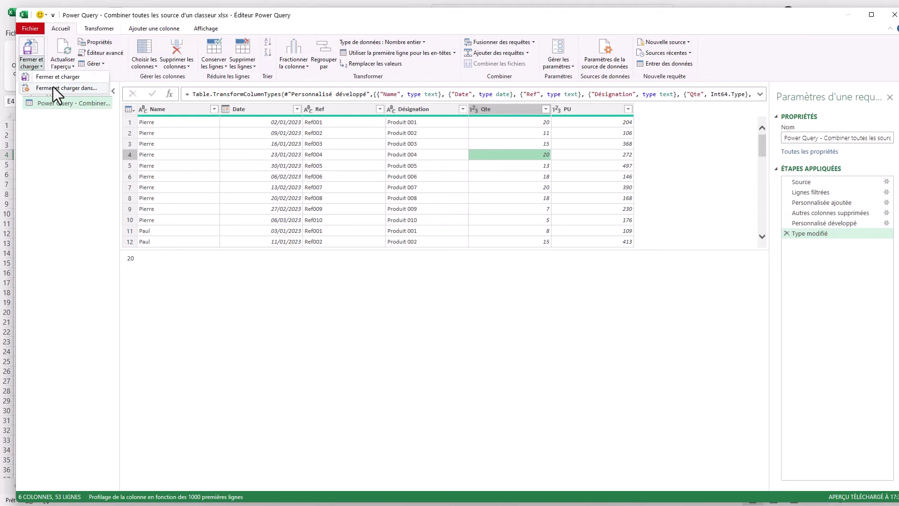
{"action": "left_click", "coordinate": [69, 88]}
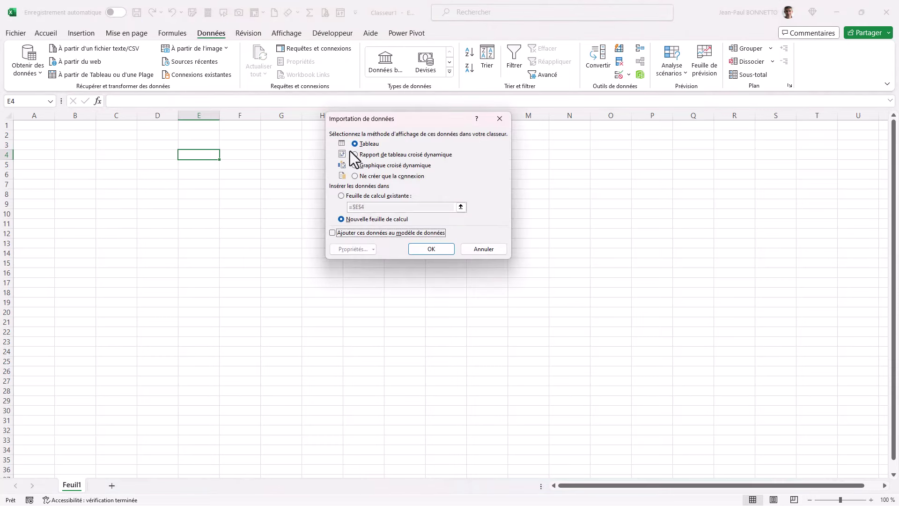
- Load the query as a table on a new sheet and review its 53 rows
{"action": "left_click", "coordinate": [429, 249]}
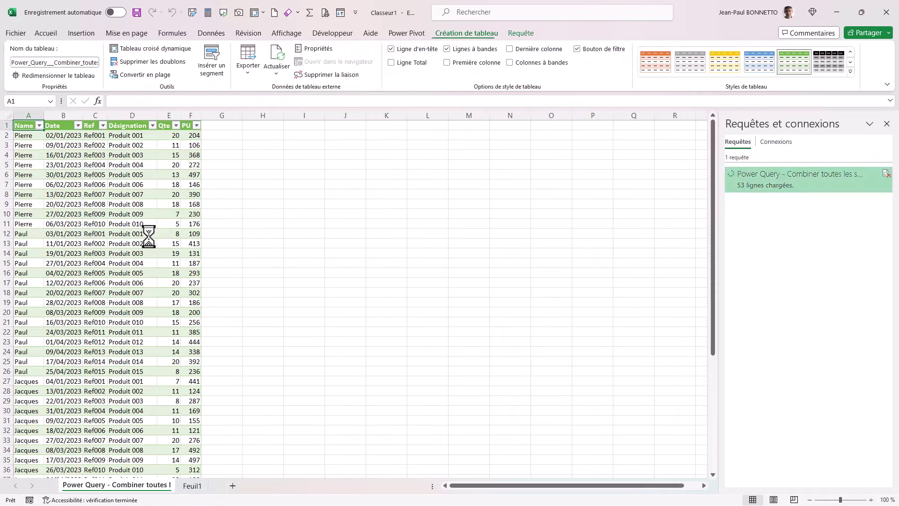
{"action": "scroll", "coordinate": [97, 175], "scroll_direction": "down", "scroll_amount": 20}
{"action": "scroll", "coordinate": [100, 175], "scroll_direction": "up", "scroll_amount": 12}
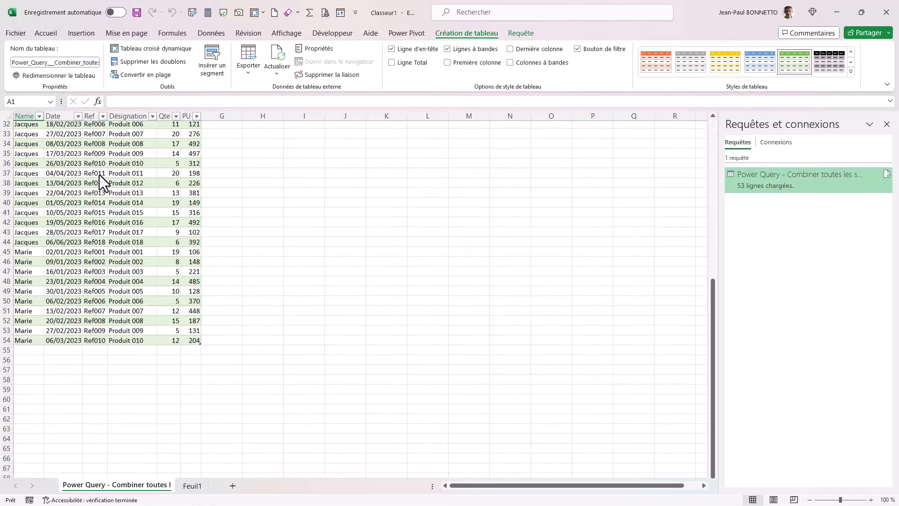
{"action": "scroll", "coordinate": [99, 175], "scroll_direction": "up", "scroll_amount": 13}
{"action": "scroll", "coordinate": [99, 175], "scroll_direction": "down", "scroll_amount": 8}
{"action": "scroll", "coordinate": [99, 175], "scroll_direction": "up", "scroll_amount": 8}
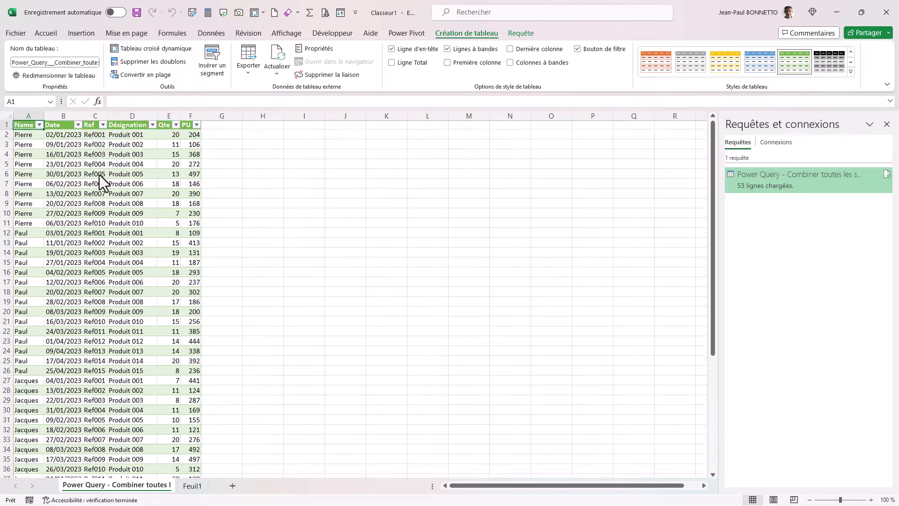
{"action": "scroll", "coordinate": [99, 175], "scroll_direction": "down", "scroll_amount": 8}
{"action": "scroll", "coordinate": [99, 175], "scroll_direction": "up", "scroll_amount": 8}
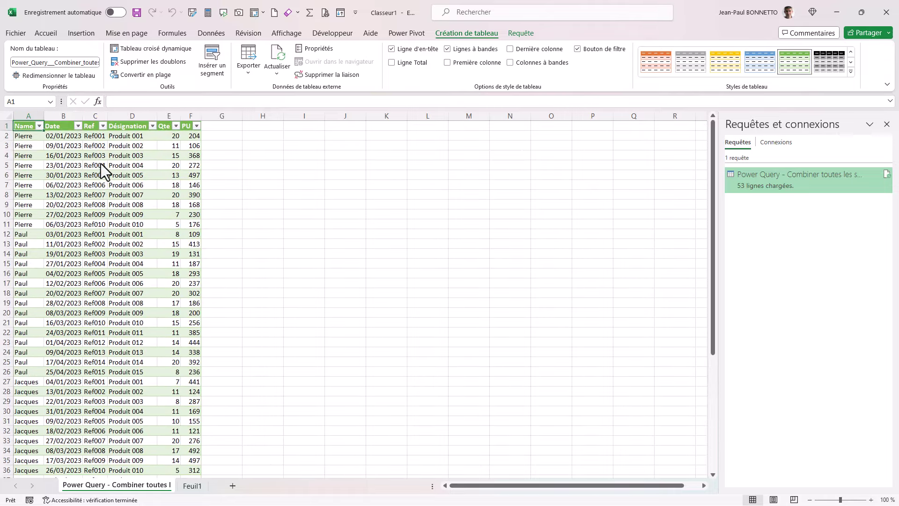
- Widen columns A and B to fit names and dates, then minimise the Classeur1 workbook
{"action": "left_click_drag", "start_coordinate": [83, 115], "coordinate": [321, 115]}
{"action": "left_click_drag", "start_coordinate": [43, 116], "coordinate": [59, 115]}
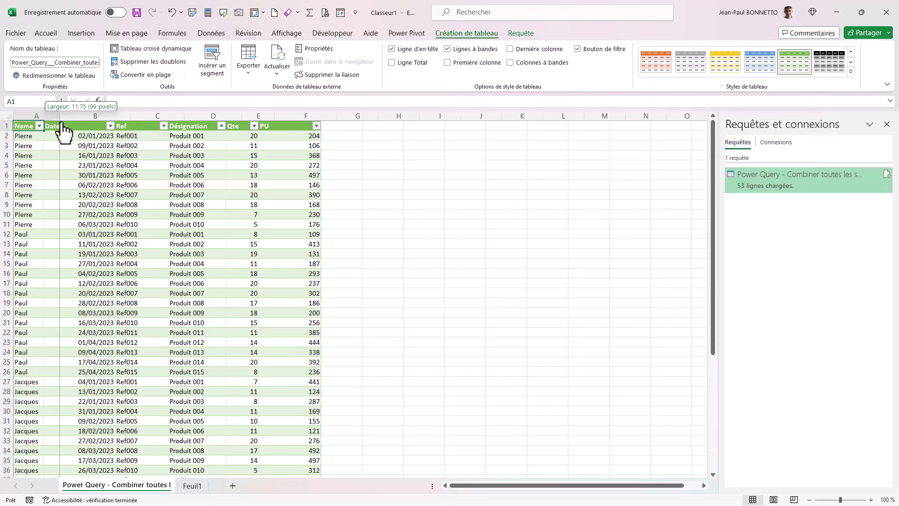
{"action": "left_click", "coordinate": [415, 187]}
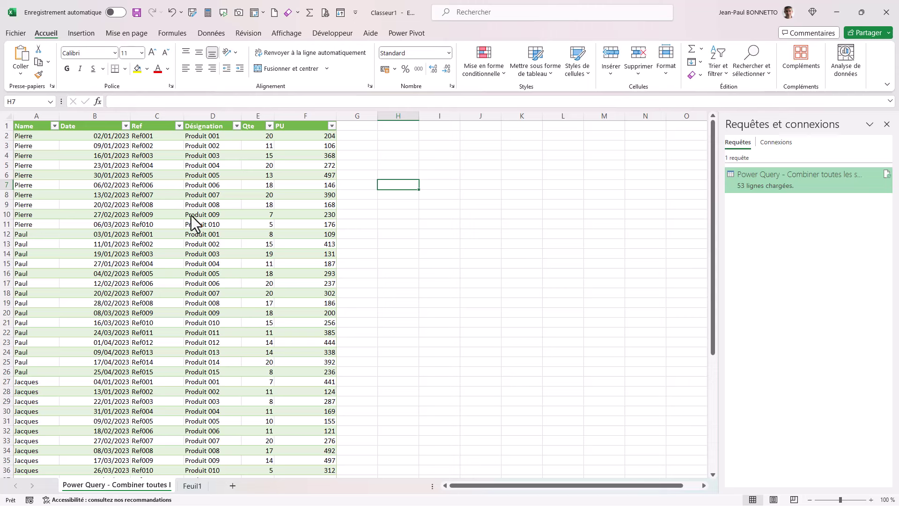
{"action": "left_click", "coordinate": [423, 146]}
{"action": "left_click", "coordinate": [398, 155]}
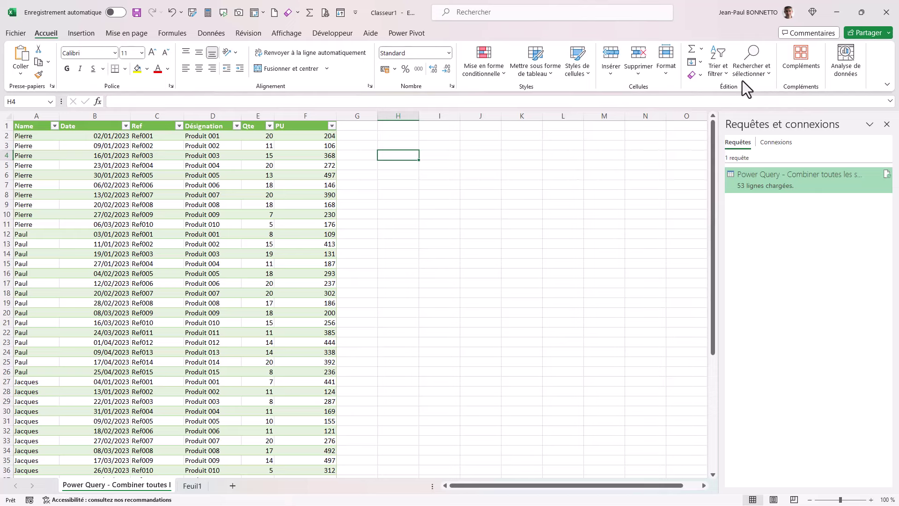
{"action": "left_click", "coordinate": [829, 12]}
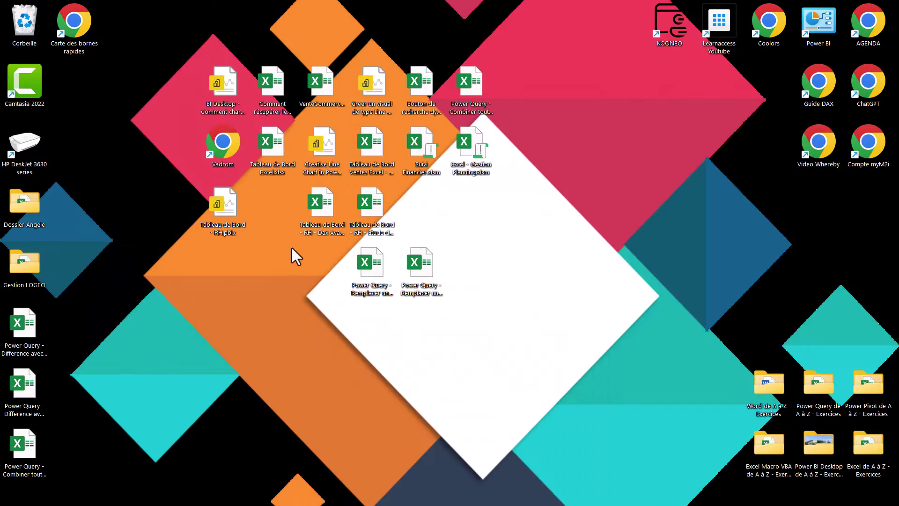
- Open 'Power Query - Combiner toutes les source d'un classeur.xlsx' from the desktop in Excel
{"action": "left_click", "coordinate": [15, 446]}
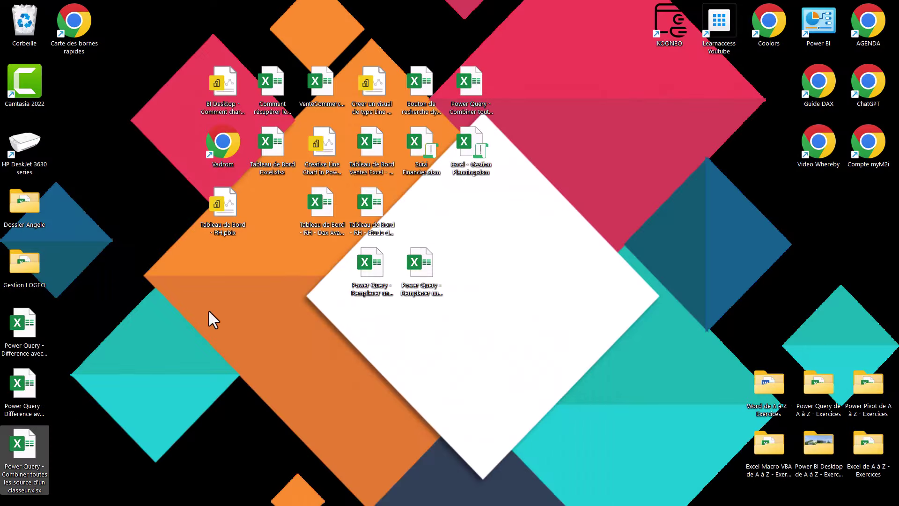
{"action": "left_click", "coordinate": [209, 312]}
{"action": "key", "text": "alt+Tab"}
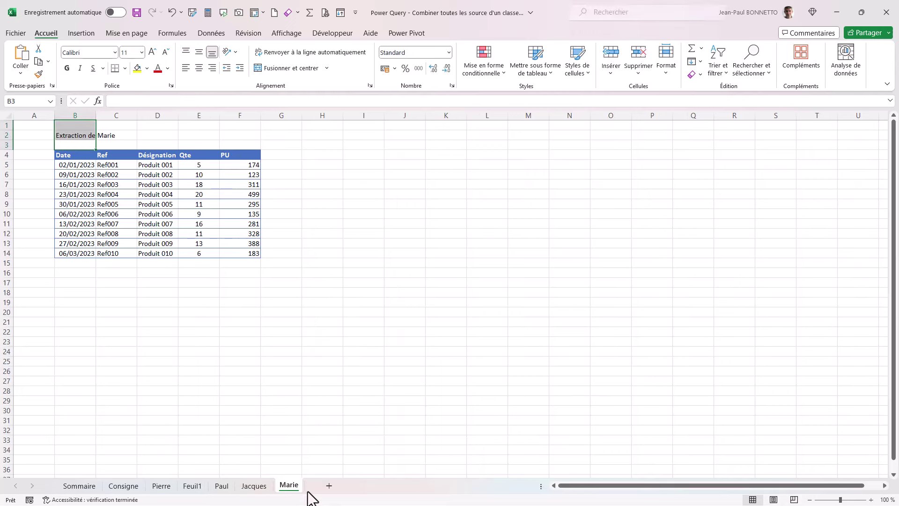
- Rename the empty Feuil1 sheet to Jean
{"action": "left_click", "coordinate": [194, 487]}
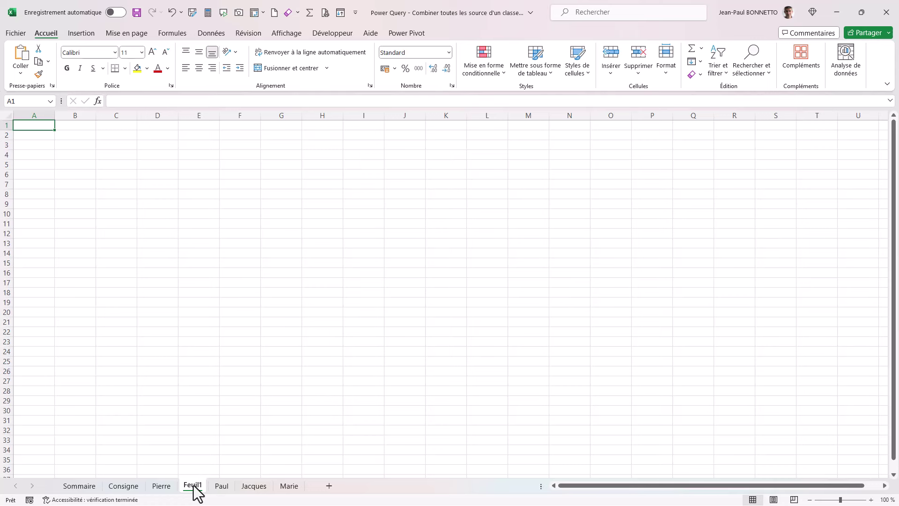
{"action": "double_click", "coordinate": [194, 486]}
{"action": "type", "text": "Jean"}
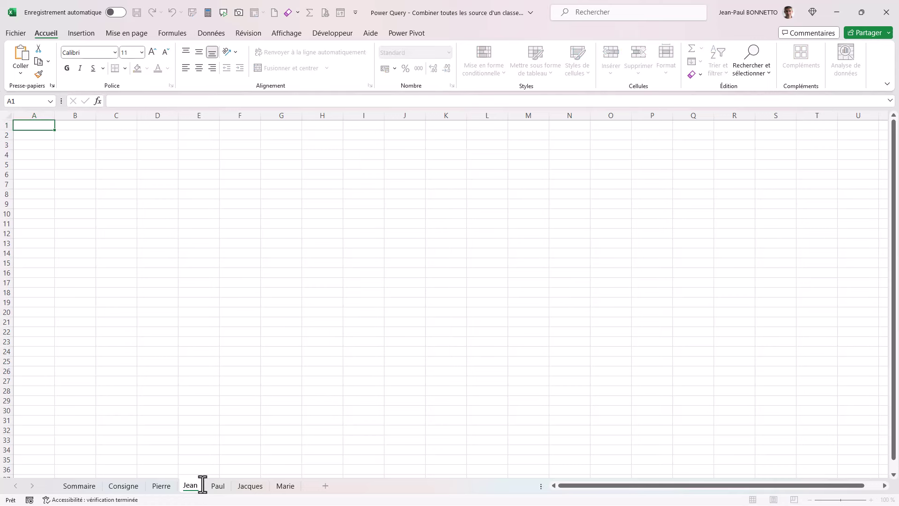
{"action": "left_click", "coordinate": [284, 487]}
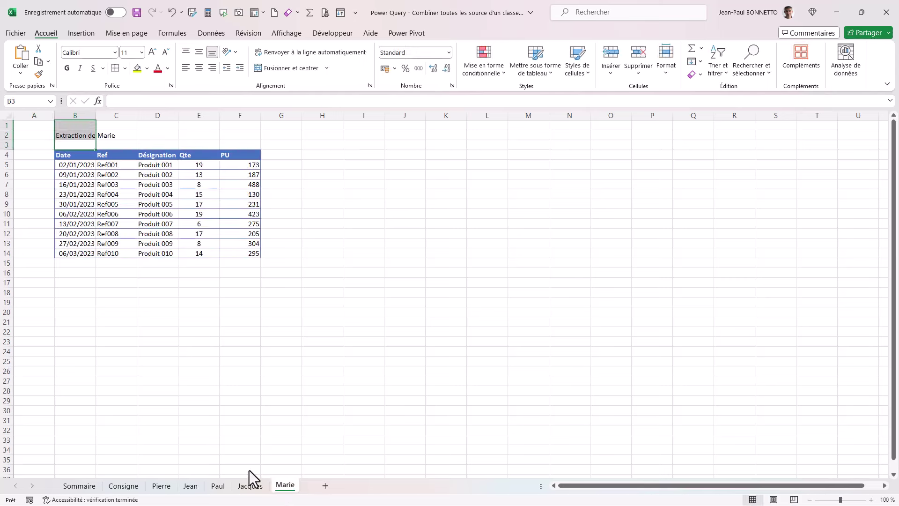
- Copy Marie's extraction table and paste it into B10 on the Jean sheet
{"action": "mouse_move", "coordinate": [59, 125]}
{"action": "left_mouse_down"}
{"action": "mouse_move", "coordinate": [263, 245]}
{"action": "mouse_move", "coordinate": [258, 258]}
{"action": "left_mouse_up"}
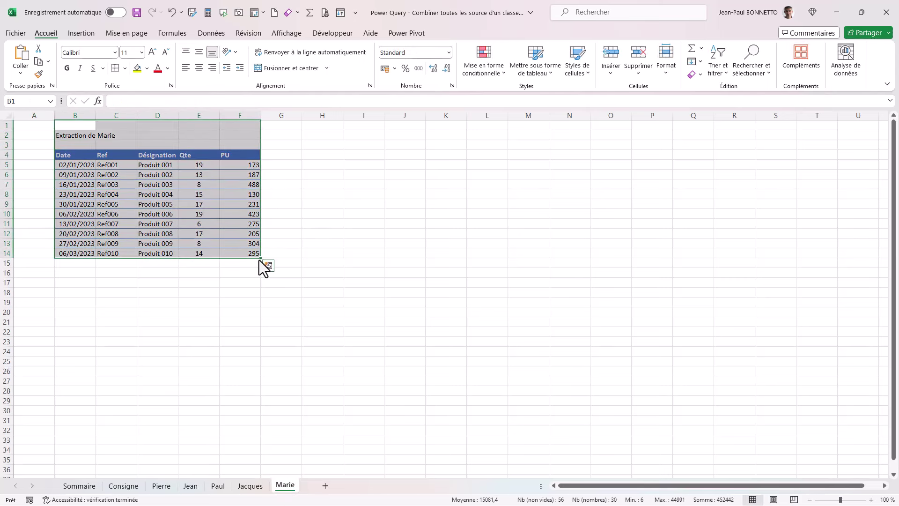
{"action": "key", "text": "ctrl+c"}
{"action": "left_click", "coordinate": [191, 486]}
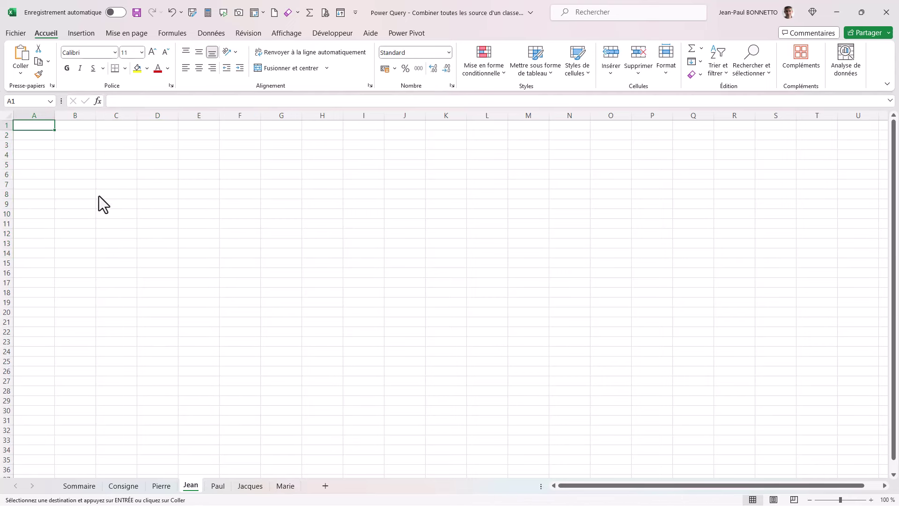
{"action": "left_click", "coordinate": [83, 216]}
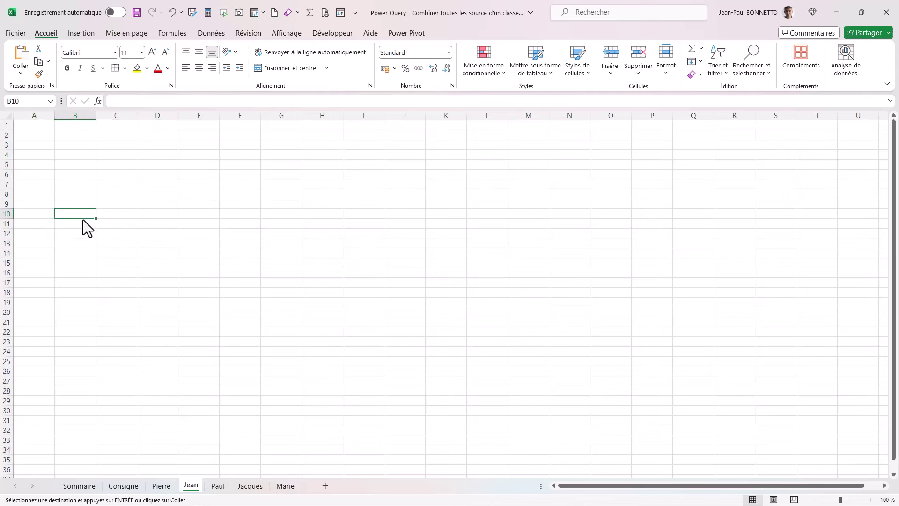
{"action": "key", "text": "ctrl+v"}
{"action": "left_click", "coordinate": [115, 153]}
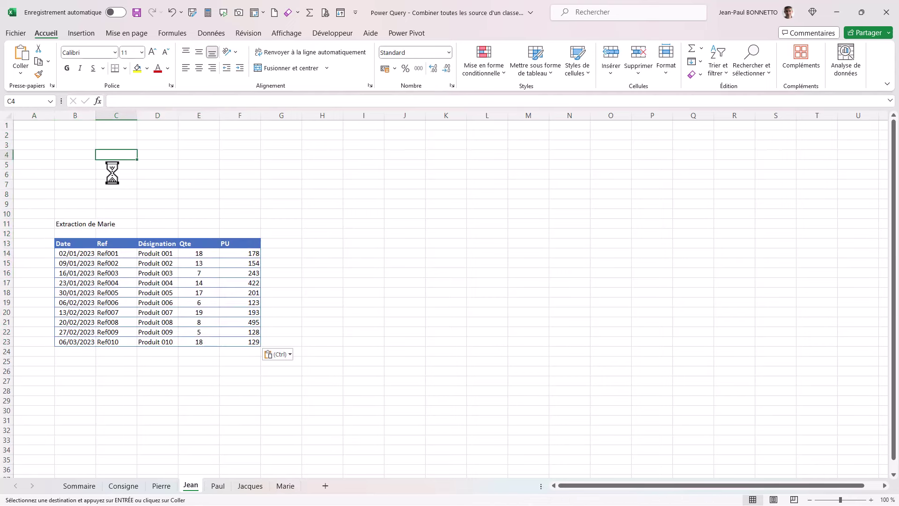
- Change the heading to 'Extraction de Jean' and extend the table series down to Ref016
{"action": "left_click", "coordinate": [94, 223]}
{"action": "left_click", "coordinate": [197, 101]}
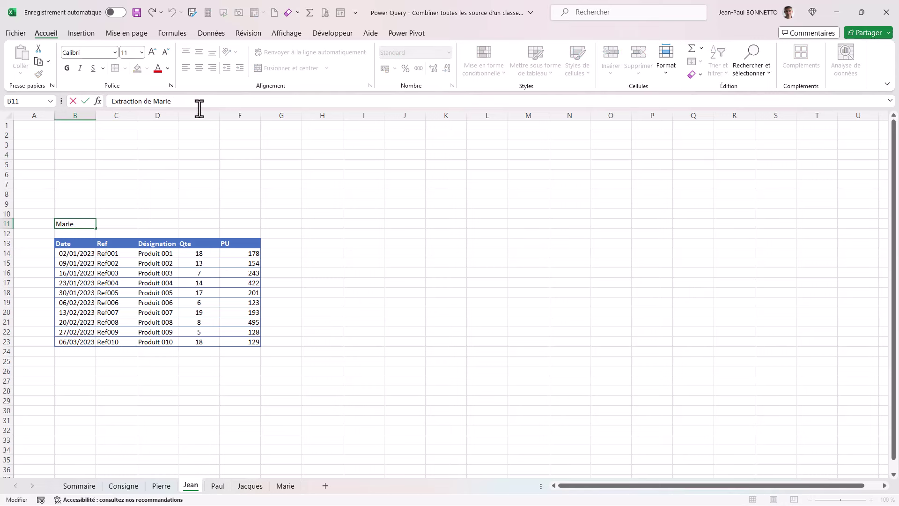
{"action": "key", "text": "BackSpace"}
{"action": "key", "text": "BackSpace"}
{"action": "type", "text": "Jane"}
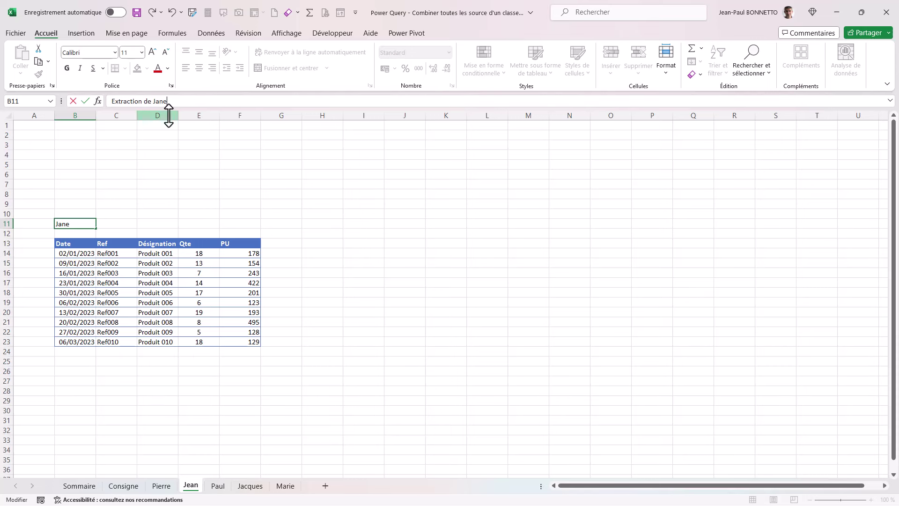
{"action": "key", "text": "BackSpace"}
{"action": "key", "text": "BackSpace"}
{"action": "key", "text": "BackSpace"}
{"action": "type", "text": "ean"}
{"action": "key", "text": "ctrl+Return"}
{"action": "mouse_move", "coordinate": [77, 332]}
{"action": "left_mouse_down"}
{"action": "mouse_move", "coordinate": [255, 341]}
{"action": "mouse_move", "coordinate": [260, 353]}
{"action": "left_mouse_up"}
{"action": "left_click_drag", "start_coordinate": [261, 405], "coordinate": [260, 403]}
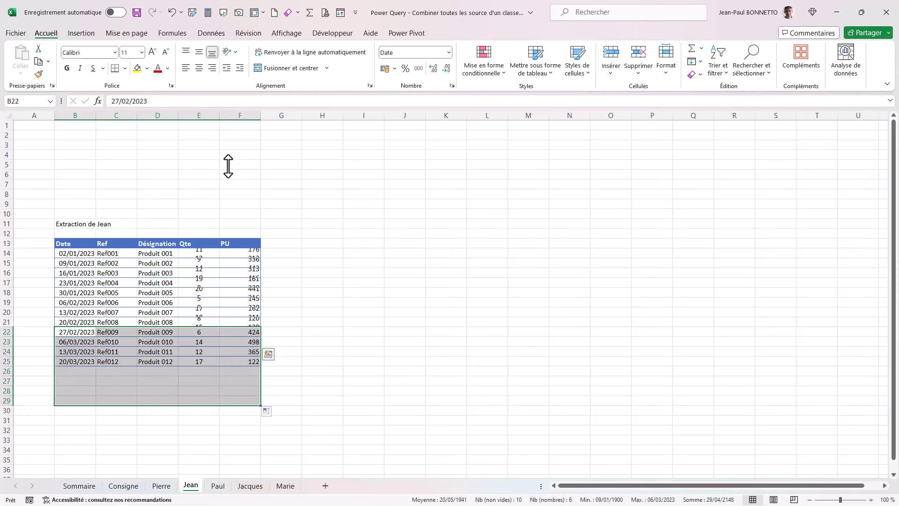
- Enter filler text in four empty cells and save the source workbook
{"action": "left_click_drag", "start_coordinate": [86, 136], "coordinate": [89, 145]}
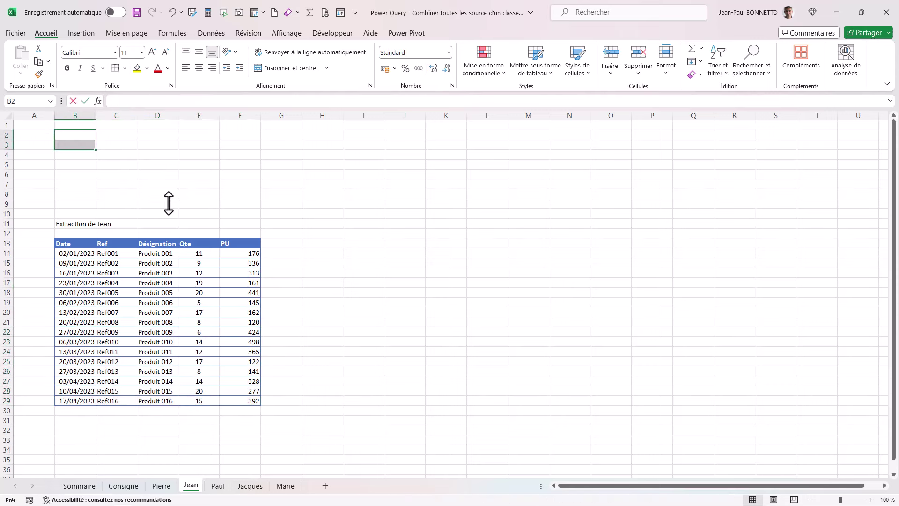
{"action": "type", "text": "dqsds"}
{"action": "left_click", "coordinate": [192, 154]}
{"action": "type", "text": "dfsdfds"}
{"action": "left_click", "coordinate": [87, 174]}
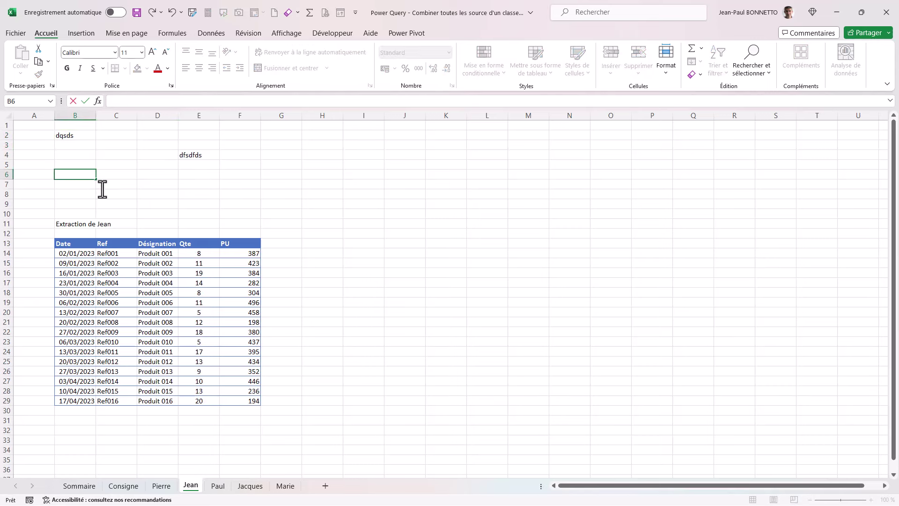
{"action": "type", "text": "fdfdsfdfd"}
{"action": "left_click", "coordinate": [198, 206]}
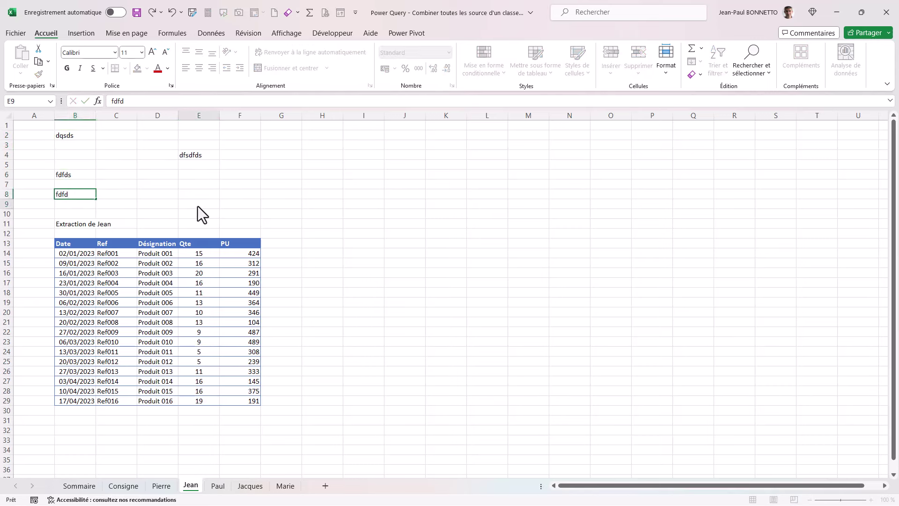
{"action": "type", "text": "fdsfsqds"}
{"action": "left_click", "coordinate": [148, 166]}
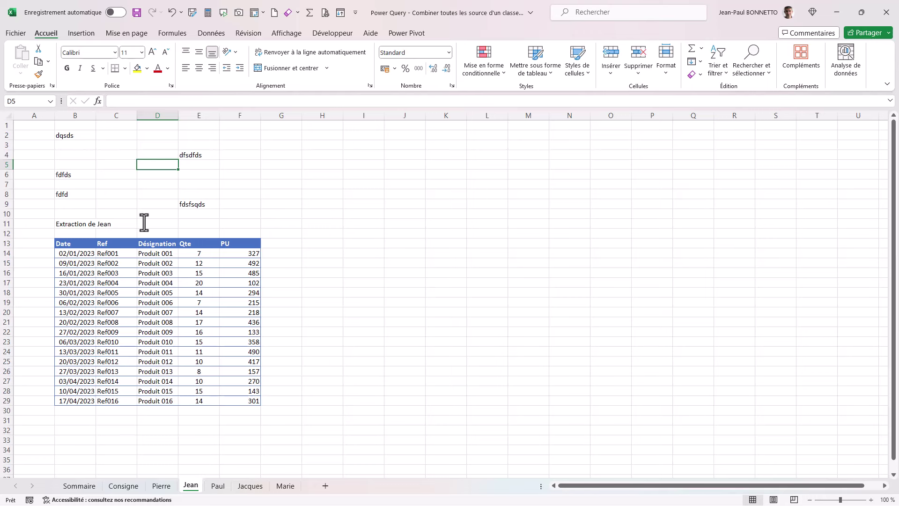
{"action": "left_click", "coordinate": [136, 13]}
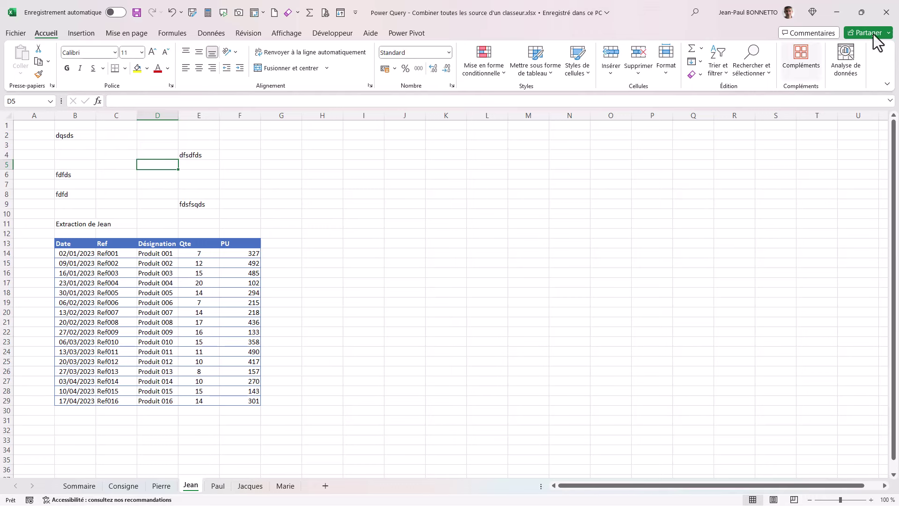
- Close the source workbook and refresh the combined query table with Actualiser
{"action": "left_click", "coordinate": [886, 12]}
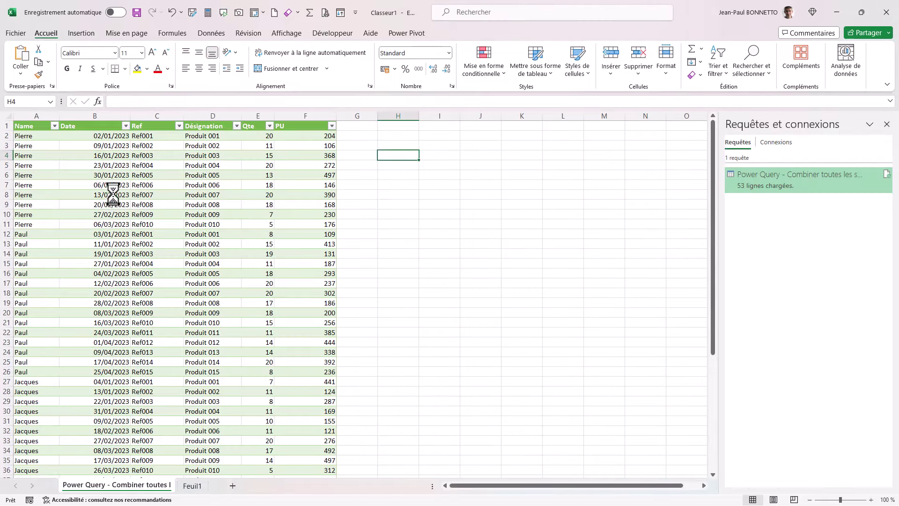
{"action": "right_click", "coordinate": [148, 164]}
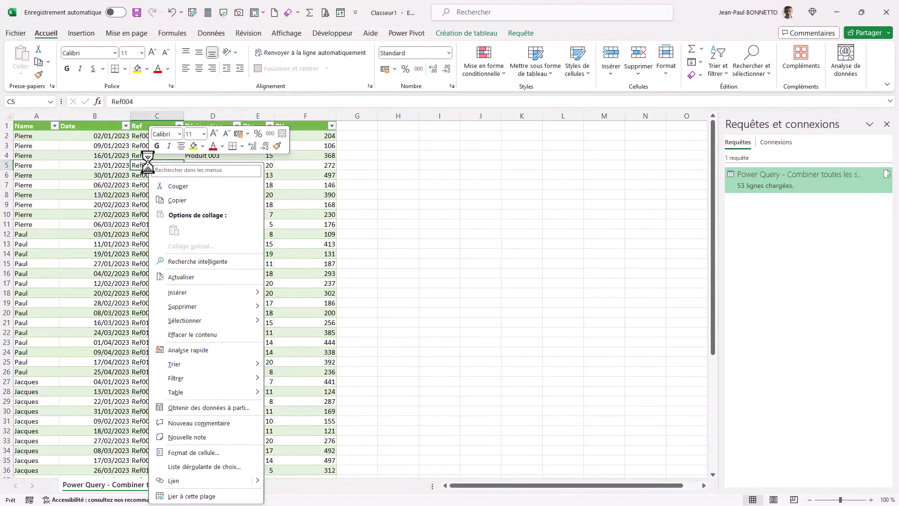
{"action": "left_click", "coordinate": [187, 277]}
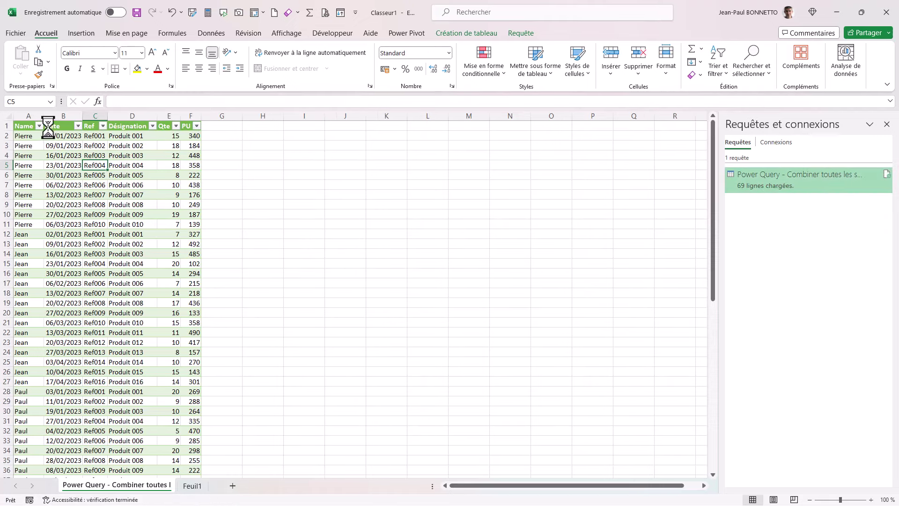
- Check that the new Jean rows appear in the refreshed table's Name column
{"action": "left_click_drag", "start_coordinate": [82, 116], "coordinate": [79, 126]}
{"action": "left_click_drag", "start_coordinate": [30, 234], "coordinate": [45, 372]}
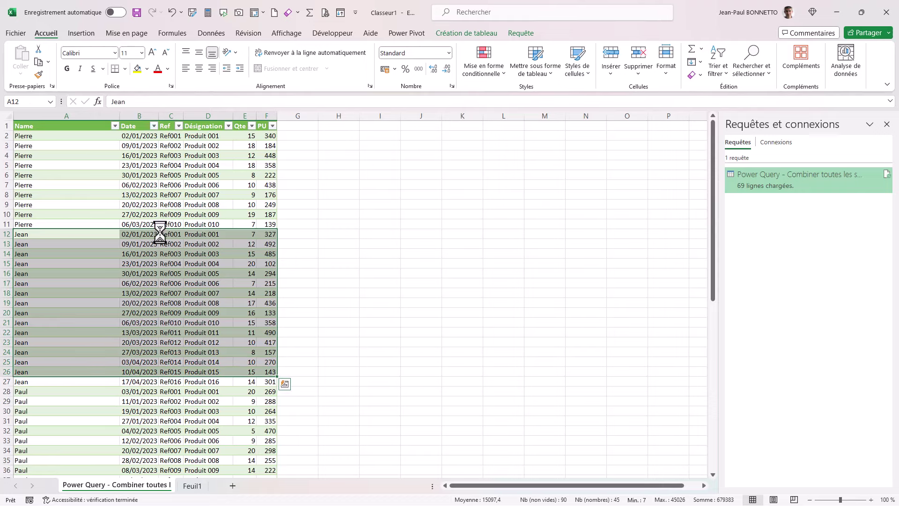
{"action": "left_click", "coordinate": [81, 302]}
{"action": "scroll", "coordinate": [363, 185], "scroll_direction": "down", "scroll_amount": 5}
{"action": "scroll", "coordinate": [363, 185], "scroll_direction": "down", "scroll_amount": 3}
{"action": "scroll", "coordinate": [362, 185], "scroll_direction": "down", "scroll_amount": 3}
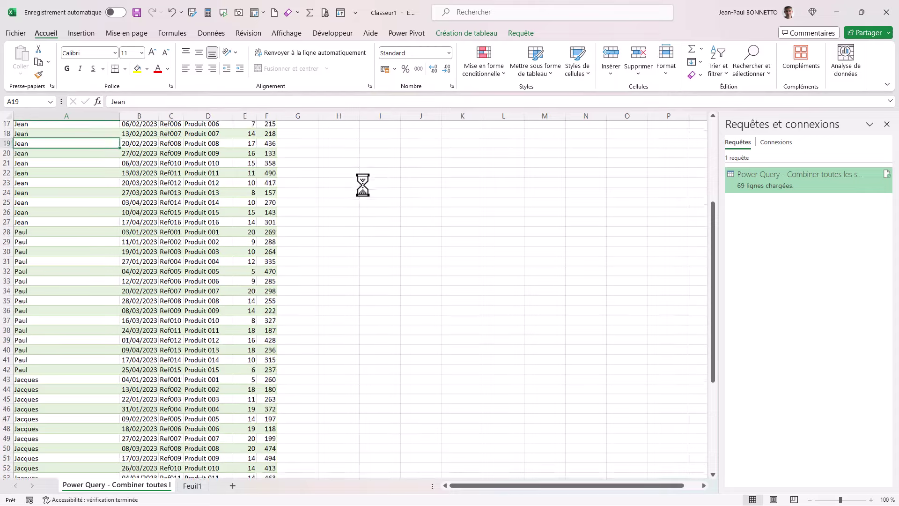
{"action": "scroll", "coordinate": [281, 224], "scroll_direction": "up", "scroll_amount": 11}
{"action": "left_click_drag", "start_coordinate": [37, 235], "coordinate": [40, 352]}
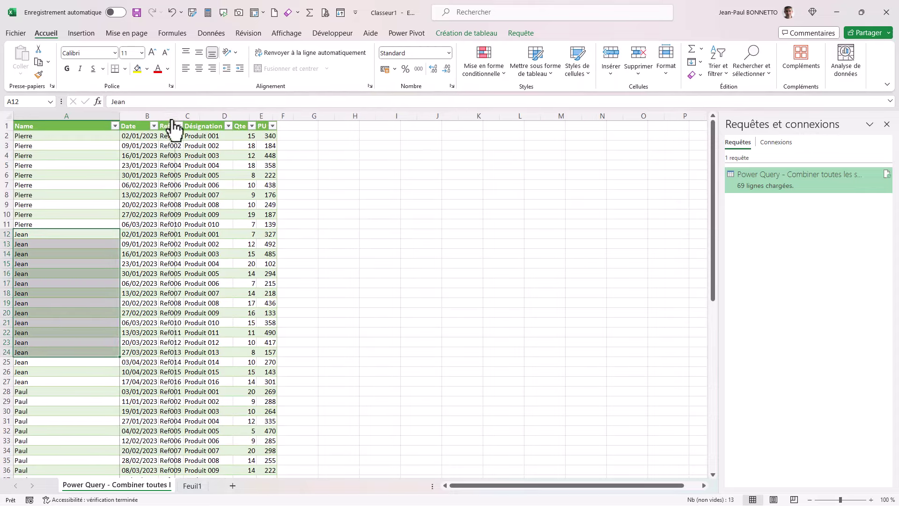
- Fit the widths of the Date, PU, Qte, Désignation, Ref and Name columns
{"action": "left_click_drag", "start_coordinate": [158, 116], "coordinate": [174, 116]}
{"action": "mouse_move", "coordinate": [292, 116]}
{"action": "left_mouse_down"}
{"action": "mouse_move", "coordinate": [304, 116]}
{"action": "mouse_move", "coordinate": [256, 115]}
{"action": "left_mouse_up"}
{"action": "left_click_drag", "start_coordinate": [198, 115], "coordinate": [211, 116]}
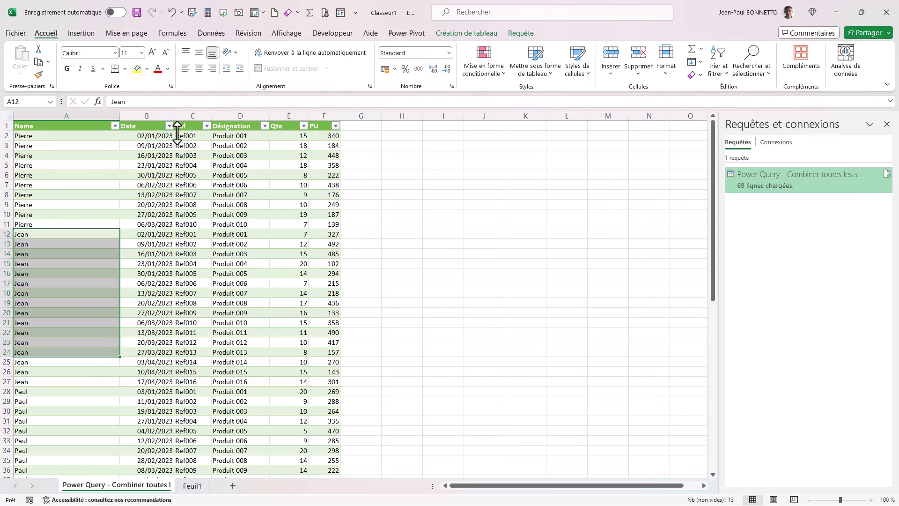
{"action": "left_click", "coordinate": [124, 185]}
{"action": "left_click_drag", "start_coordinate": [119, 116], "coordinate": [65, 115]}
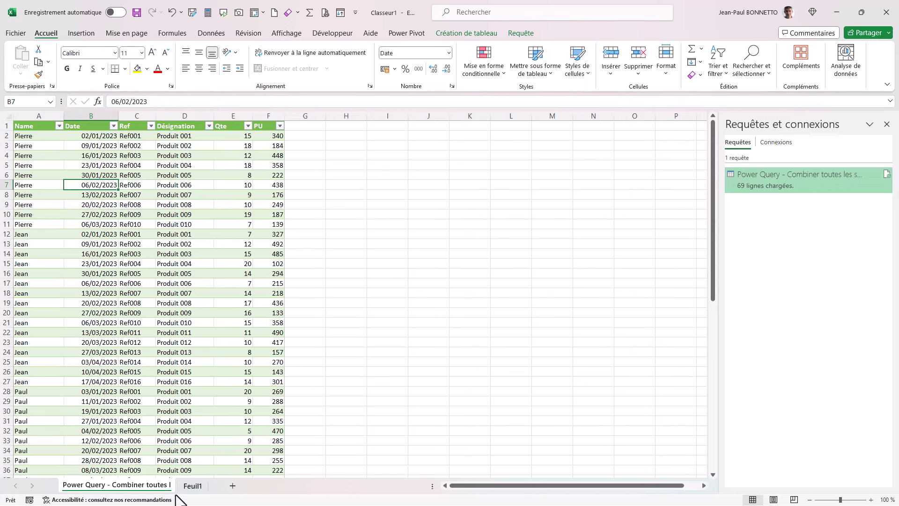
{"action": "left_click", "coordinate": [470, 203]}
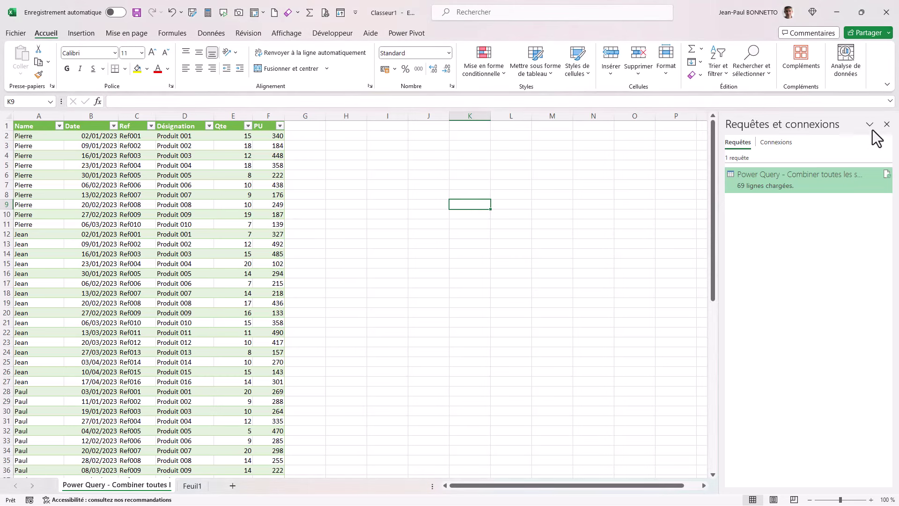
- Close the Requêtes et connexions pane and review cells like Produit 005 and Ref003
{"action": "left_click", "coordinate": [886, 124]}
{"action": "left_click", "coordinate": [164, 165]}
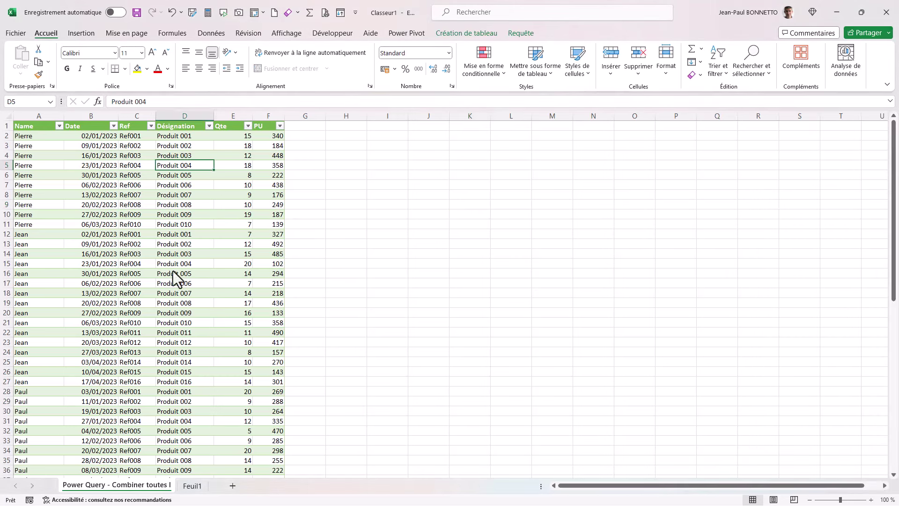
{"action": "left_click", "coordinate": [352, 192]}
{"action": "left_click", "coordinate": [205, 175]}
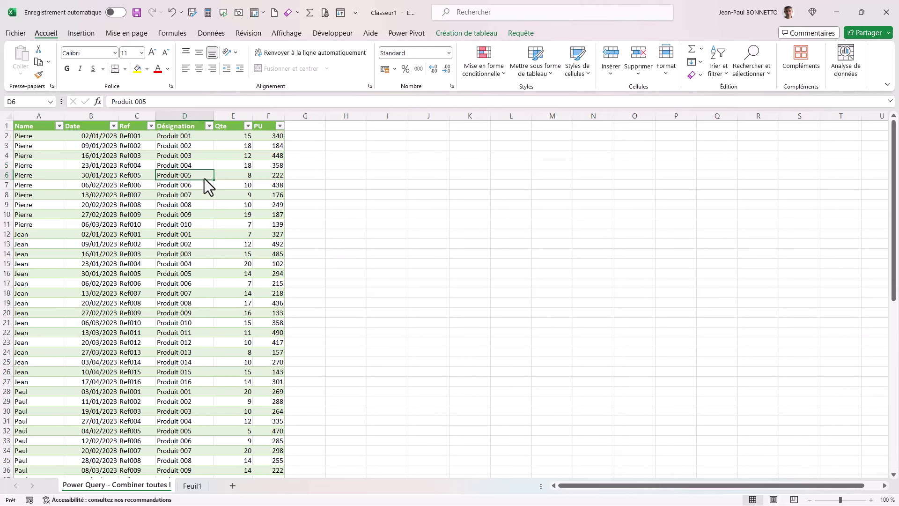
{"action": "left_click", "coordinate": [152, 156]}
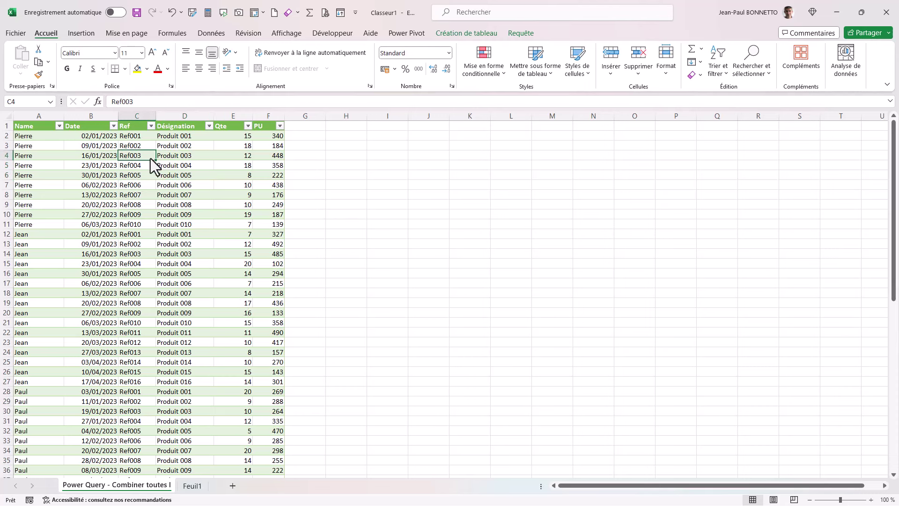